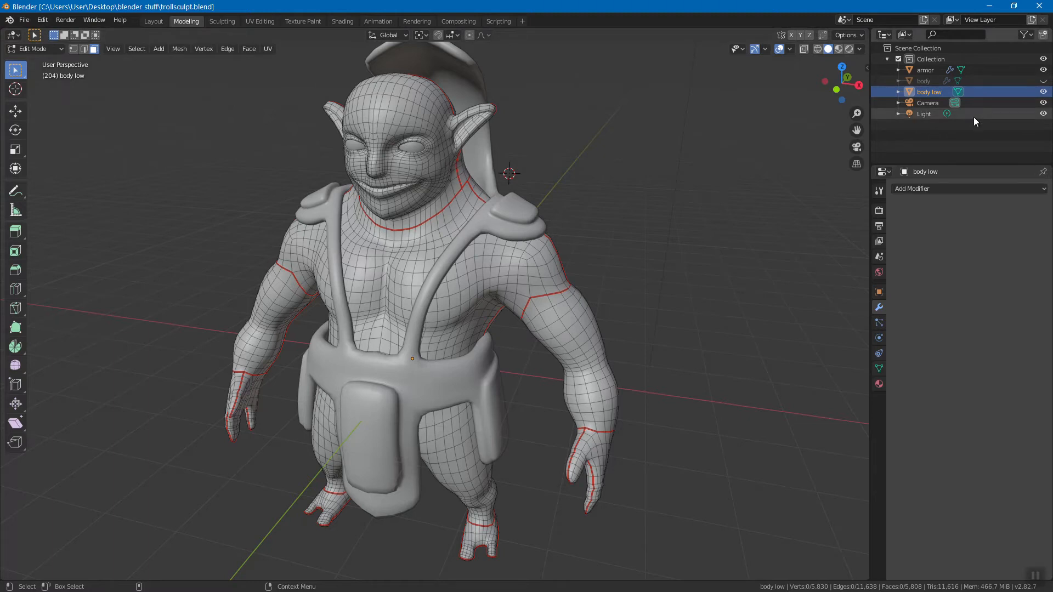
Delete the hidden body object from the scene collection and hide the body low object
{"action": "left_click", "coordinate": [931, 81]}
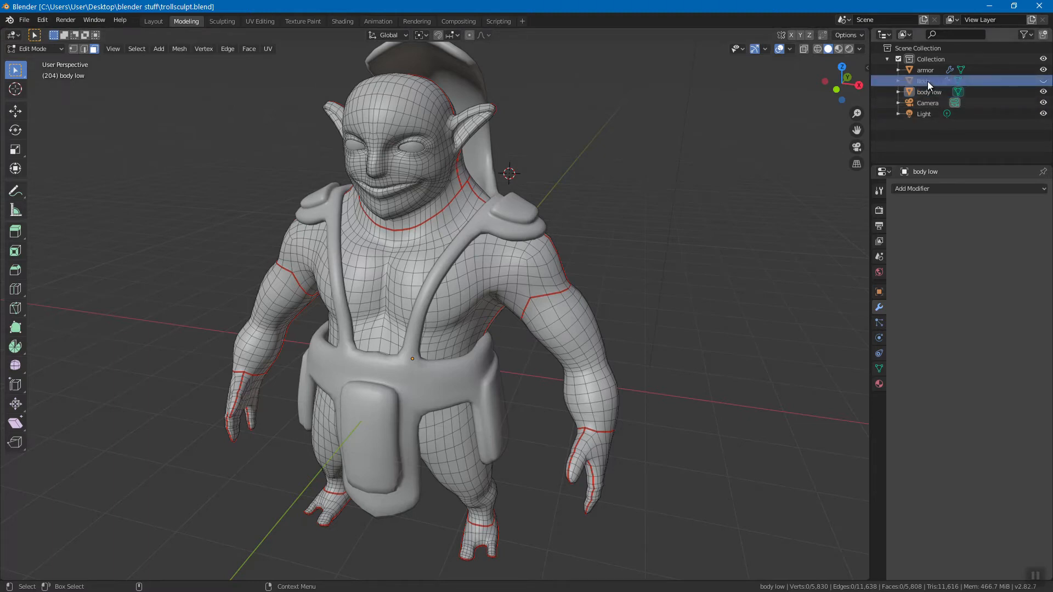
{"action": "left_click", "coordinate": [929, 93]}
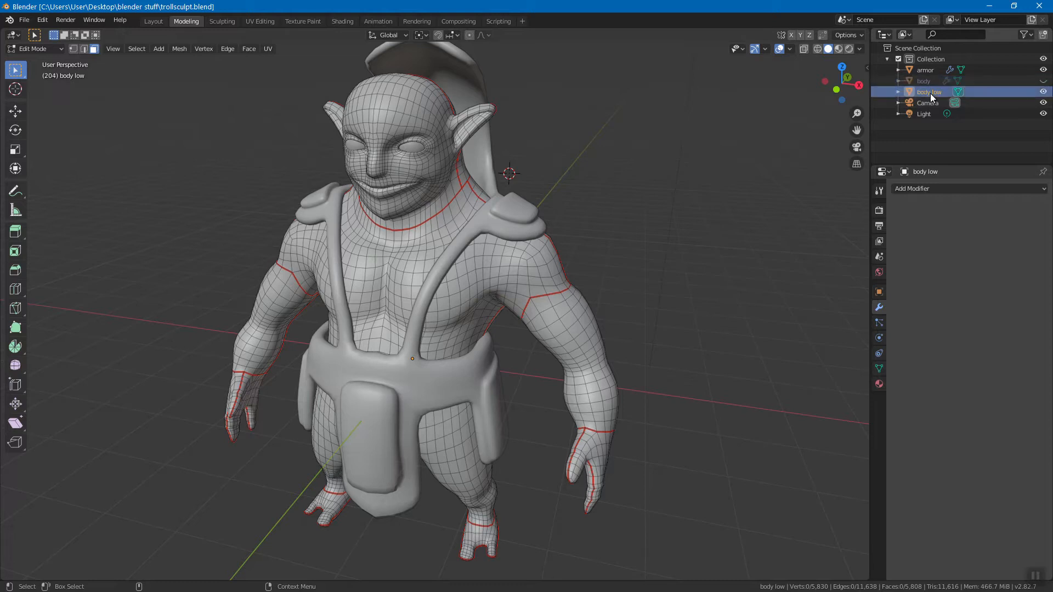
{"action": "left_click", "coordinate": [928, 80]}
{"action": "left_click", "coordinate": [932, 90]}
{"action": "left_click", "coordinate": [943, 81]}
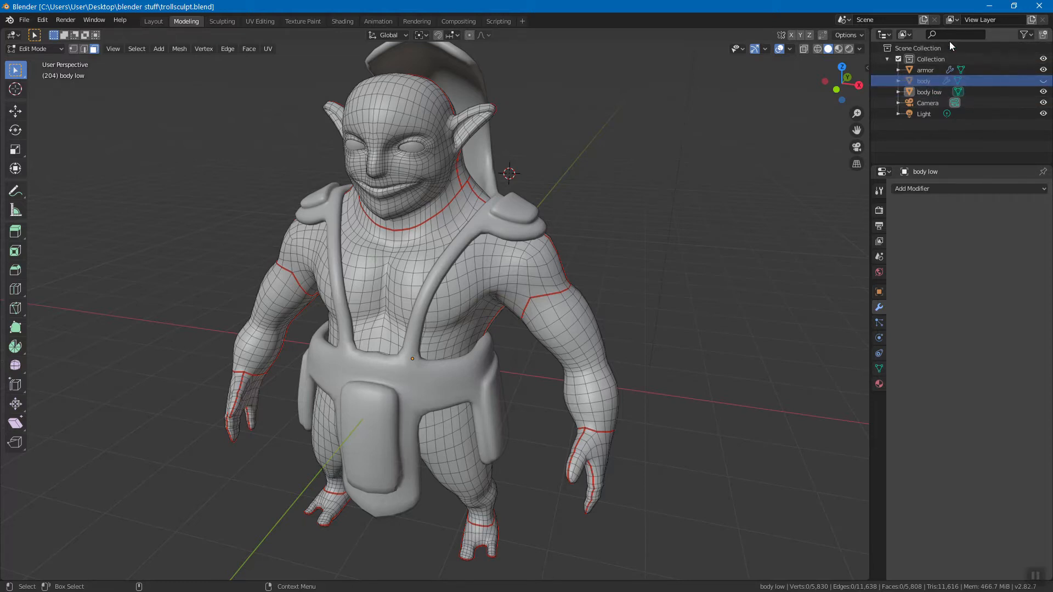
{"action": "right_click", "coordinate": [928, 81]}
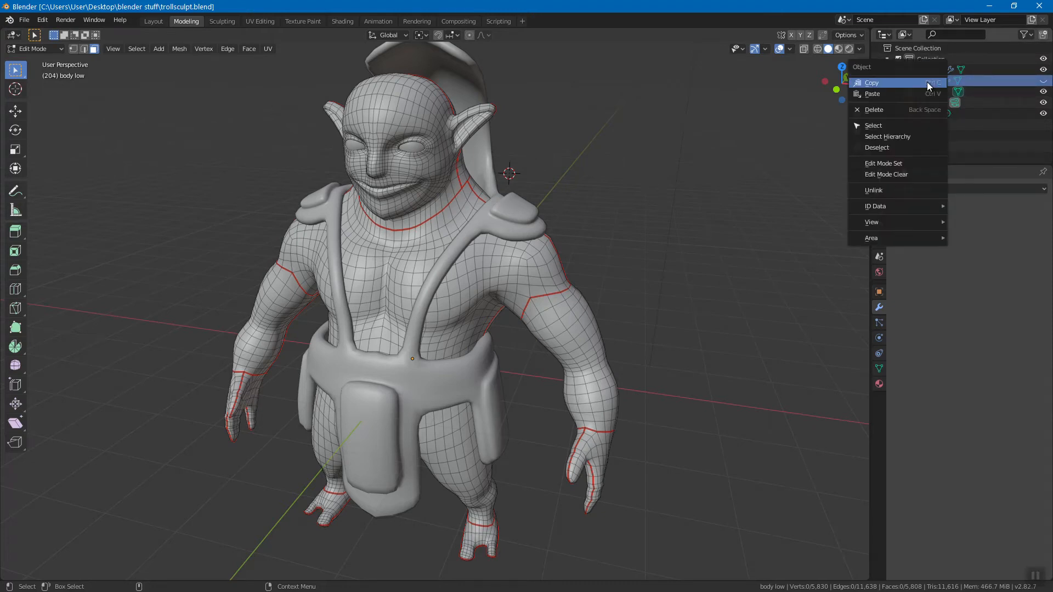
{"action": "left_click", "coordinate": [889, 110]}
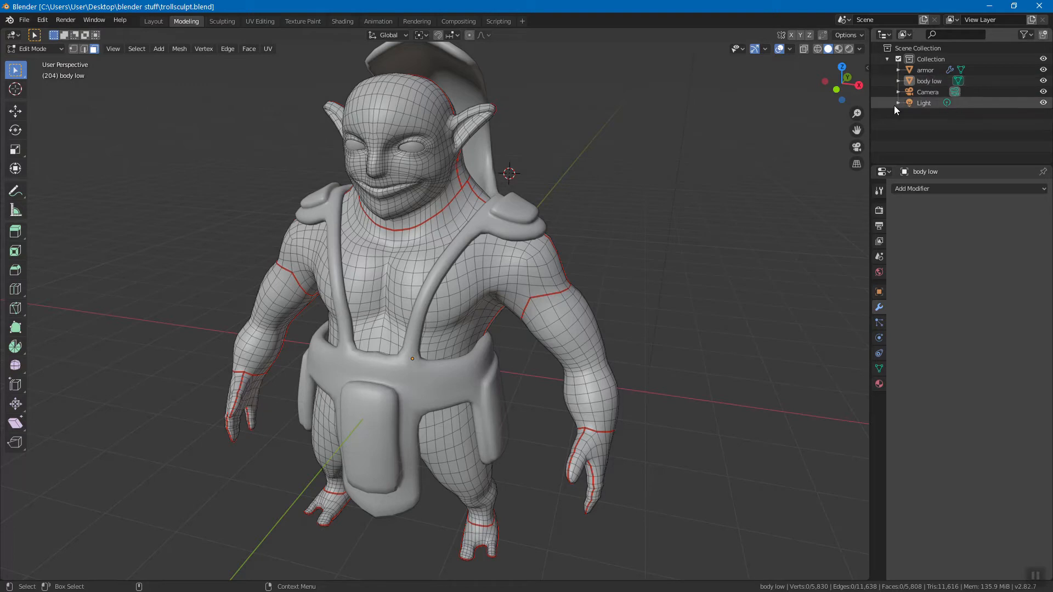
{"action": "left_click", "coordinate": [1043, 81]}
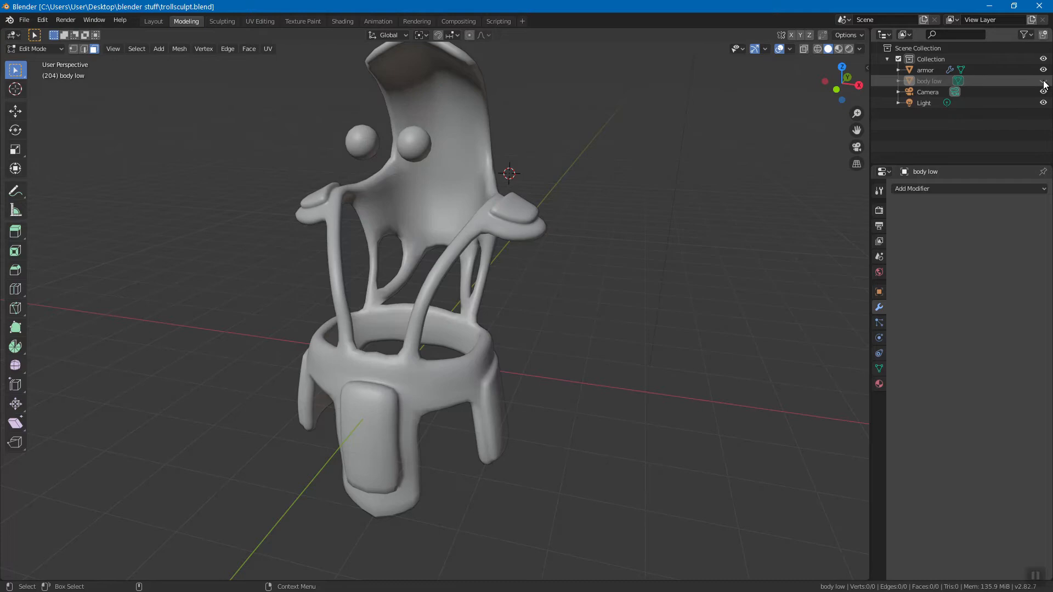
Copy the armor object and paste a duplicate of it into the collection
{"action": "left_click", "coordinate": [924, 71]}
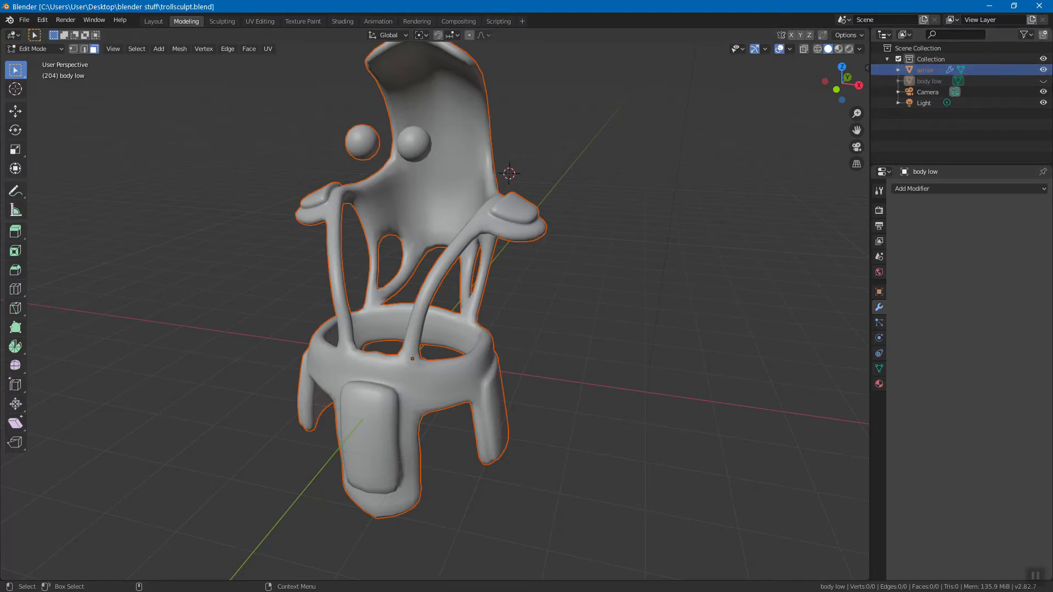
{"action": "left_click", "coordinate": [928, 78]}
{"action": "left_click", "coordinate": [930, 71]}
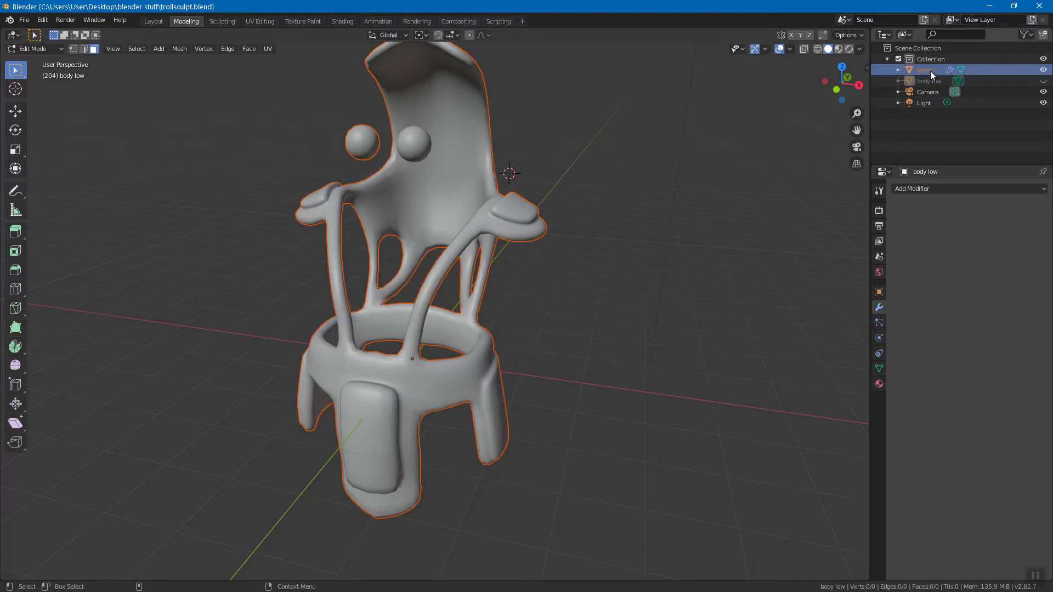
{"action": "right_click", "coordinate": [927, 71]}
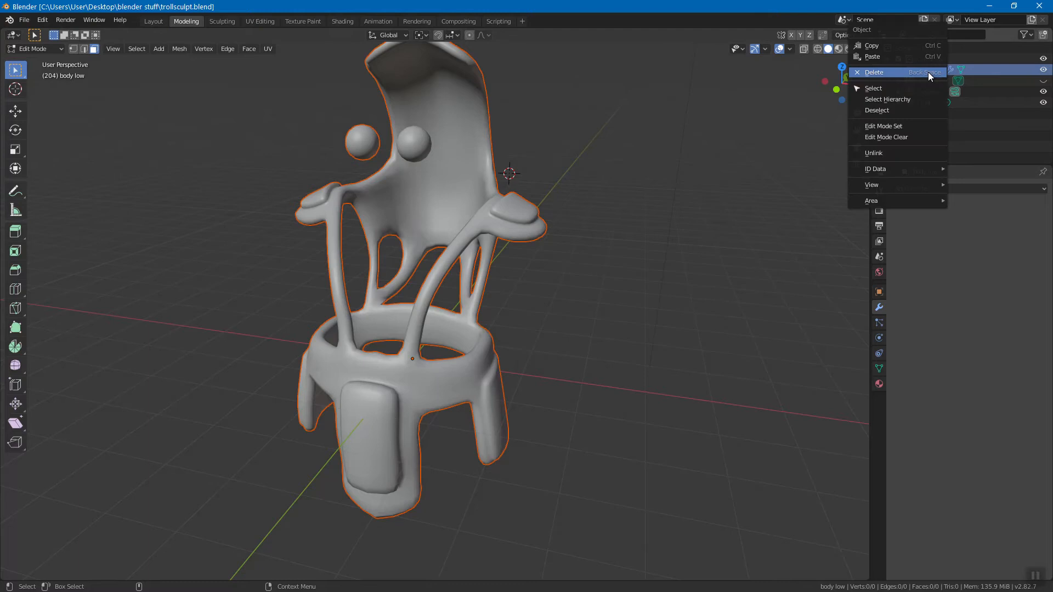
{"action": "left_click", "coordinate": [889, 47]}
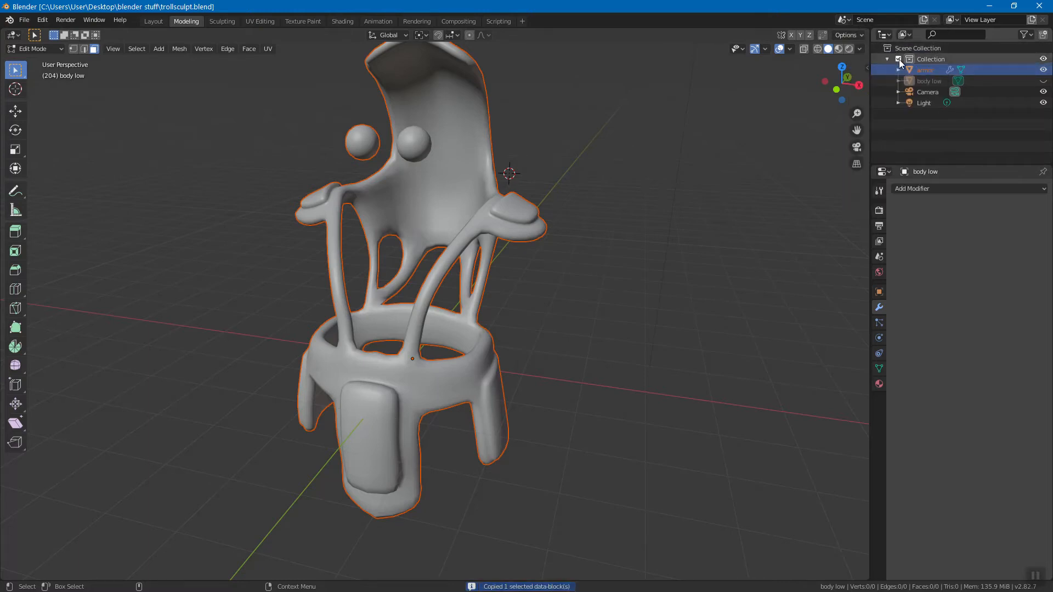
{"action": "right_click", "coordinate": [926, 70]}
{"action": "left_click", "coordinate": [899, 83]}
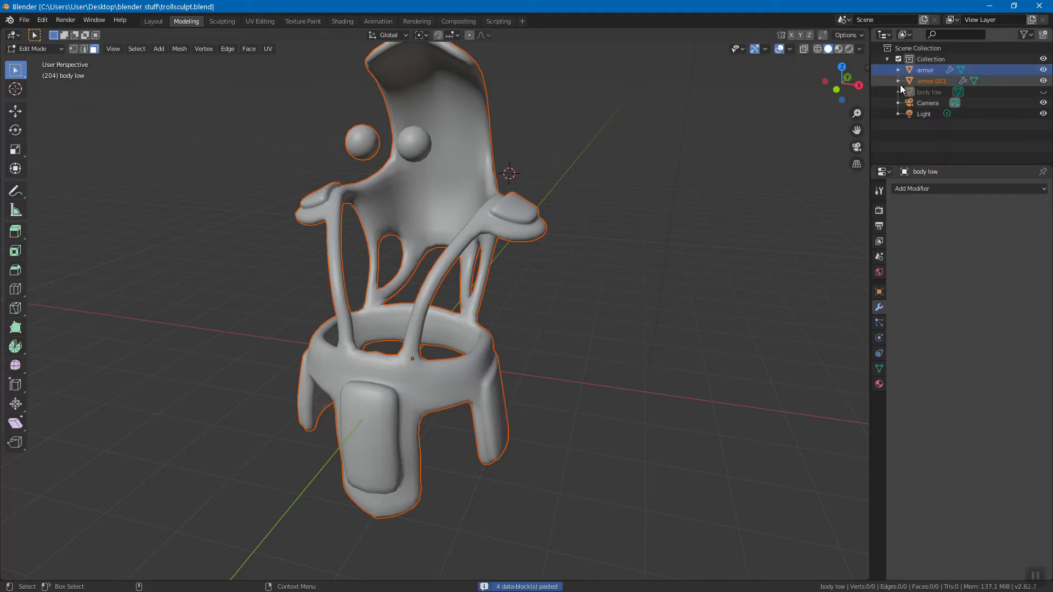
Rename the pasted armor duplicate as armor low and hide it, keeping the original armor selected
{"action": "left_click", "coordinate": [943, 82]}
{"action": "double_click", "coordinate": [936, 82]}
{"action": "type", "text": "armor low"}
{"action": "key", "text": "Return"}
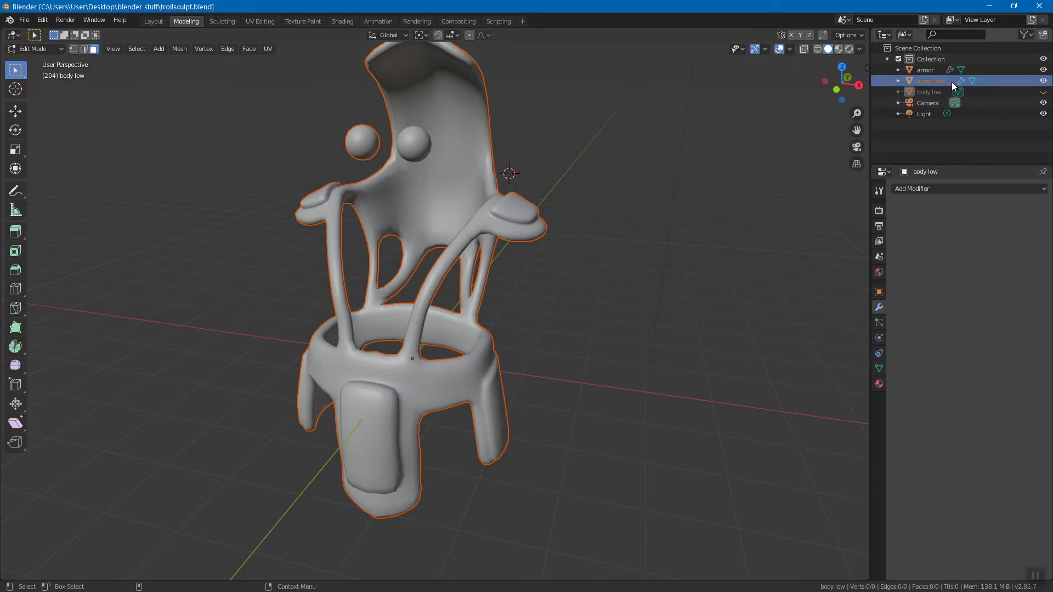
{"action": "left_click", "coordinate": [927, 70]}
{"action": "left_click", "coordinate": [1043, 80]}
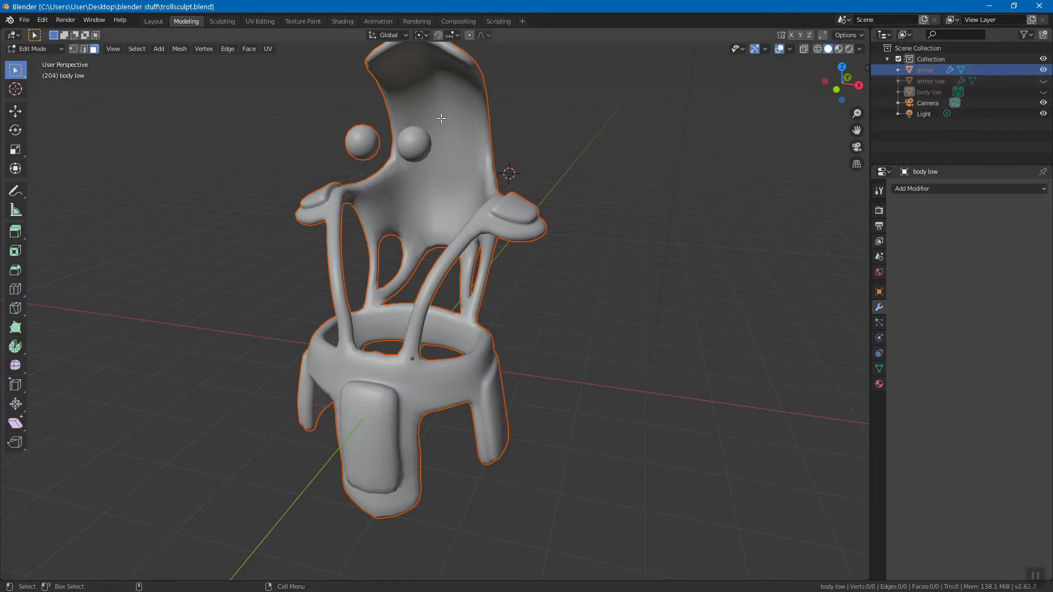
{"action": "left_click", "coordinate": [224, 21]}
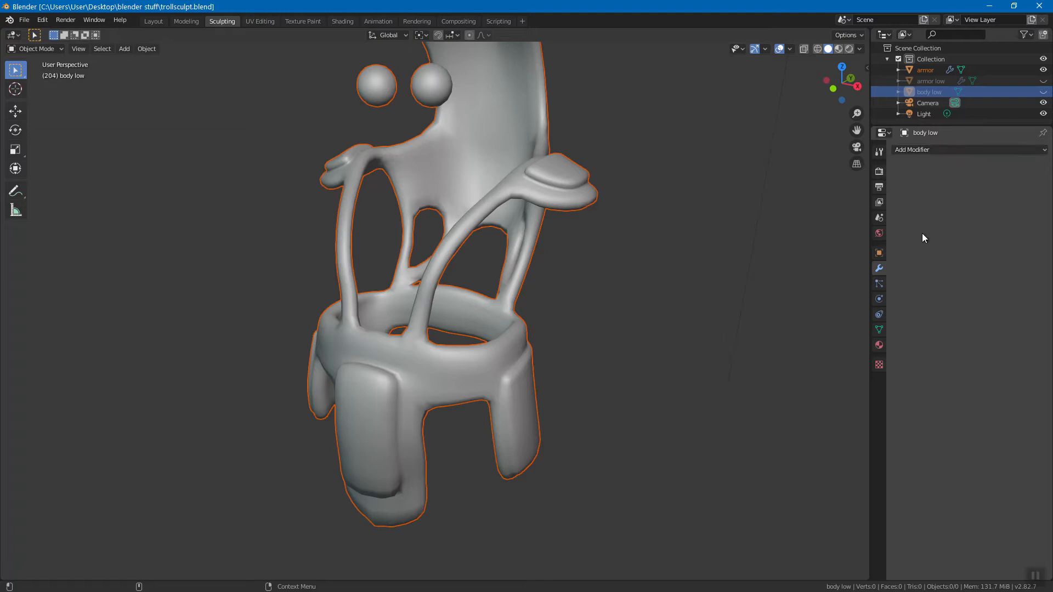
{"action": "left_click", "coordinate": [951, 150]}
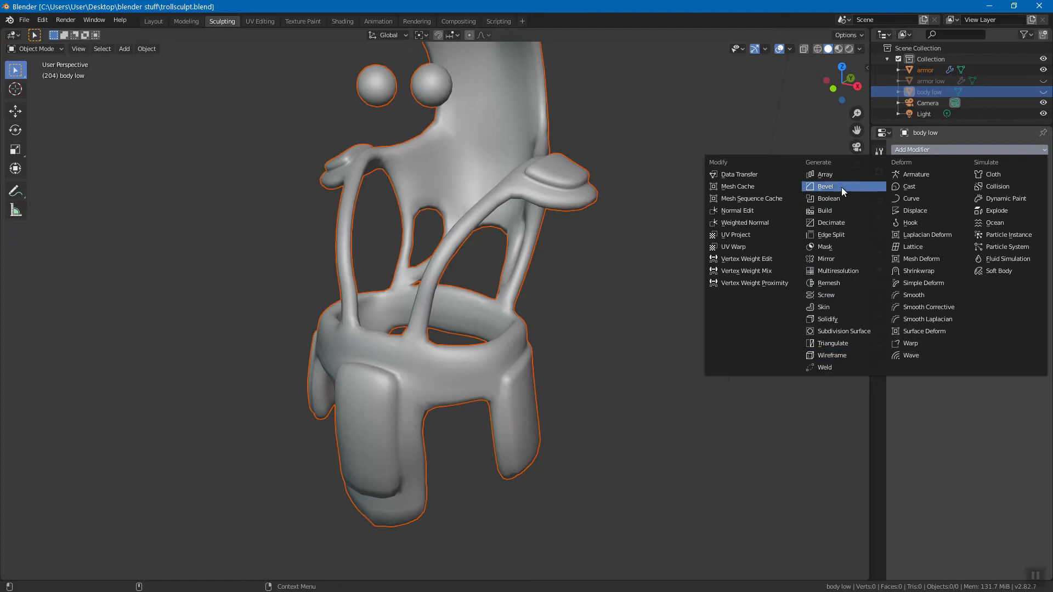
{"action": "left_click", "coordinate": [843, 271]}
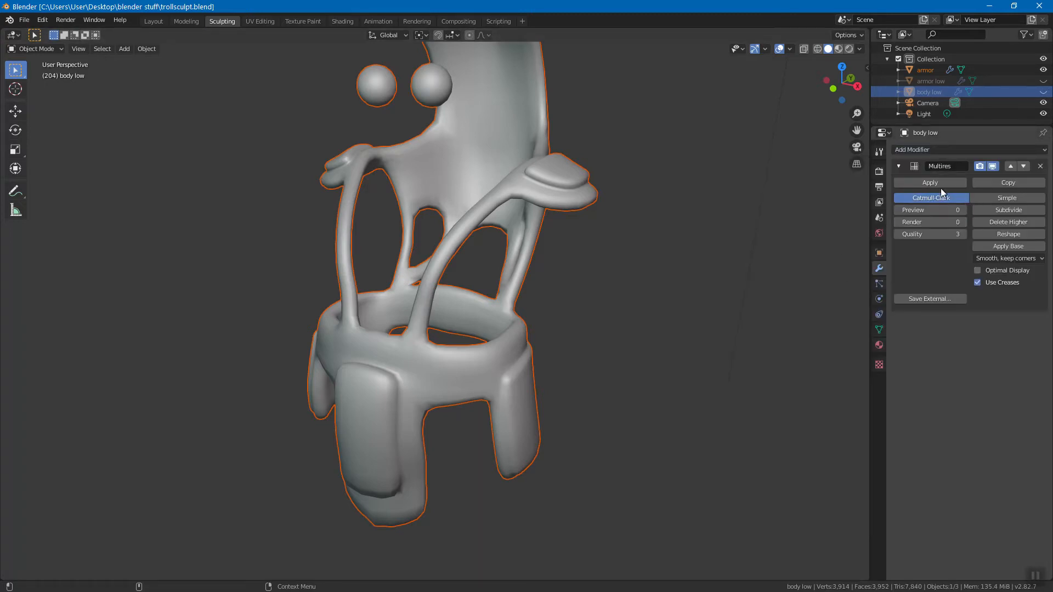
{"action": "left_click", "coordinate": [1015, 209]}
{"action": "left_click", "coordinate": [1015, 210]}
{"action": "left_click", "coordinate": [1015, 210]}
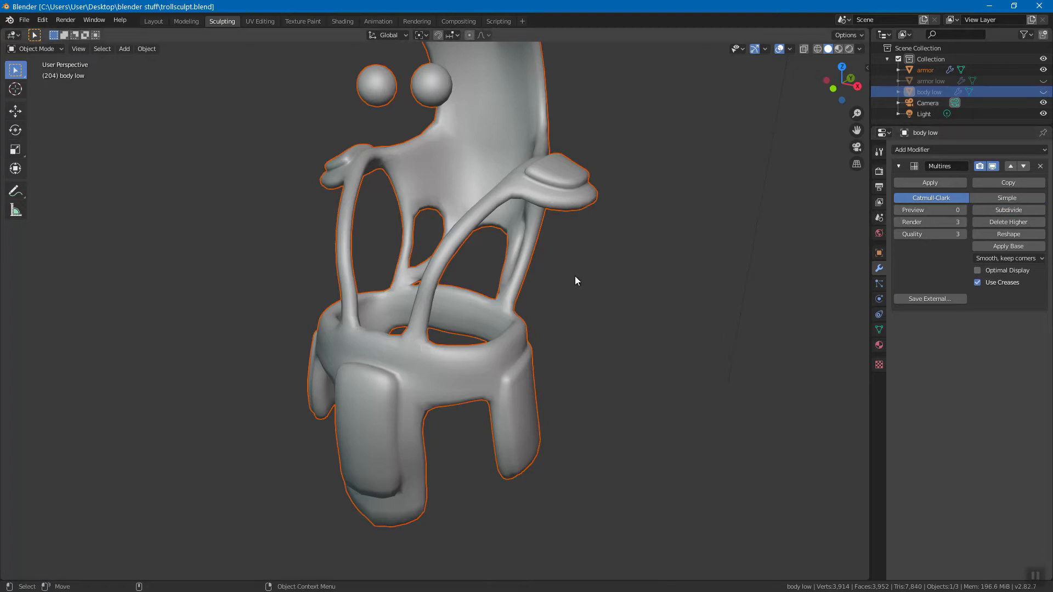
{"action": "mouse_move", "coordinate": [550, 291]}
{"action": "middle_mouse_down"}
{"action": "mouse_move", "coordinate": [507, 280]}
{"action": "mouse_move", "coordinate": [530, 269]}
{"action": "mouse_move", "coordinate": [513, 259]}
{"action": "mouse_move", "coordinate": [535, 298]}
{"action": "mouse_move", "coordinate": [522, 264]}
{"action": "middle_mouse_up"}
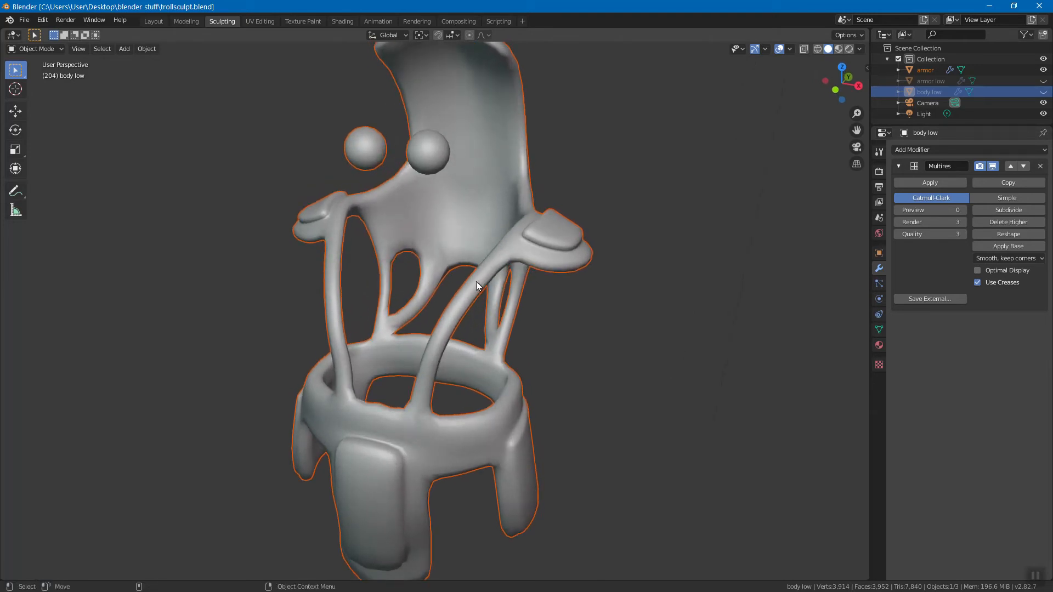
{"action": "left_click", "coordinate": [1040, 167]}
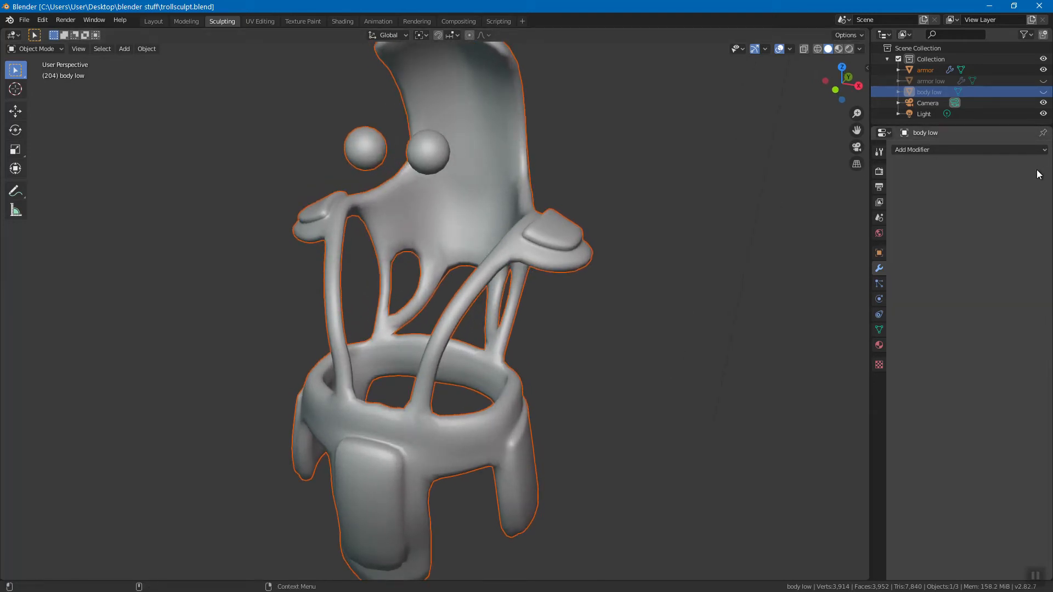
{"action": "left_click", "coordinate": [928, 68]}
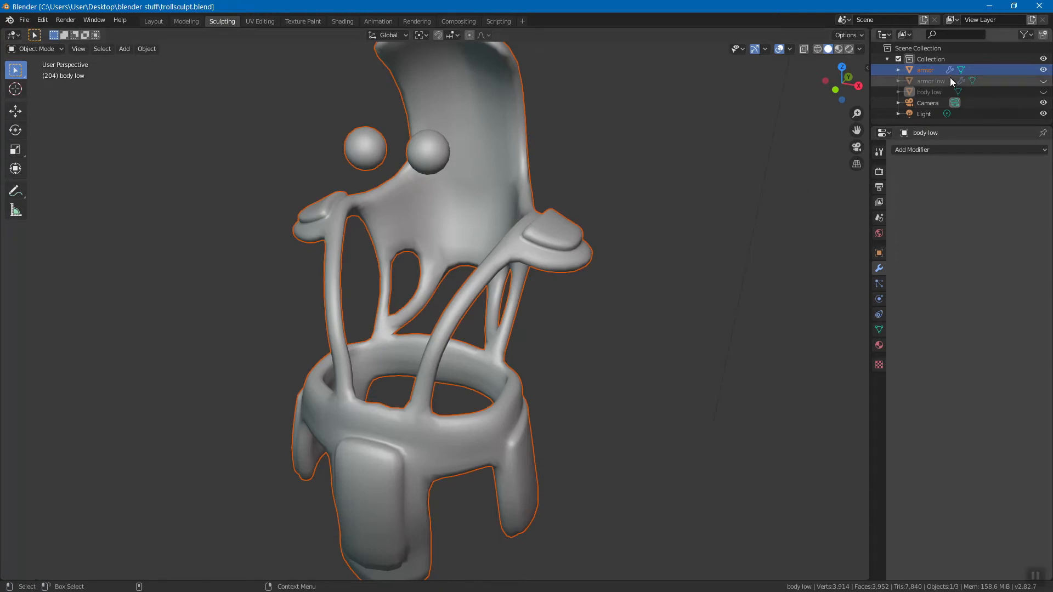
{"action": "left_click", "coordinate": [956, 148]}
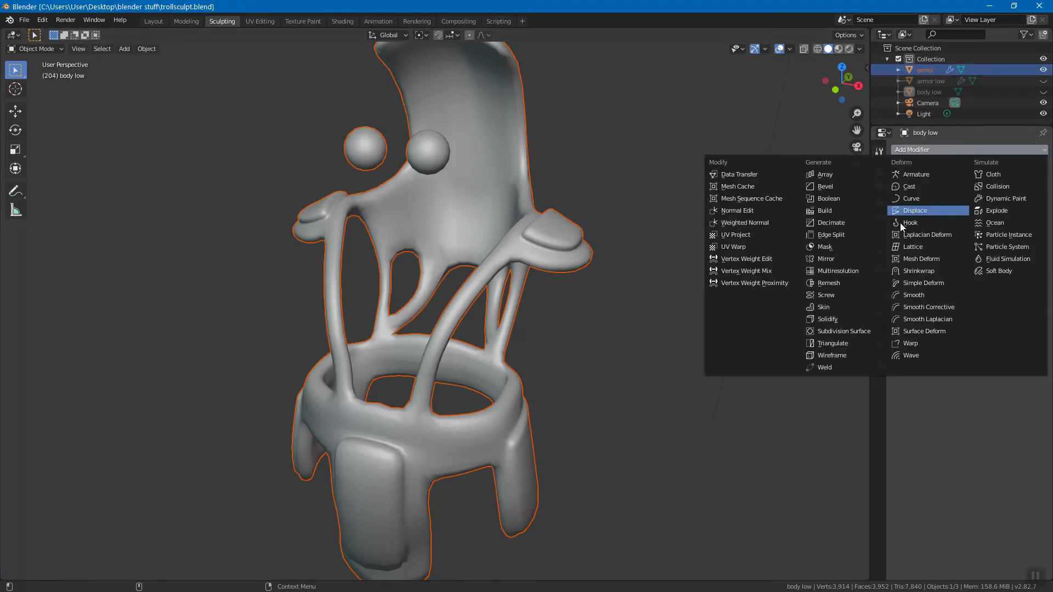
{"action": "left_click", "coordinate": [836, 270]}
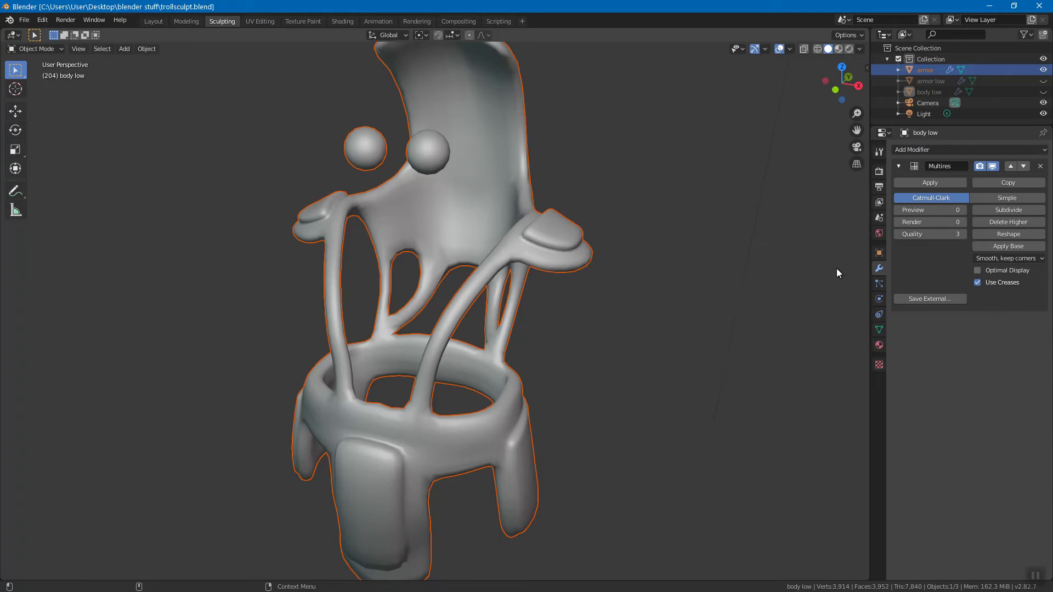
{"action": "left_click", "coordinate": [1008, 209]}
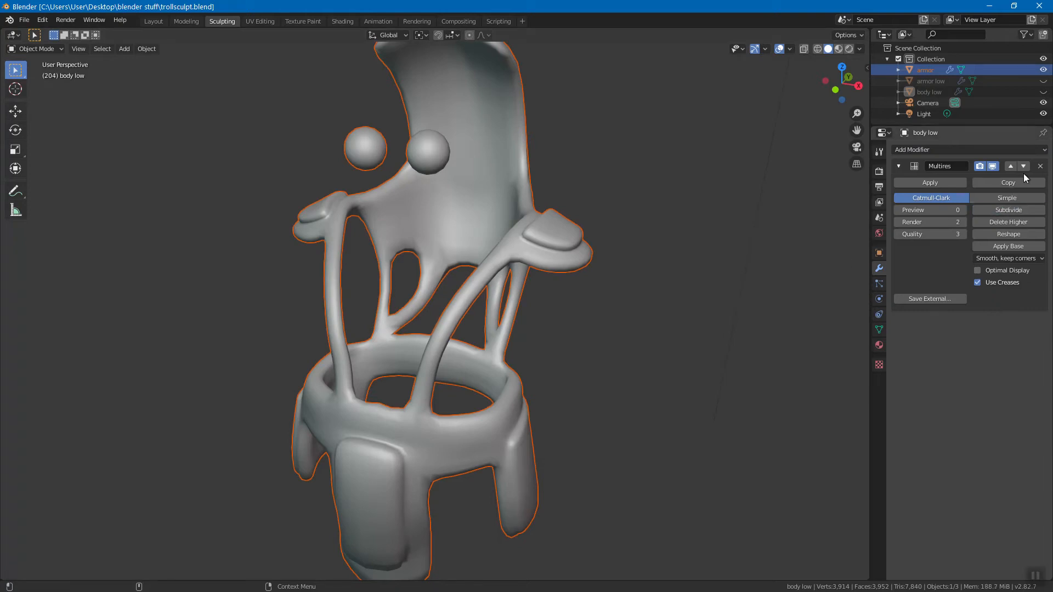
{"action": "left_click", "coordinate": [1041, 166]}
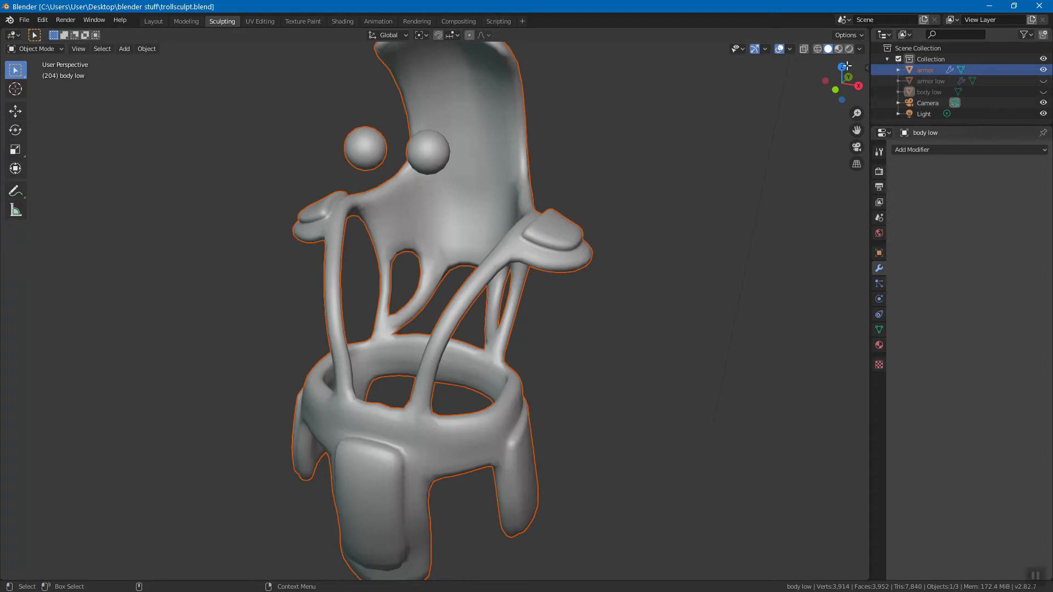
Exit Edit Mode in the Modeling workspace and apply the Mirror modifier on both armor and armor low
{"action": "left_click", "coordinate": [186, 23]}
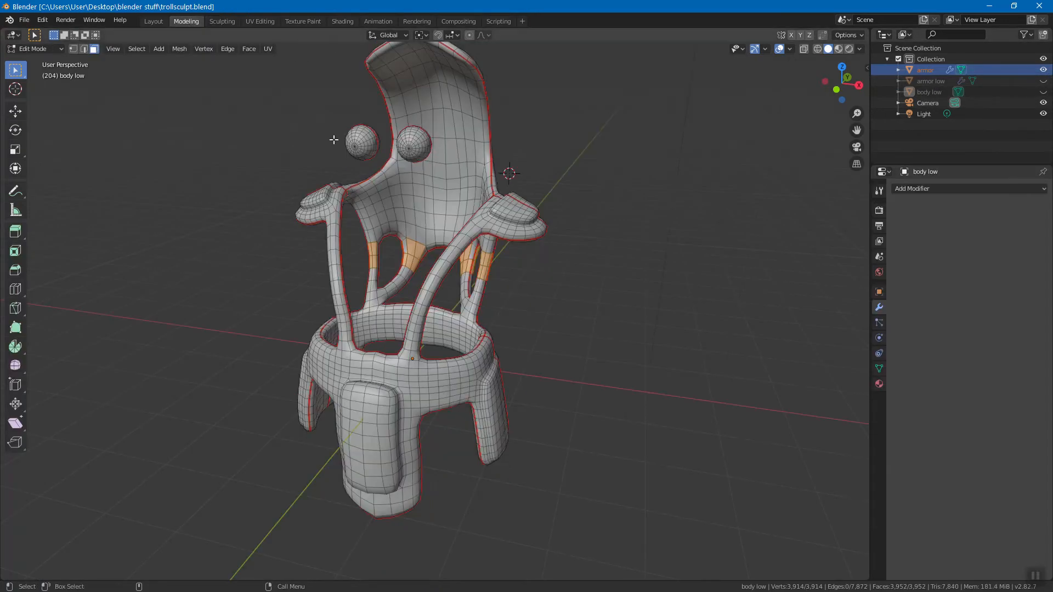
{"action": "left_click", "coordinate": [593, 218]}
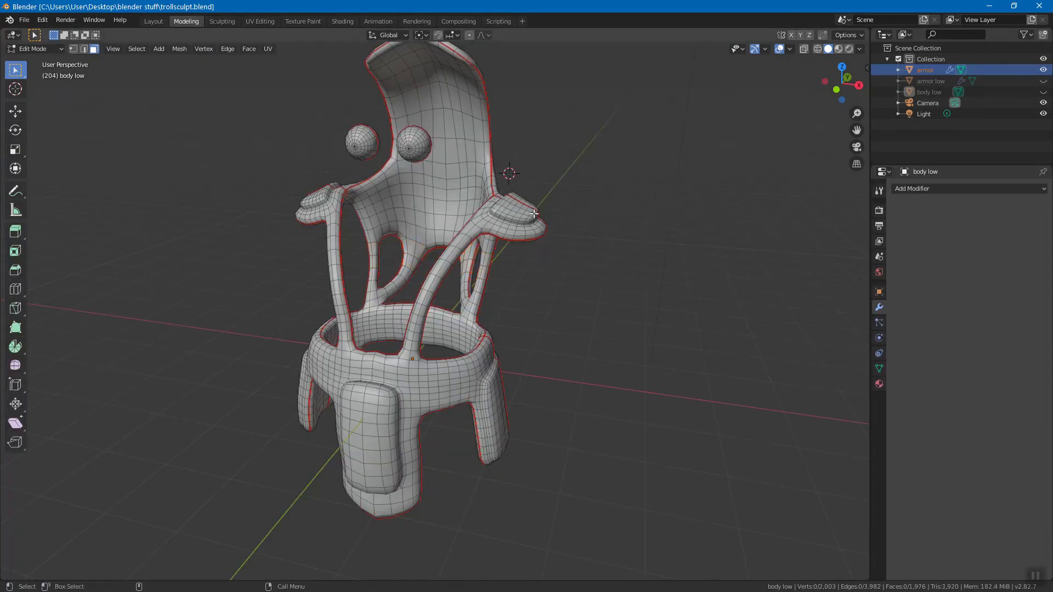
{"action": "key", "text": "Tab"}
{"action": "left_click", "coordinate": [505, 215]}
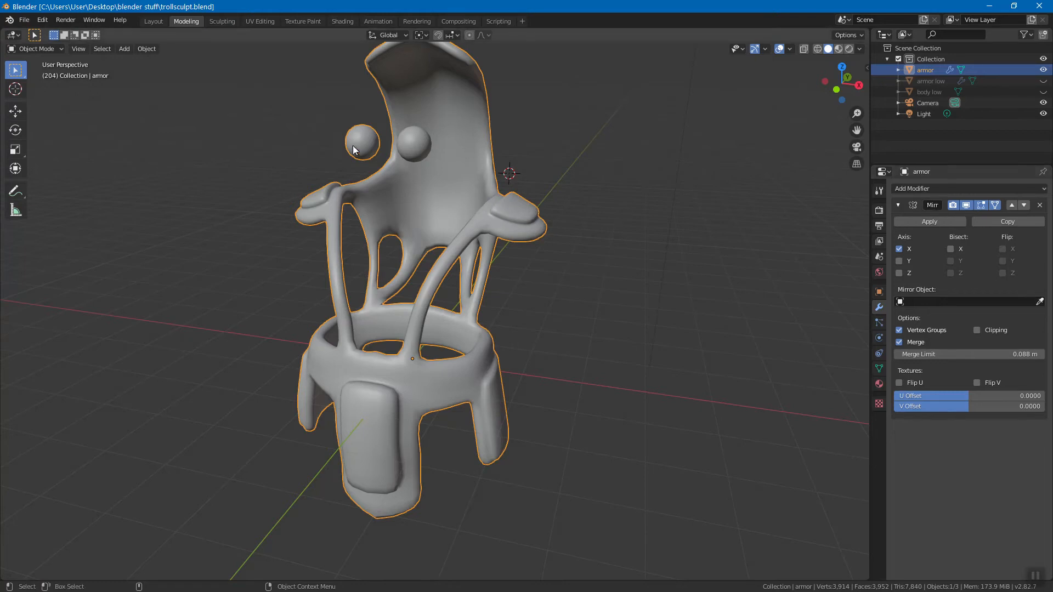
{"action": "left_click", "coordinate": [920, 222]}
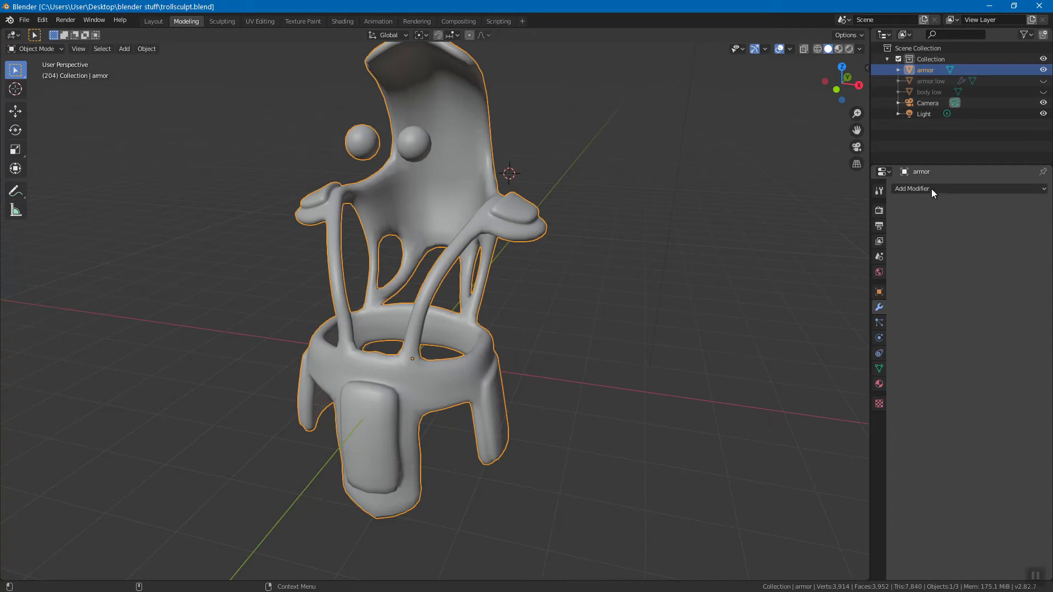
{"action": "left_click", "coordinate": [586, 210]}
{"action": "left_click", "coordinate": [519, 211]}
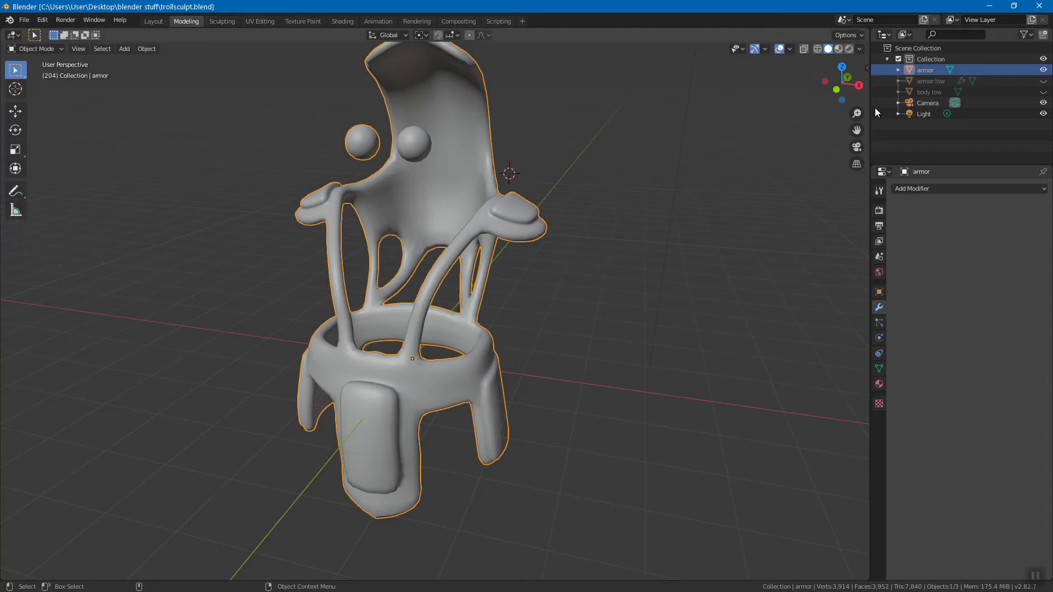
{"action": "left_click", "coordinate": [926, 81]}
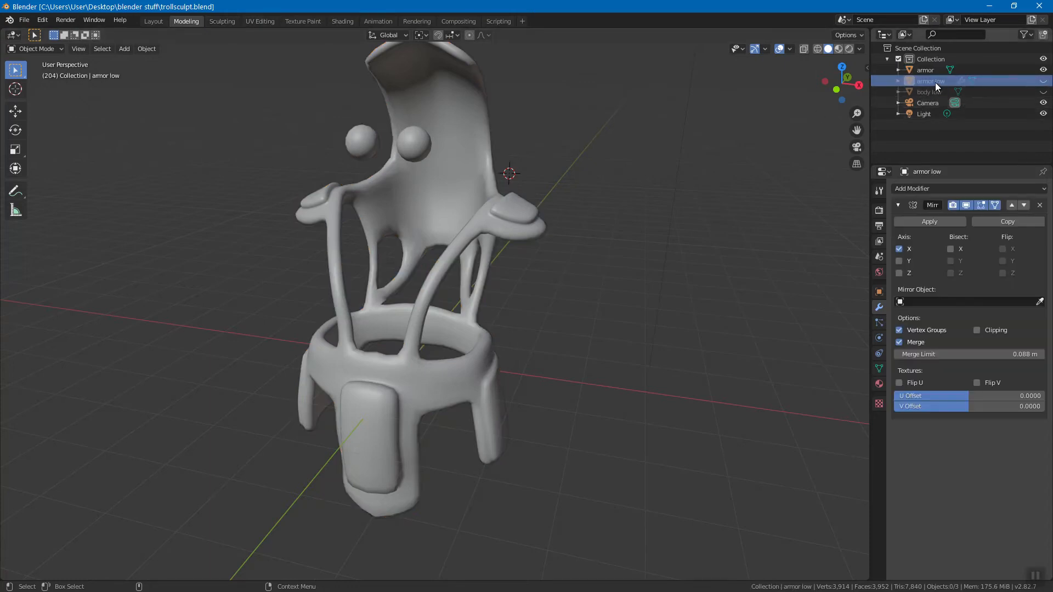
{"action": "left_click", "coordinate": [933, 221]}
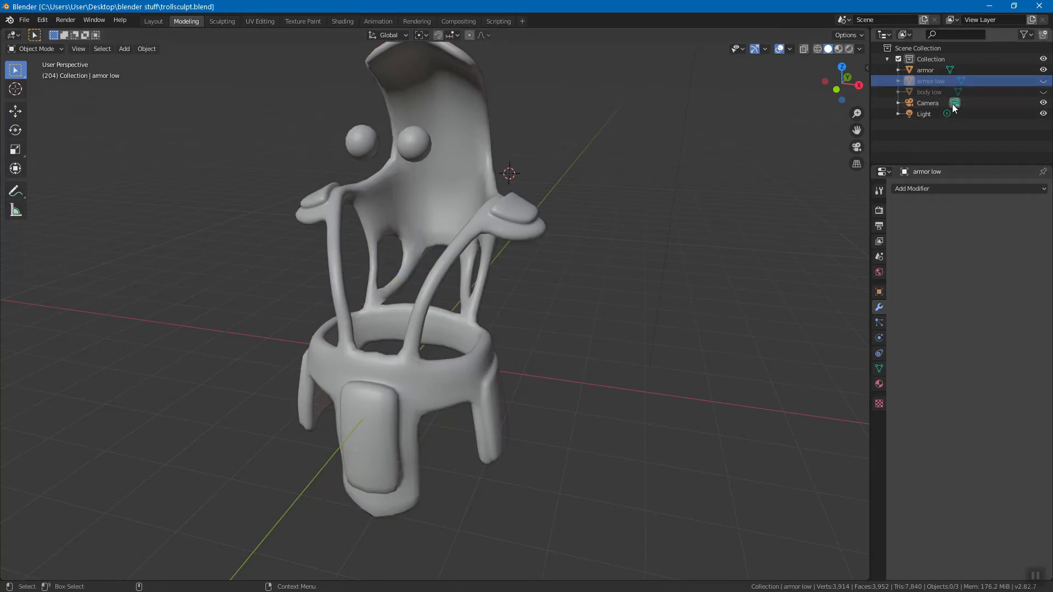
Add a Multiresolution modifier to the armor object in the Sculpting workspace and subdivide it twice
{"action": "left_click", "coordinate": [927, 70]}
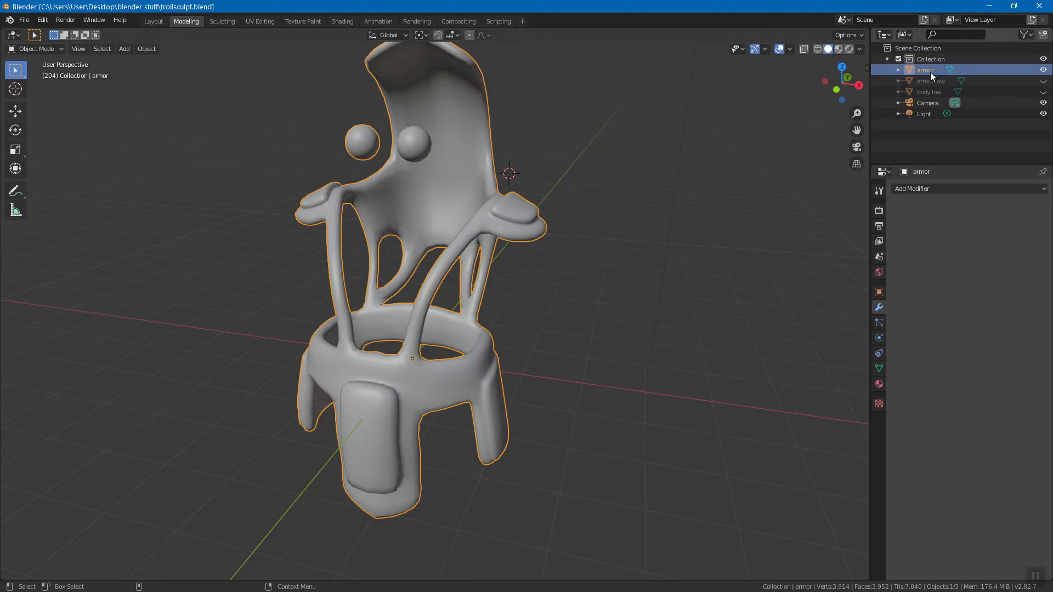
{"action": "left_click", "coordinate": [221, 21]}
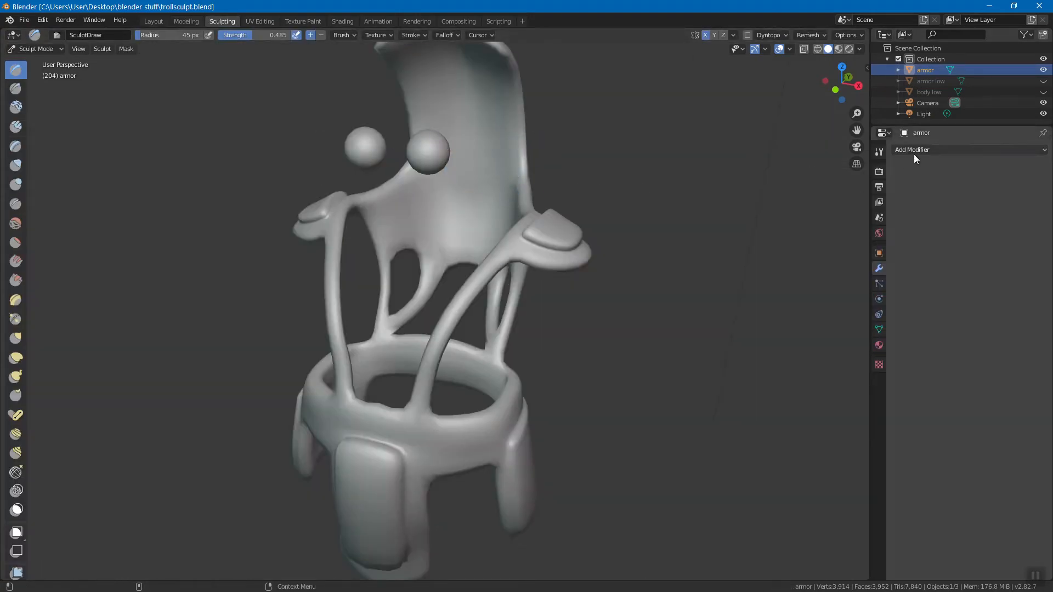
{"action": "left_click", "coordinate": [938, 149]}
{"action": "left_click", "coordinate": [845, 271]}
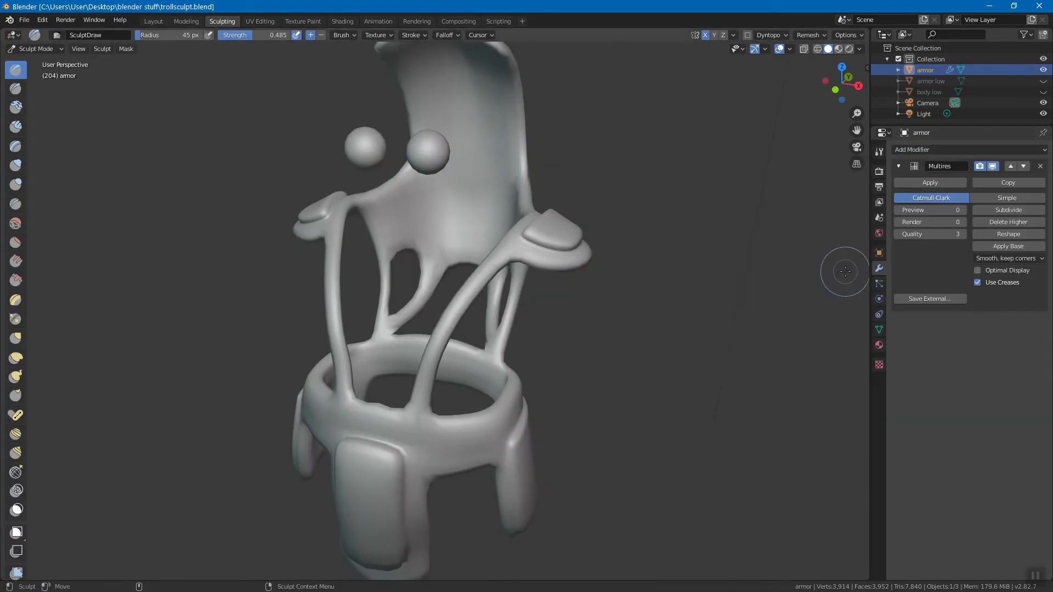
{"action": "left_click", "coordinate": [1007, 210]}
{"action": "left_click", "coordinate": [1006, 210]}
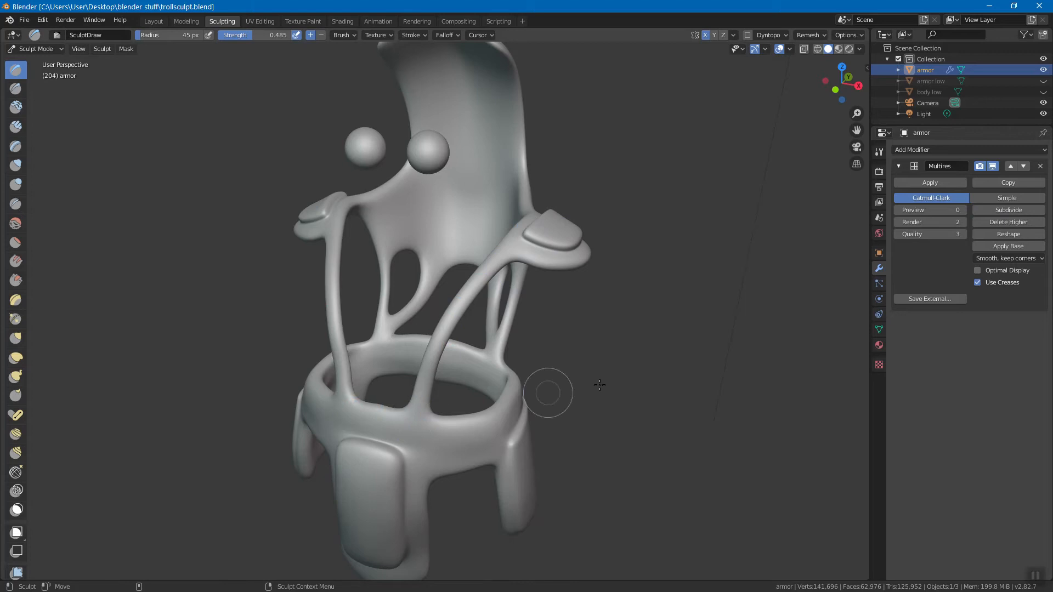
Subdivide the armor's Multiresolution modifier two more times, up to level 4
{"action": "left_click", "coordinate": [1018, 210]}
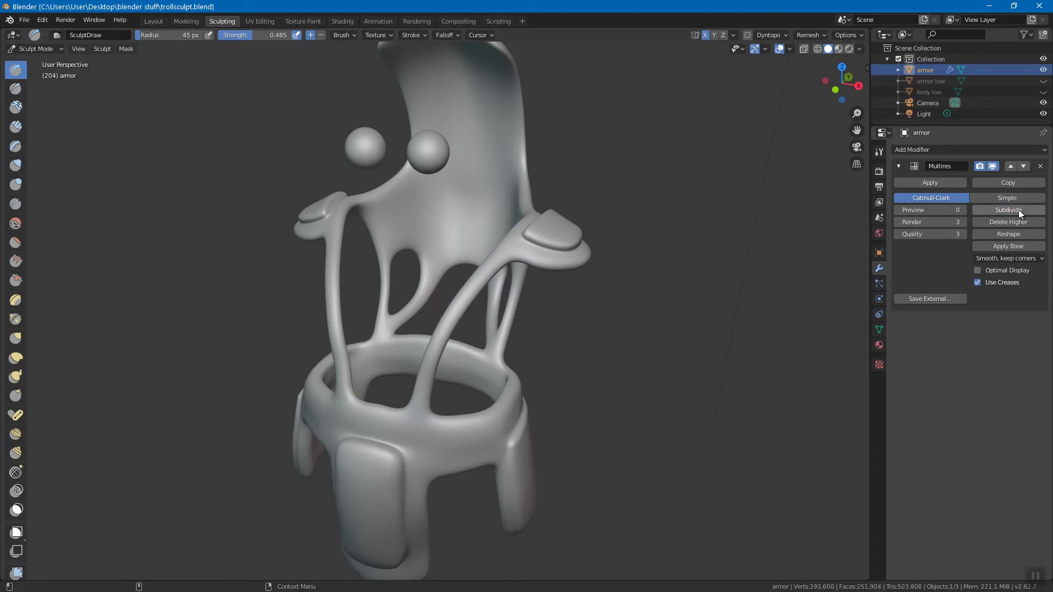
{"action": "left_click", "coordinate": [1018, 210]}
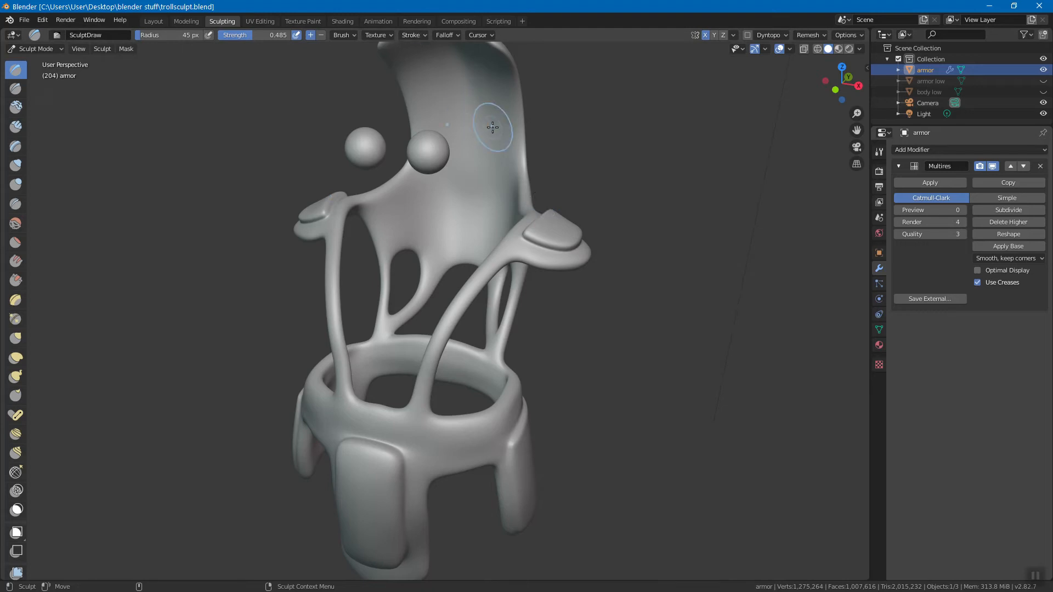
Set the SculptDraw stroke method to Line, try a diagonal stroke across the shoulder plate, and undo it
{"action": "mouse_move", "coordinate": [433, 318]}
{"action": "middle_mouse_down"}
{"action": "mouse_move", "coordinate": [414, 417]}
{"action": "mouse_move", "coordinate": [395, 339]}
{"action": "middle_mouse_up"}
{"action": "mouse_move", "coordinate": [395, 339]}
{"action": "left_mouse_down", "text": "alt"}
{"action": "mouse_move", "coordinate": [441, 298]}
{"action": "mouse_move", "coordinate": [463, 337]}
{"action": "mouse_move", "coordinate": [480, 321]}
{"action": "left_mouse_up", "text": "alt"}
{"action": "scroll", "coordinate": [466, 307], "scroll_direction": "up", "scroll_amount": 2}
{"action": "scroll", "coordinate": [480, 321], "scroll_direction": "up", "scroll_amount": 1}
{"action": "scroll", "coordinate": [480, 324], "scroll_direction": "up", "scroll_amount": 2}
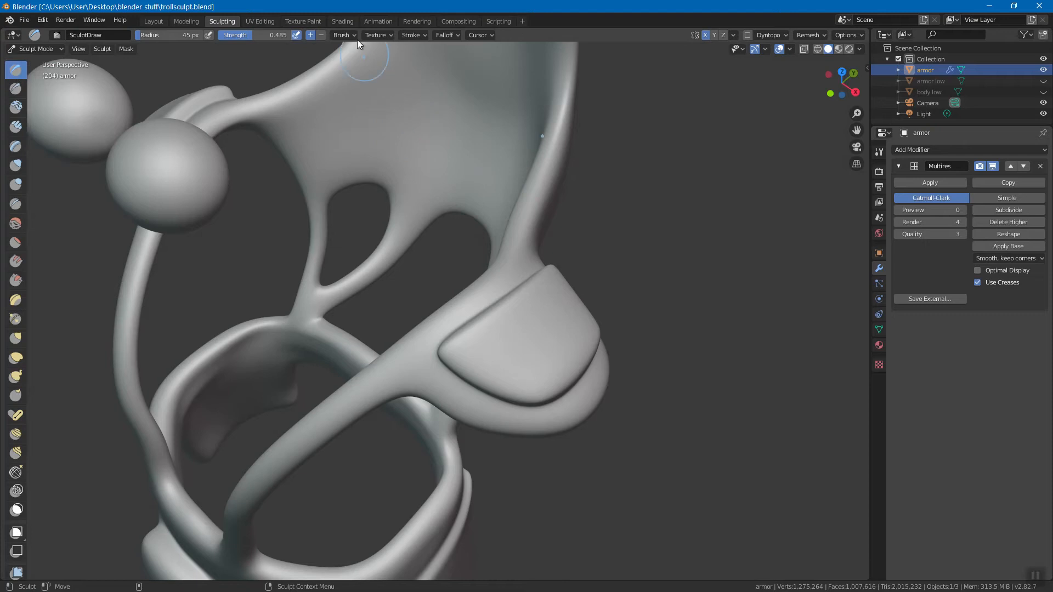
{"action": "left_click", "coordinate": [412, 35]}
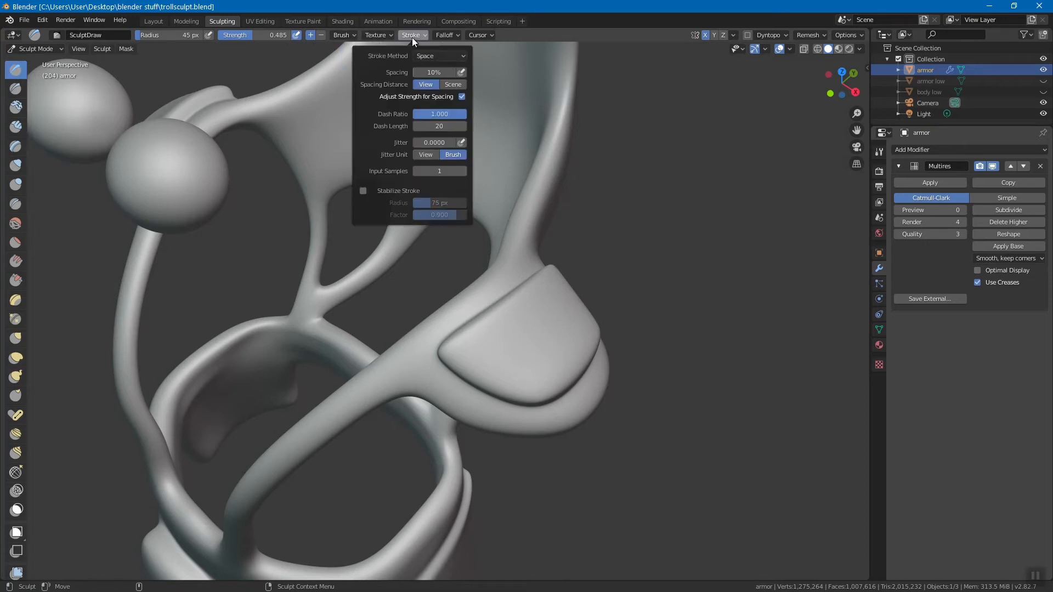
{"action": "mouse_move", "coordinate": [376, 34]}
{"action": "left_click", "coordinate": [431, 56]}
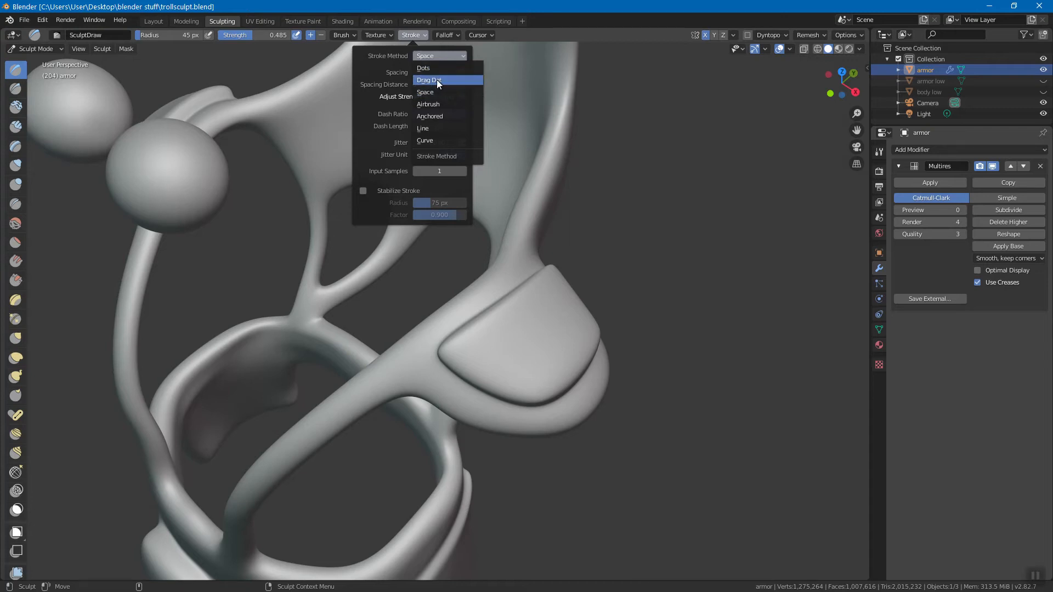
{"action": "left_click", "coordinate": [425, 126]}
{"action": "left_click_drag", "start_coordinate": [486, 361], "coordinate": [570, 302]}
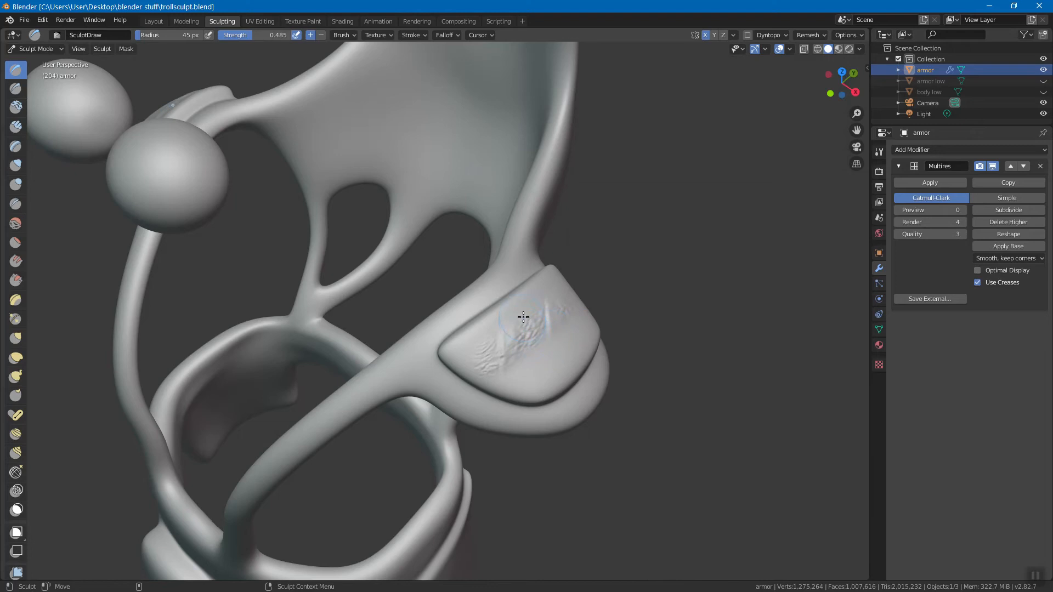
{"action": "mouse_move", "coordinate": [521, 305]}
{"action": "middle_mouse_down"}
{"action": "mouse_move", "coordinate": [510, 301]}
{"action": "mouse_move", "coordinate": [573, 320]}
{"action": "middle_mouse_up"}
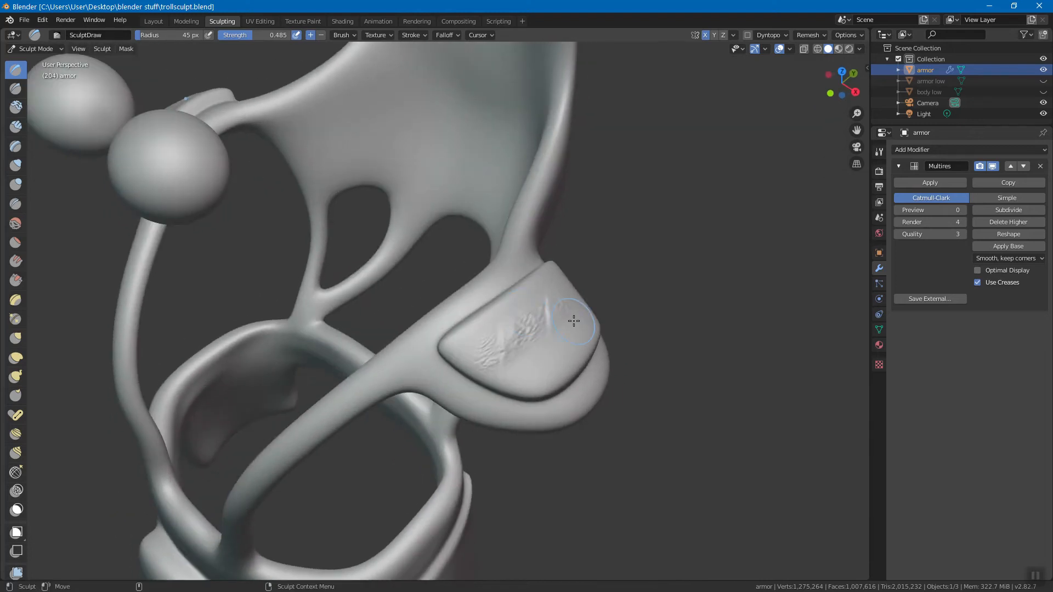
{"action": "key", "text": "ctrl+z"}
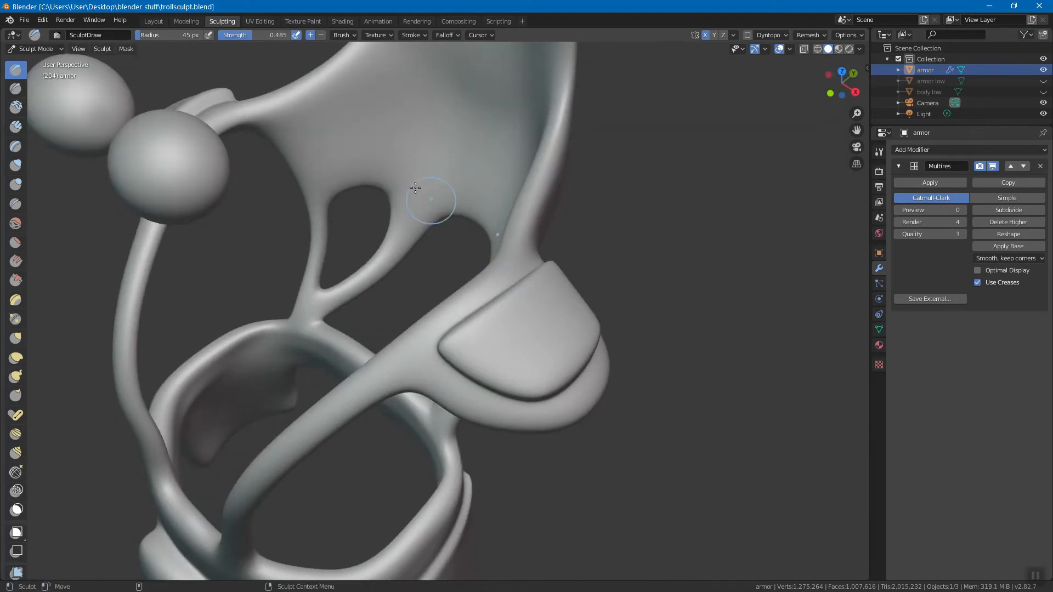
Remove Texture.001 from the SculptDraw brush and look through the texture mapping modes
{"action": "left_click", "coordinate": [379, 35]}
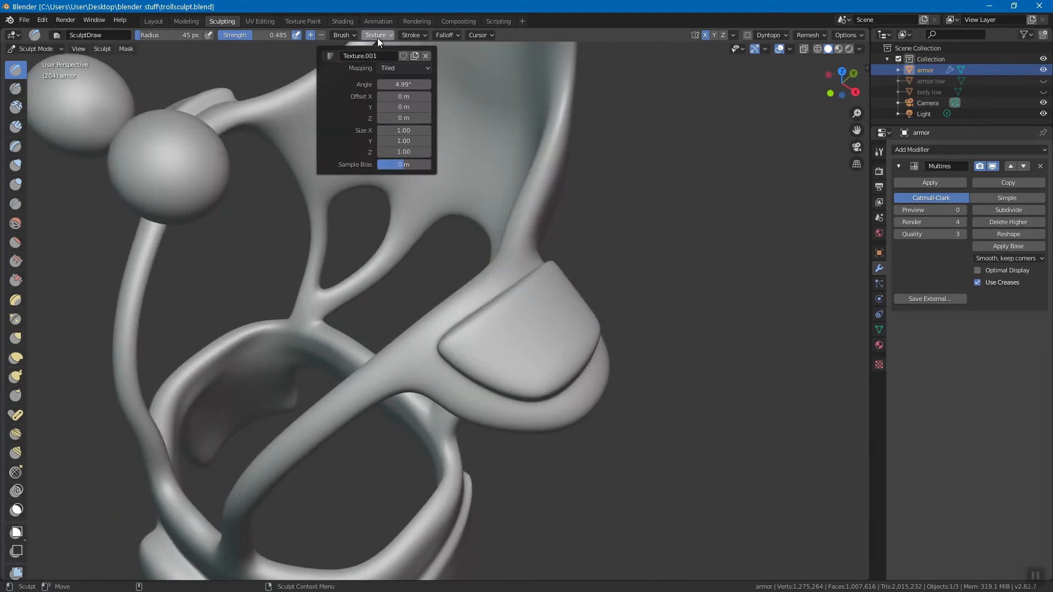
{"action": "left_click", "coordinate": [427, 55]}
{"action": "mouse_move", "coordinate": [426, 35]}
{"action": "mouse_move", "coordinate": [387, 34]}
{"action": "left_click", "coordinate": [402, 67]}
{"action": "left_click", "coordinate": [394, 68]}
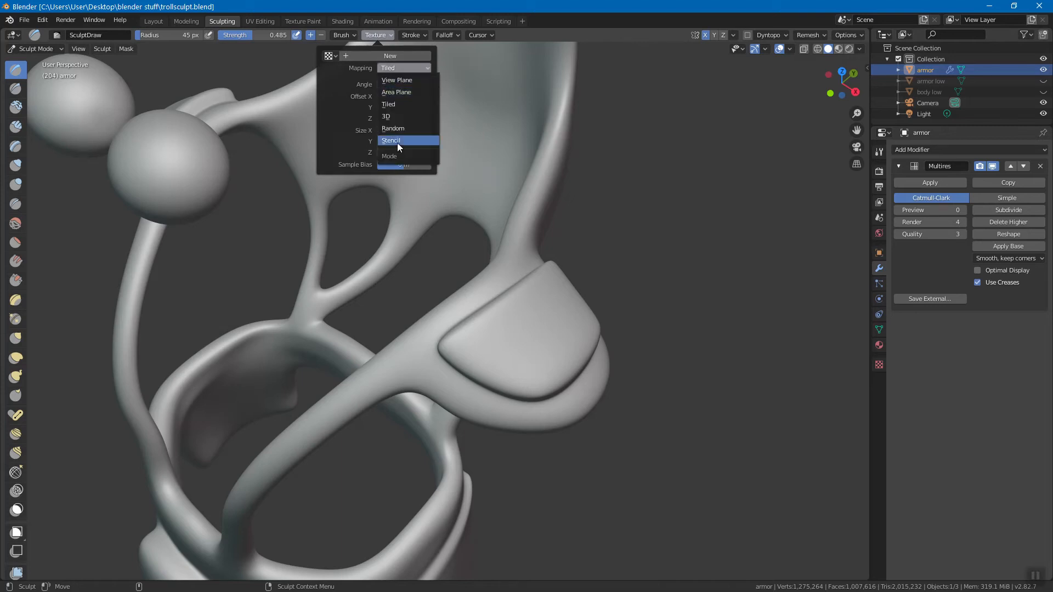
Try an untextured Line-method stroke across the shoulder plate and undo it
{"action": "left_click", "coordinate": [417, 36]}
{"action": "left_click", "coordinate": [433, 54]}
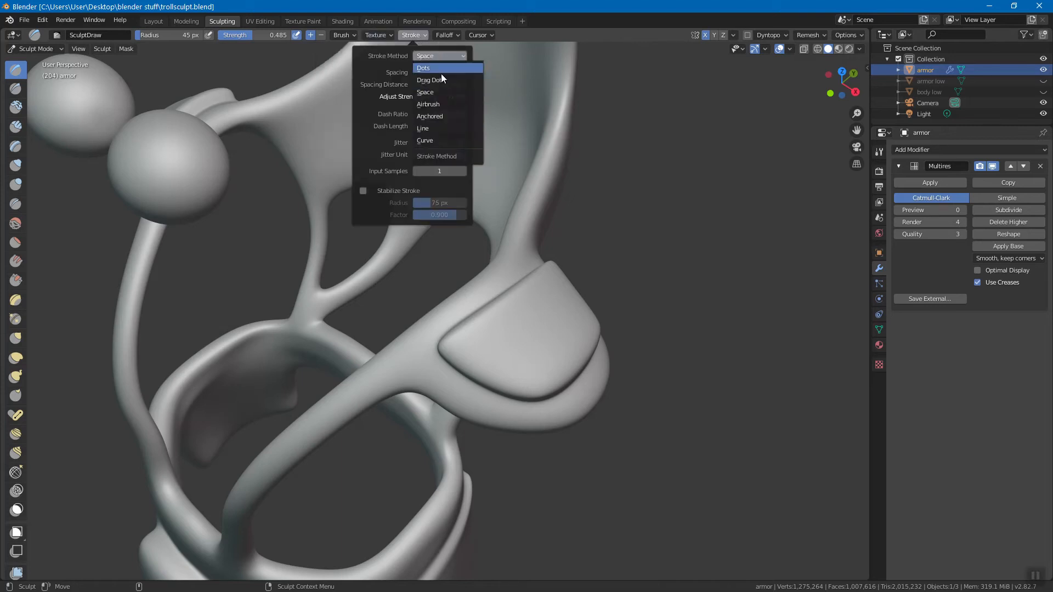
{"action": "left_click", "coordinate": [431, 127]}
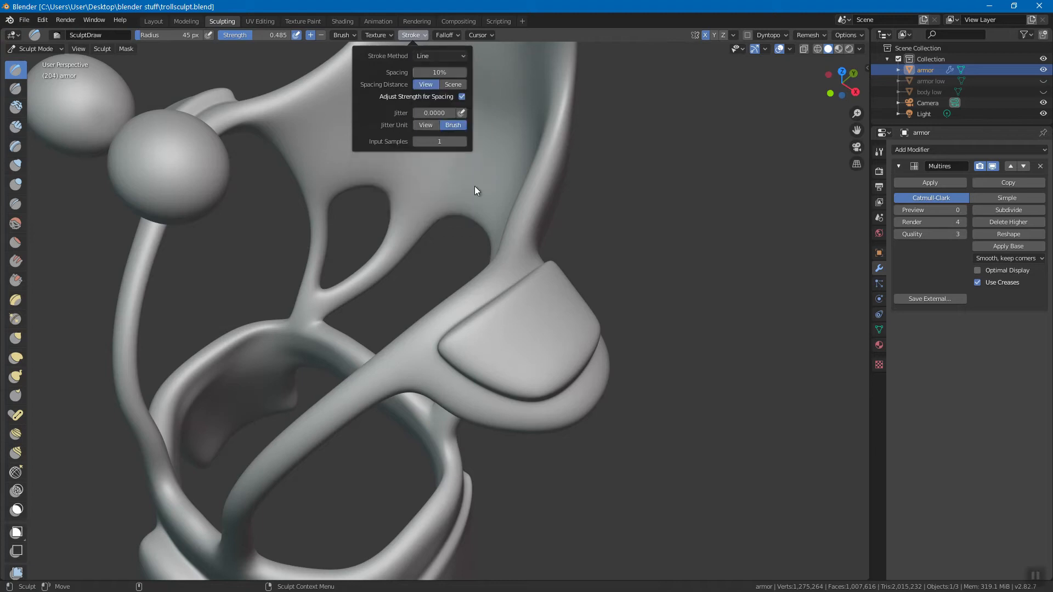
{"action": "left_click_drag", "start_coordinate": [491, 353], "coordinate": [555, 307]}
{"action": "mouse_move", "coordinate": [600, 311]}
{"action": "middle_mouse_down"}
{"action": "mouse_move", "coordinate": [559, 295]}
{"action": "mouse_move", "coordinate": [576, 306]}
{"action": "middle_mouse_up"}
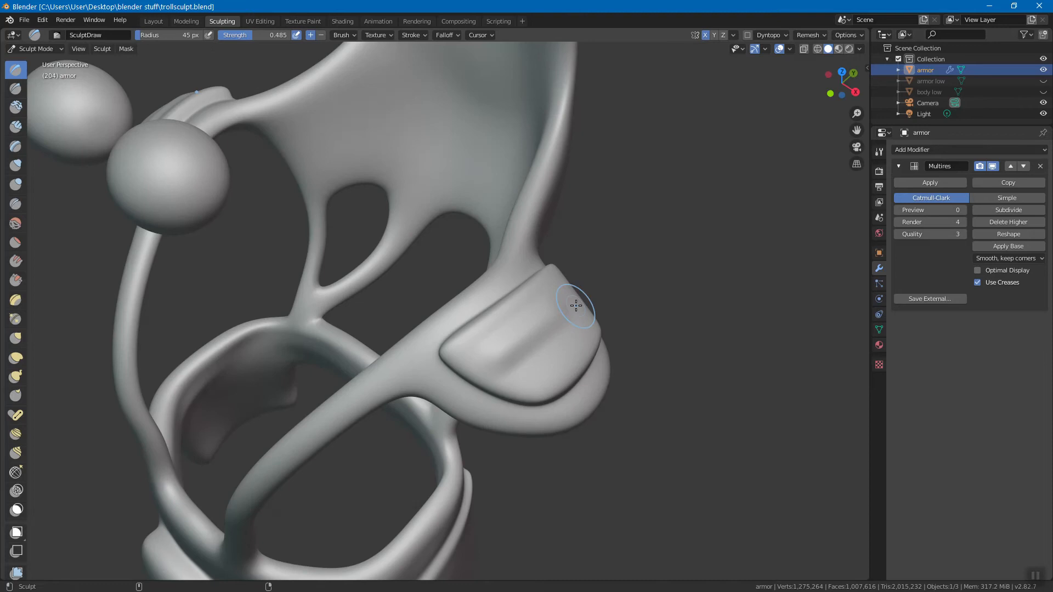
{"action": "key", "text": "ctrl+z"}
Set the brush's stroke method to Drag Dot and its radius to 28 px
{"action": "left_click", "coordinate": [415, 34]}
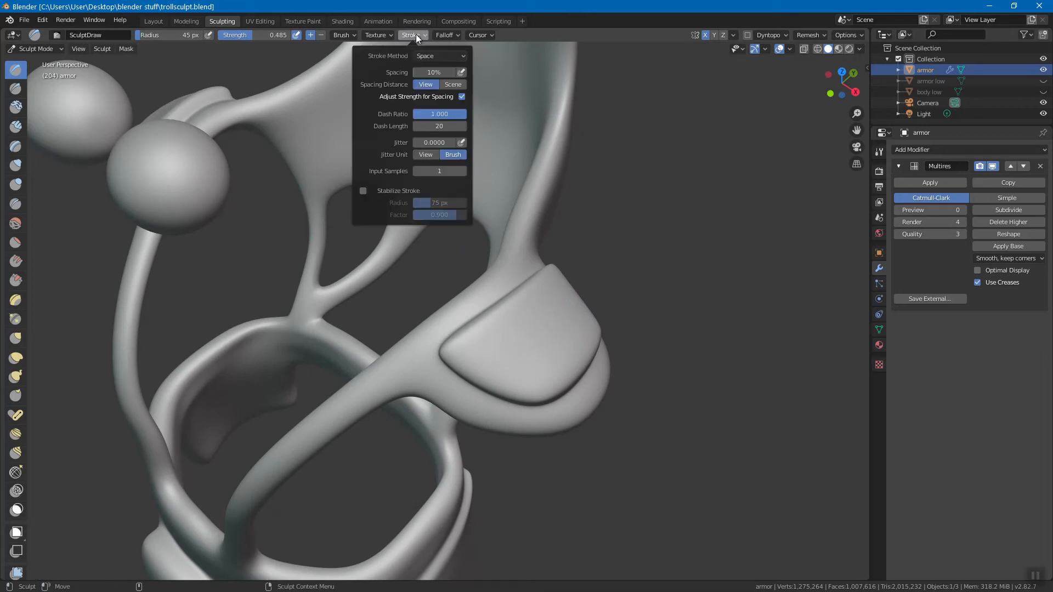
{"action": "left_click", "coordinate": [431, 56]}
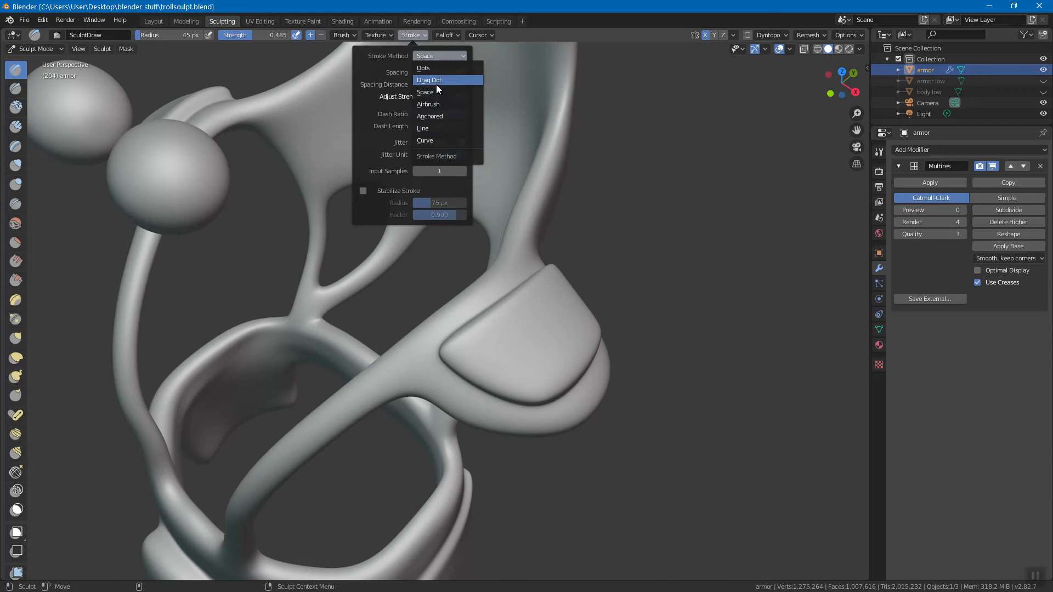
{"action": "left_click", "coordinate": [440, 103]}
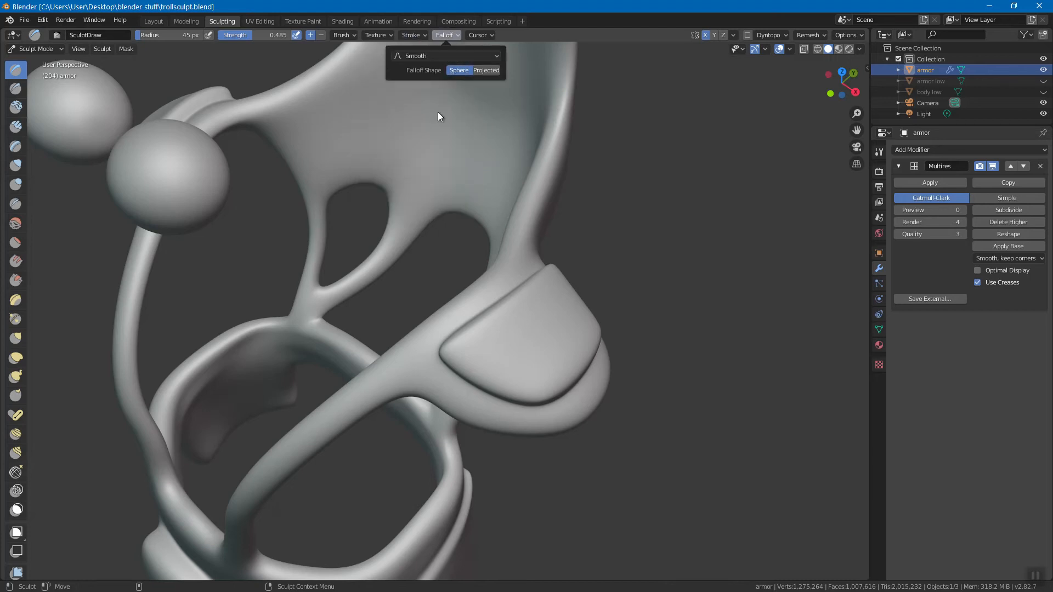
{"action": "left_click", "coordinate": [417, 35]}
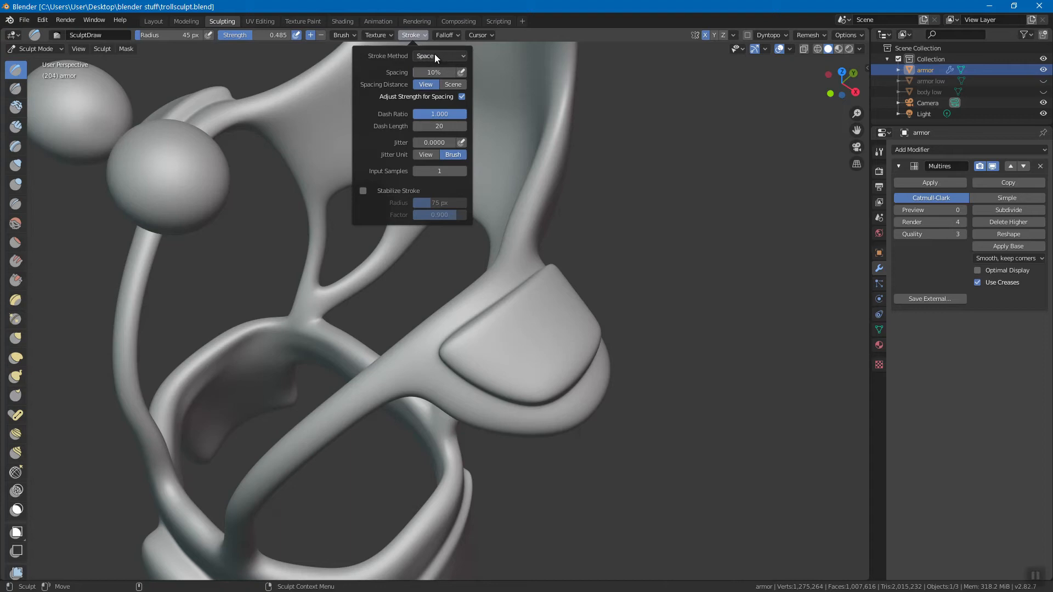
{"action": "left_click", "coordinate": [429, 55]}
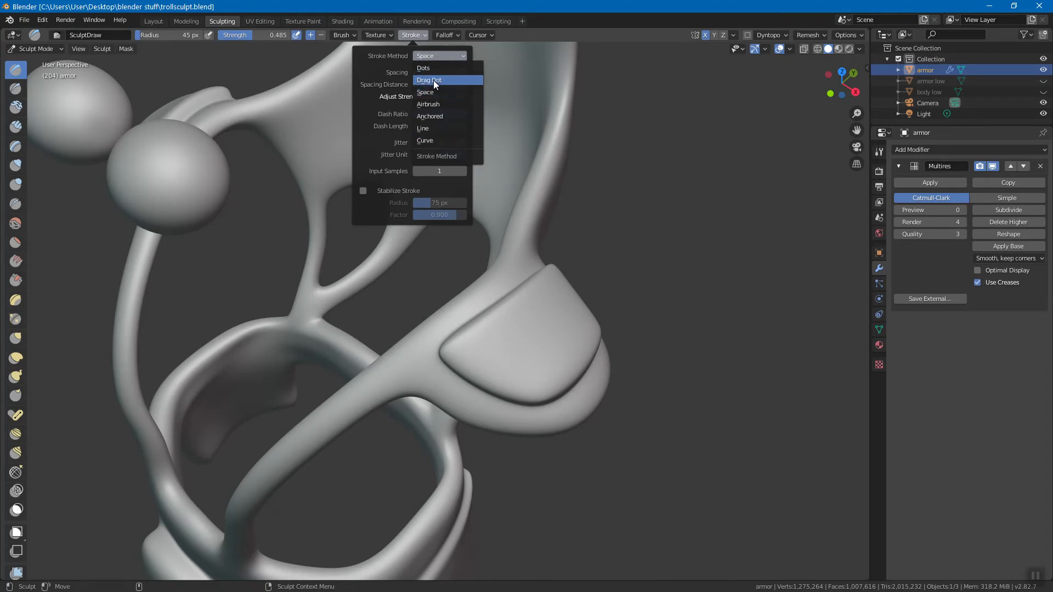
{"action": "left_click", "coordinate": [438, 80]}
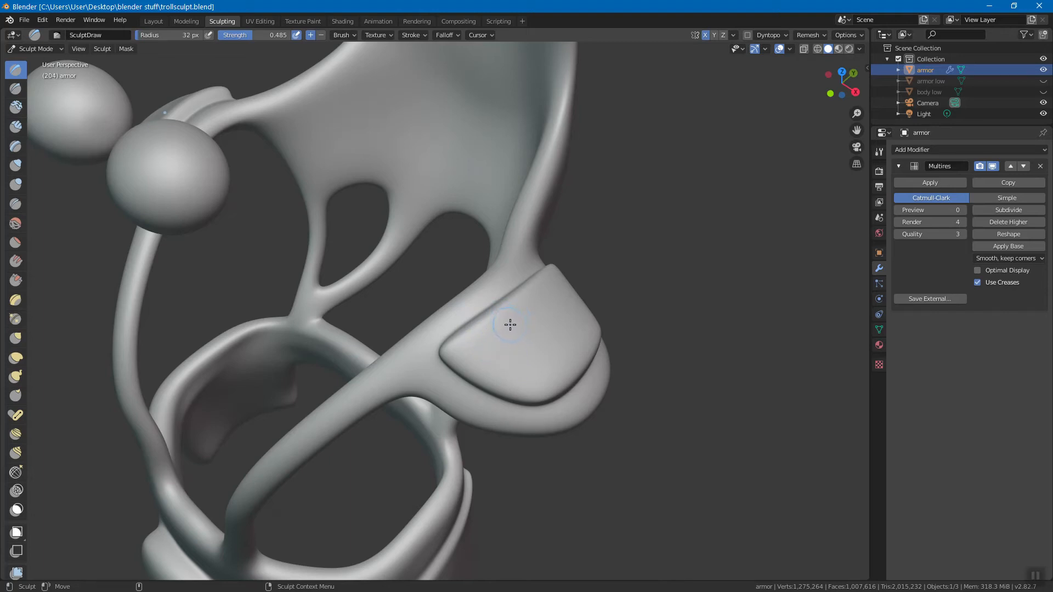
{"action": "key", "text": "f"}
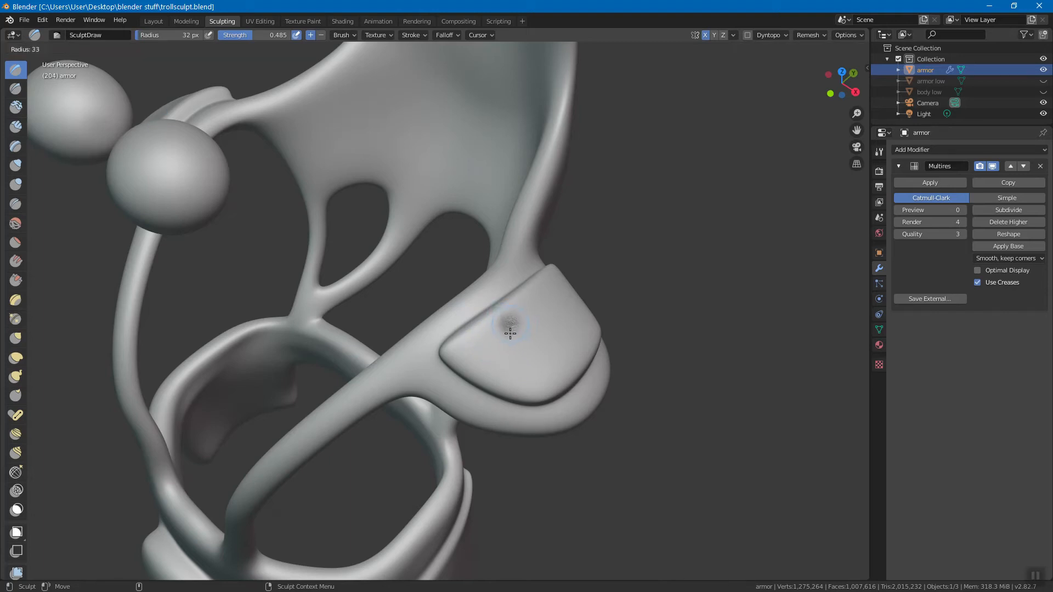
{"action": "left_click", "coordinate": [509, 335]}
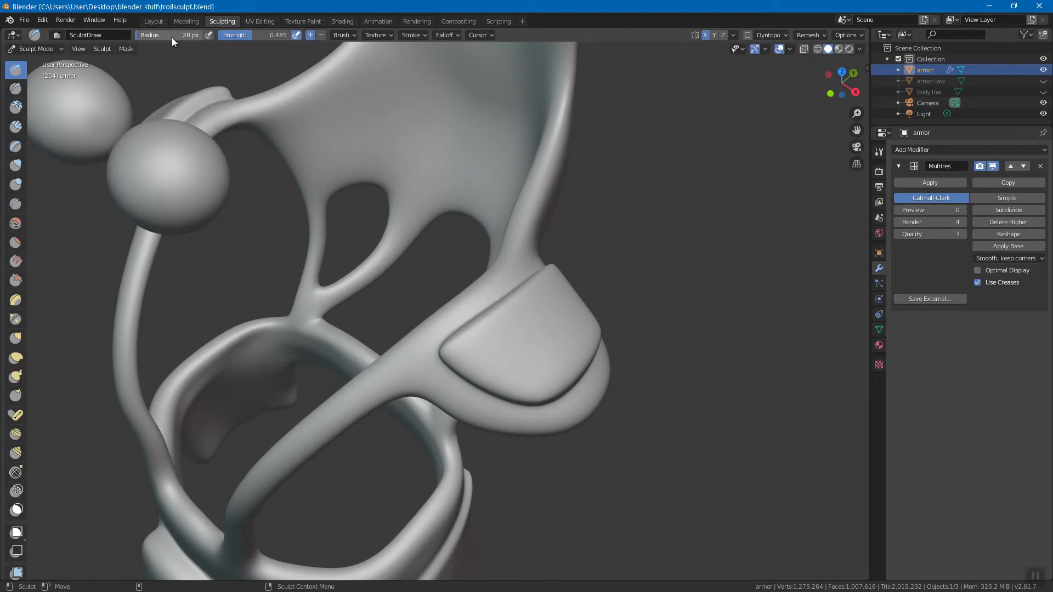
Unlink Texture.001 from the Drag Dot brush
{"action": "left_click", "coordinate": [376, 36]}
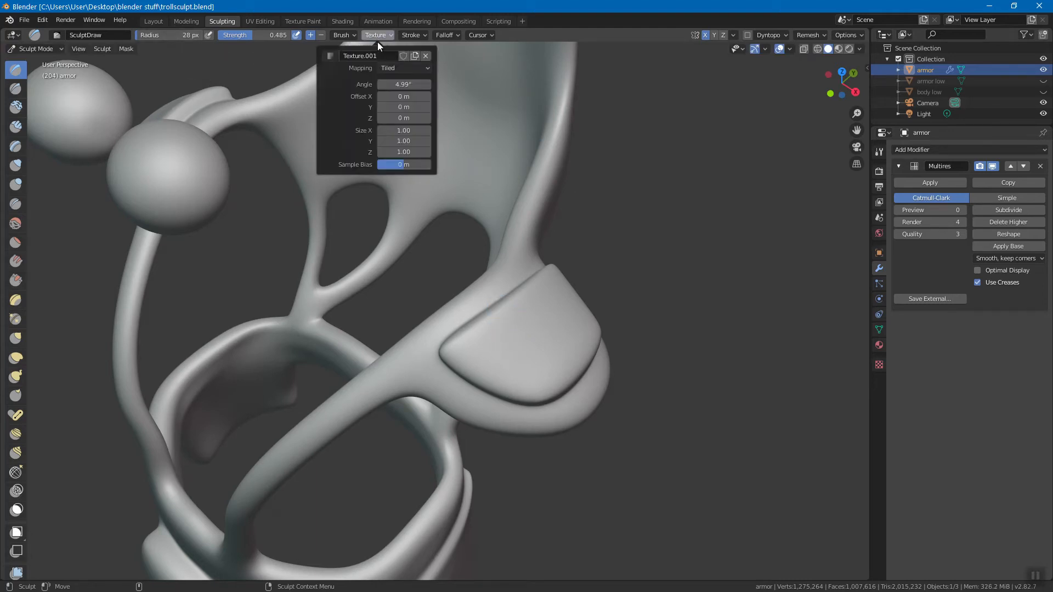
{"action": "left_click", "coordinate": [426, 55]}
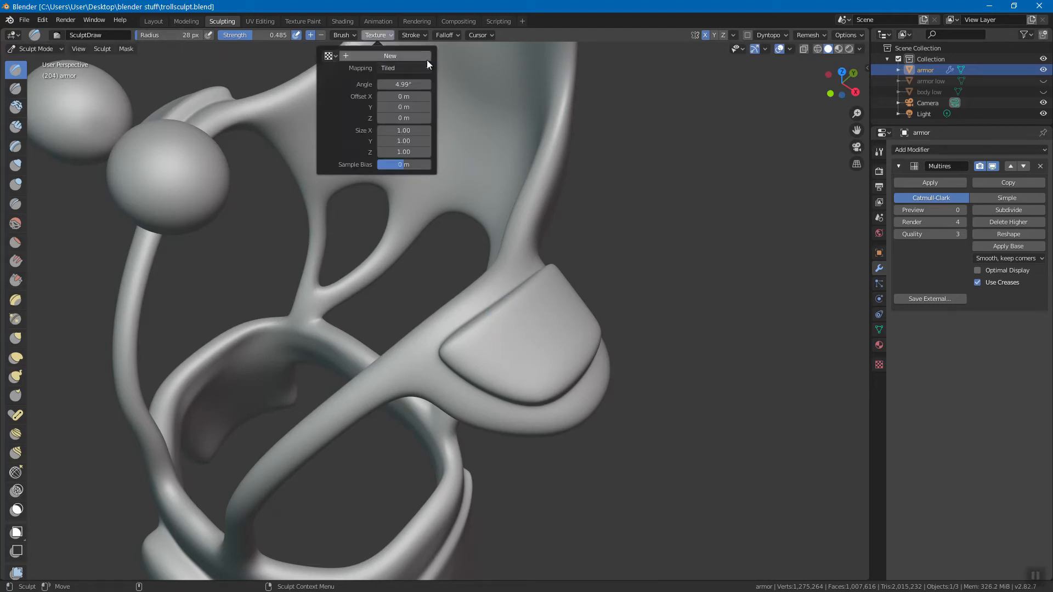
{"action": "left_click", "coordinate": [380, 34]}
{"action": "left_click", "coordinate": [381, 35]}
{"action": "left_click", "coordinate": [329, 56]}
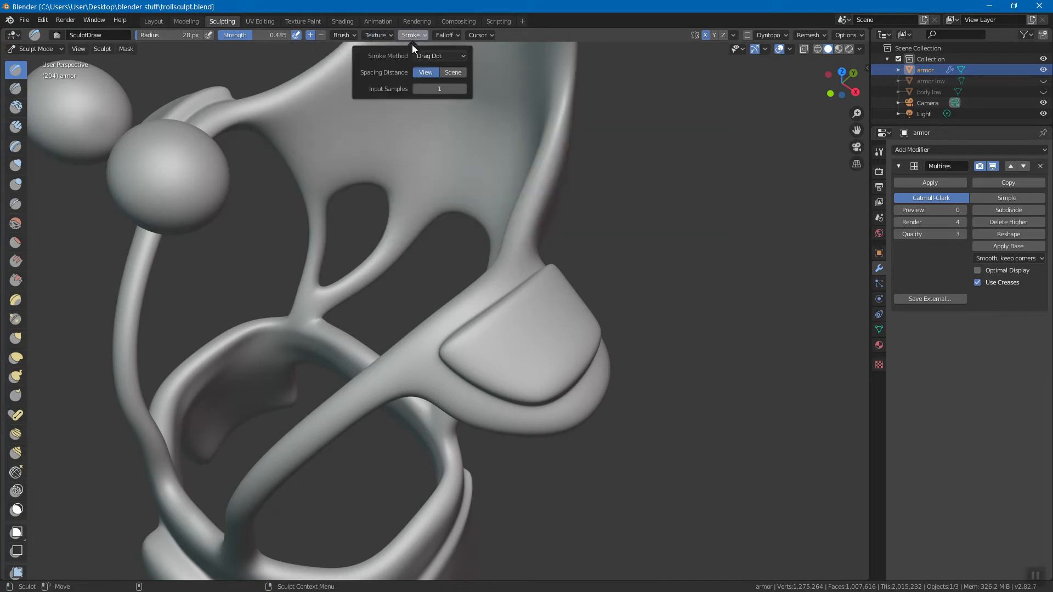
Try stamping three round rivets along the shoulder plate's lower edge and undo them
{"action": "mouse_move", "coordinate": [514, 332]}
{"action": "middle_mouse_down"}
{"action": "mouse_move", "coordinate": [495, 345]}
{"action": "mouse_move", "coordinate": [464, 289]}
{"action": "middle_mouse_up"}
{"action": "left_click", "coordinate": [454, 285]}
{"action": "left_click", "coordinate": [485, 307]}
{"action": "left_click", "coordinate": [519, 323]}
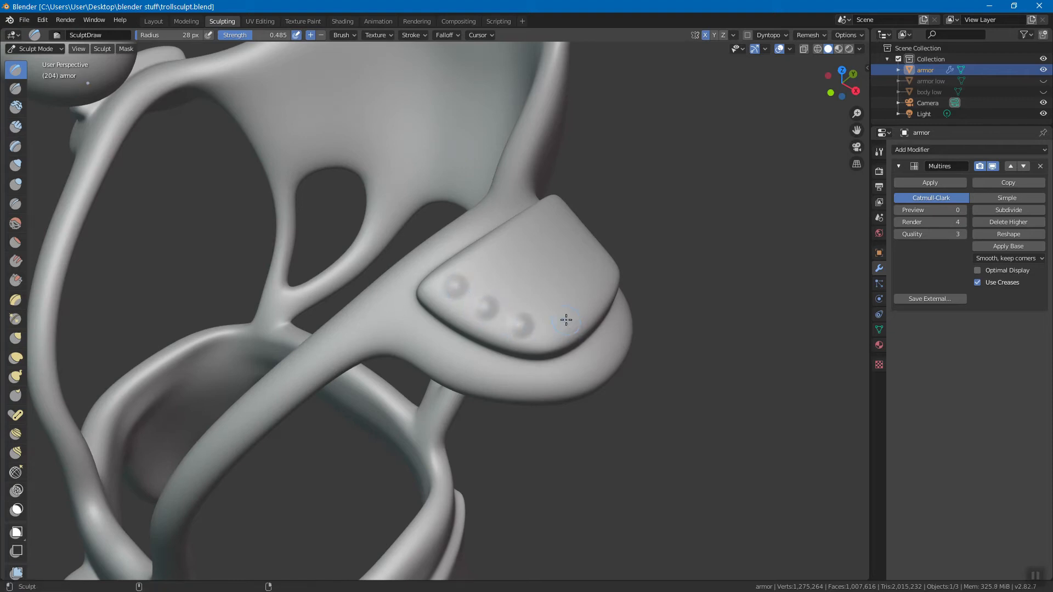
{"action": "key", "text": "ctrl+z"}
{"action": "key", "text": "ctrl+z"}
{"action": "key", "text": "ctrl+z"}
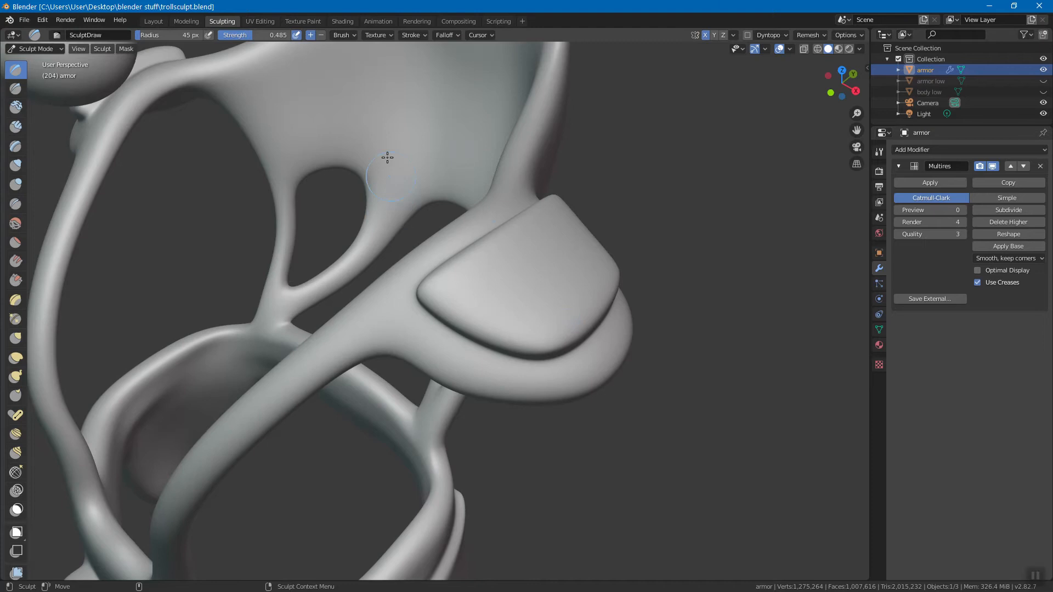
Set the brush falloff curve preset to Constant
{"action": "left_click", "coordinate": [442, 36]}
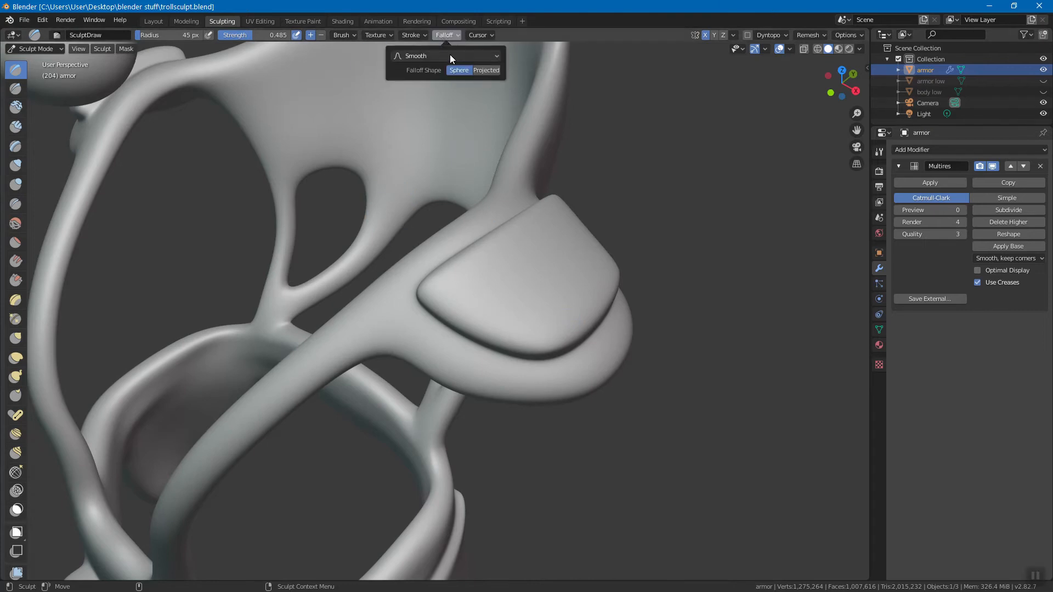
{"action": "left_click", "coordinate": [450, 55]}
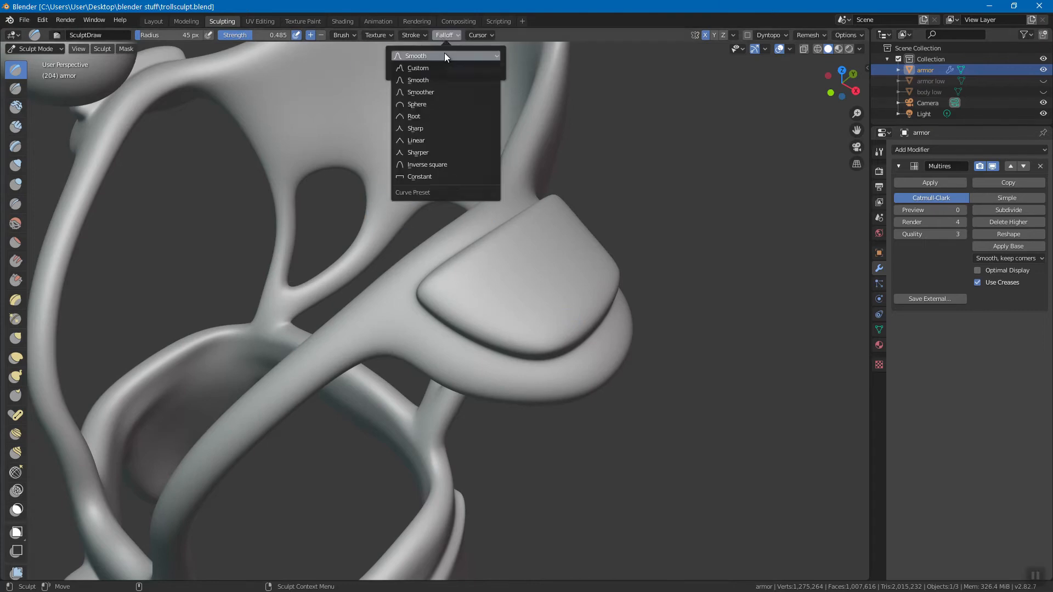
{"action": "left_click", "coordinate": [432, 178]}
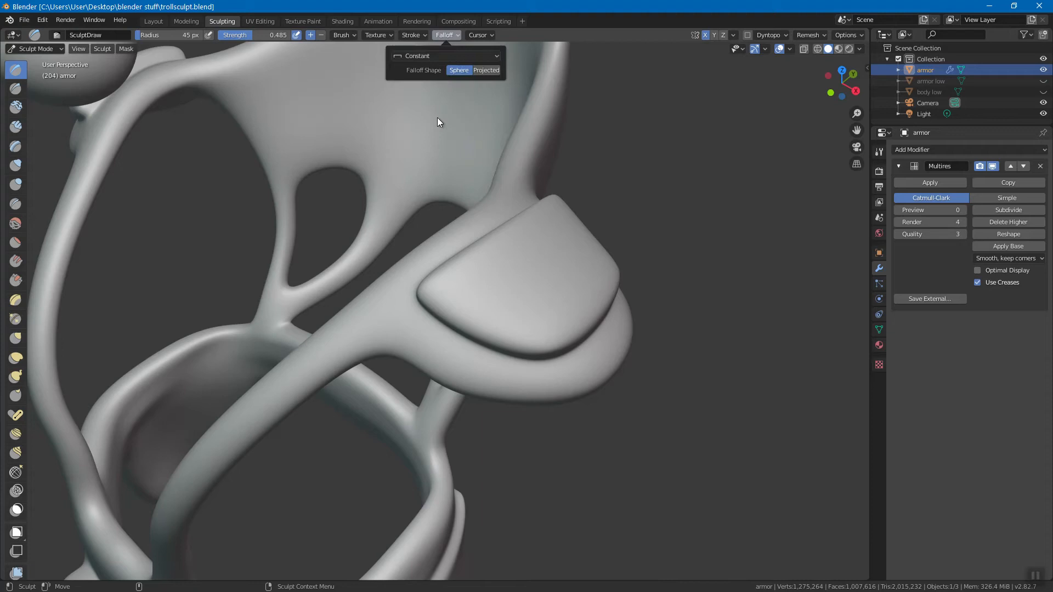
{"action": "left_click", "coordinate": [458, 55]}
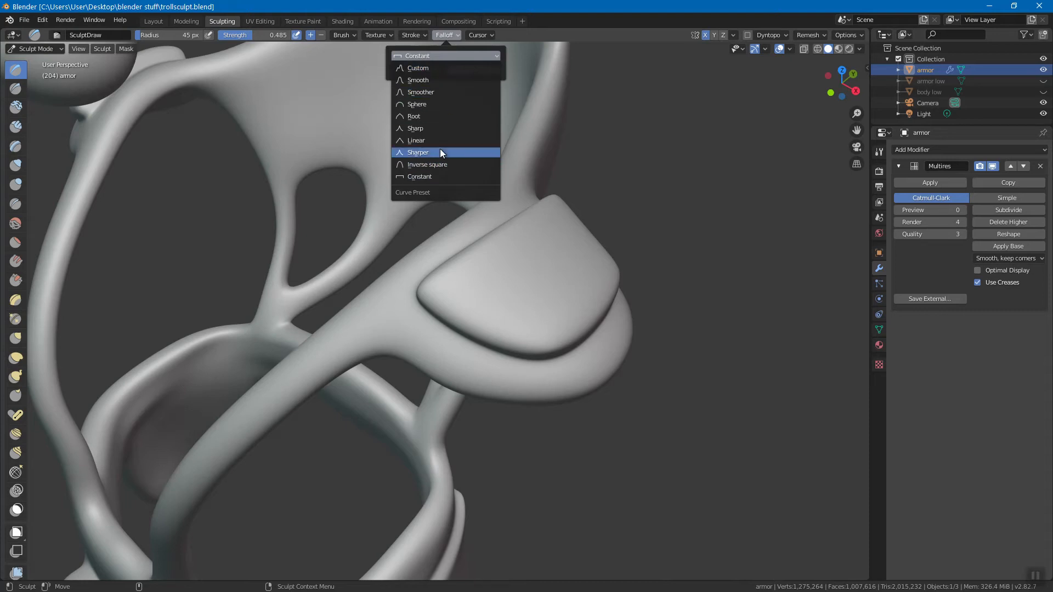
{"action": "left_click", "coordinate": [433, 176]}
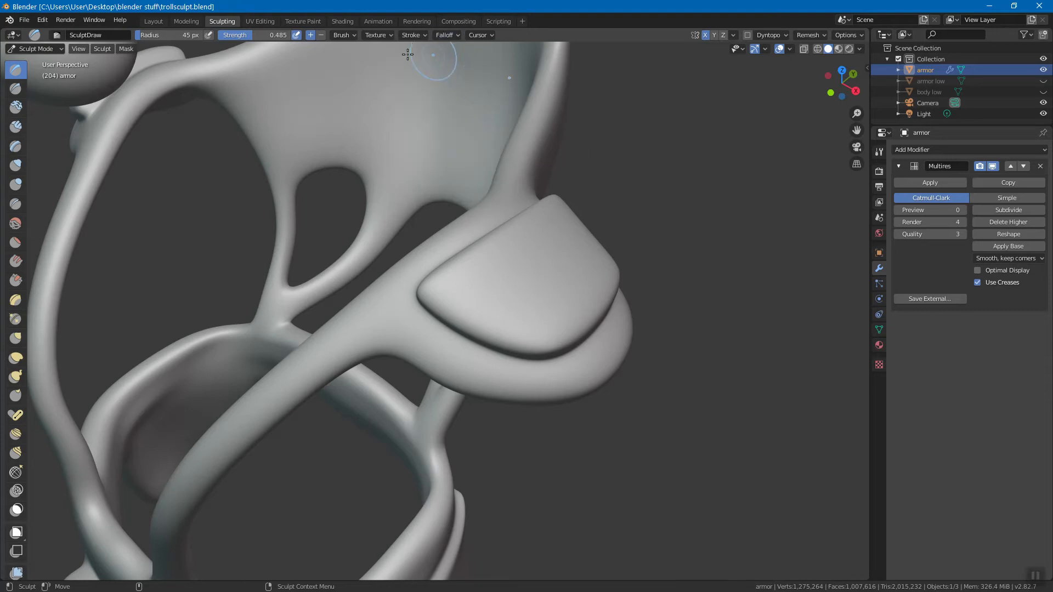
Set the brush strength to 0.7
{"action": "left_click", "coordinate": [258, 34]}
{"action": "left_click_drag", "start_coordinate": [264, 35], "coordinate": [217, 33]}
{"action": "key", "text": "BackSpace"}
{"action": "type", "text": ".7"}
{"action": "key", "text": "Return"}
Reduce the brush radius to 25 px, try stamping one rivet on the shoulder plate, and undo it
{"action": "key", "text": "bracketleft"}
{"action": "key", "text": "bracketleft"}
{"action": "key", "text": "bracketleft"}
{"action": "key", "text": "bracketleft"}
{"action": "key", "text": "bracketleft"}
{"action": "mouse_move", "coordinate": [468, 282]}
{"action": "left_mouse_down"}
{"action": "mouse_move", "coordinate": [456, 289]}
{"action": "mouse_move", "coordinate": [469, 289]}
{"action": "left_mouse_up"}
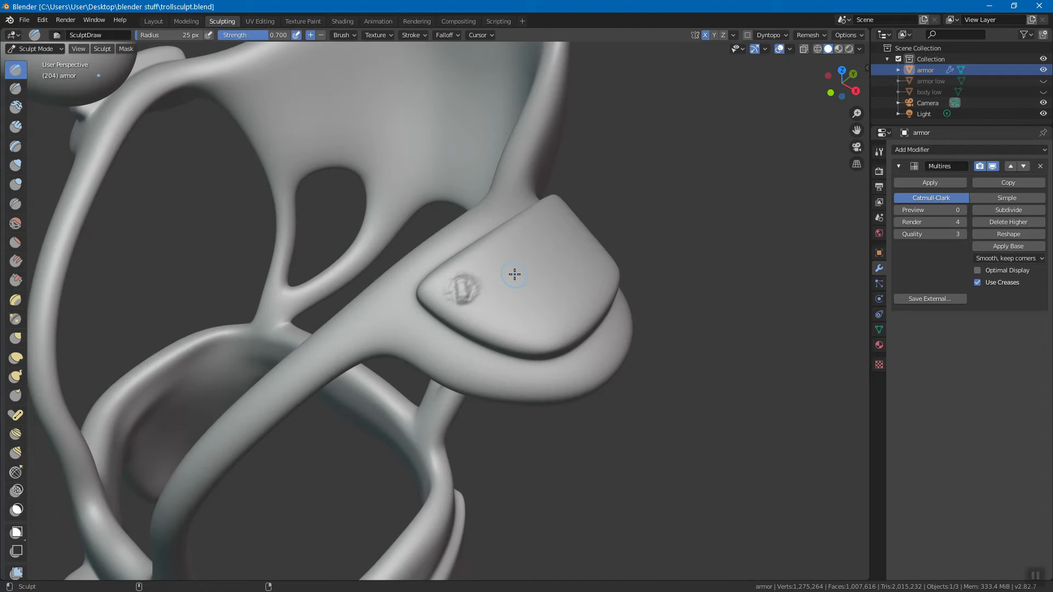
{"action": "key", "text": "ctrl+z"}
Remove Texture.001 from the brush again and set the stroke method to Drag Dot
{"action": "left_click", "coordinate": [378, 35]}
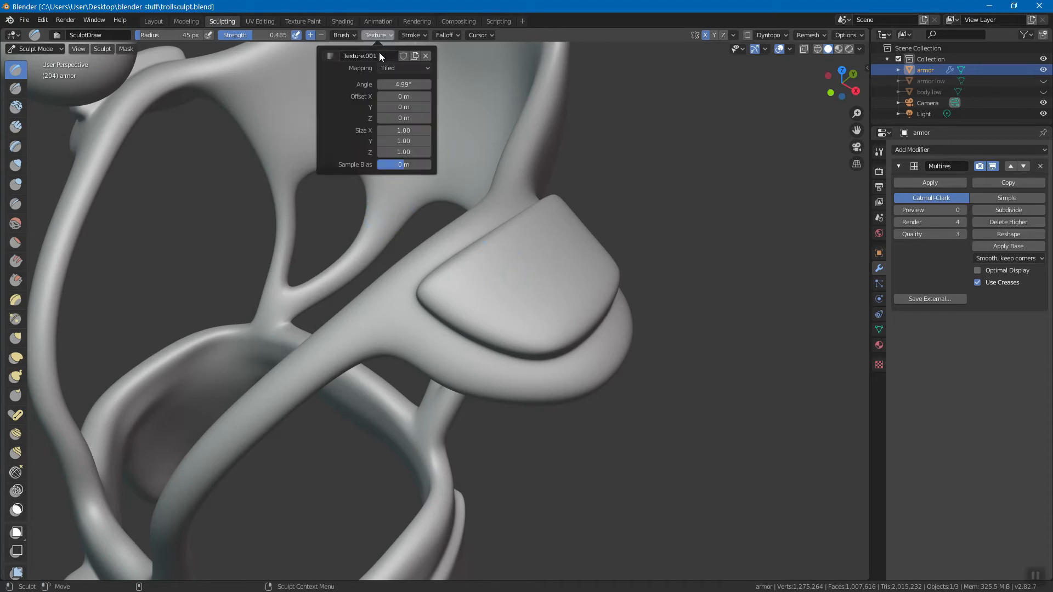
{"action": "left_click", "coordinate": [426, 56]}
{"action": "left_click", "coordinate": [418, 35]}
{"action": "left_click", "coordinate": [429, 57]}
{"action": "left_click", "coordinate": [434, 74]}
Set the brush falloff curve preset to Constant, try stamping rivets on the shoulder plate, and undo them
{"action": "mouse_move", "coordinate": [450, 35]}
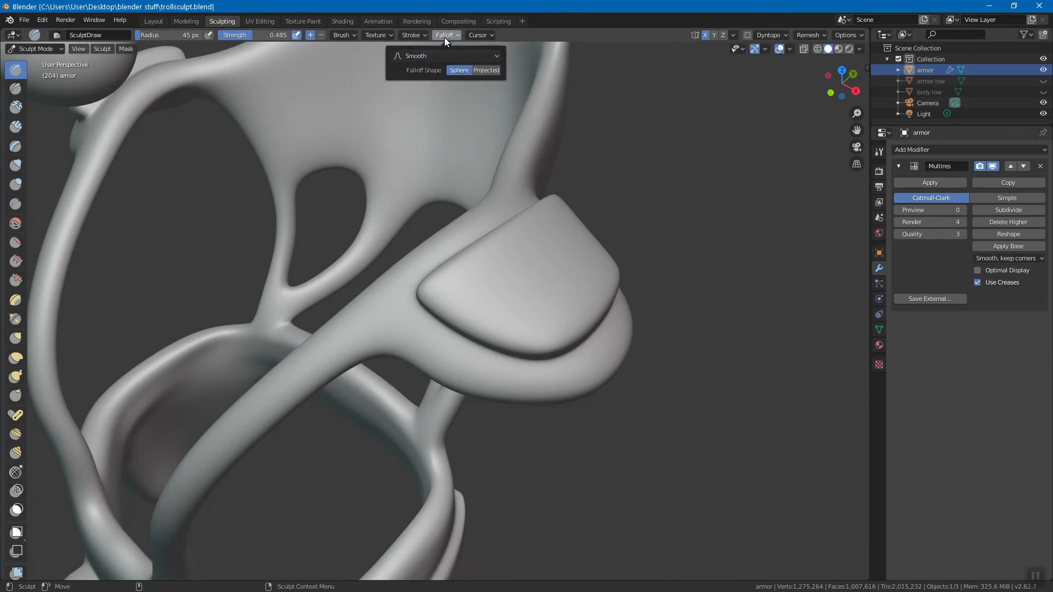
{"action": "left_click", "coordinate": [447, 55]}
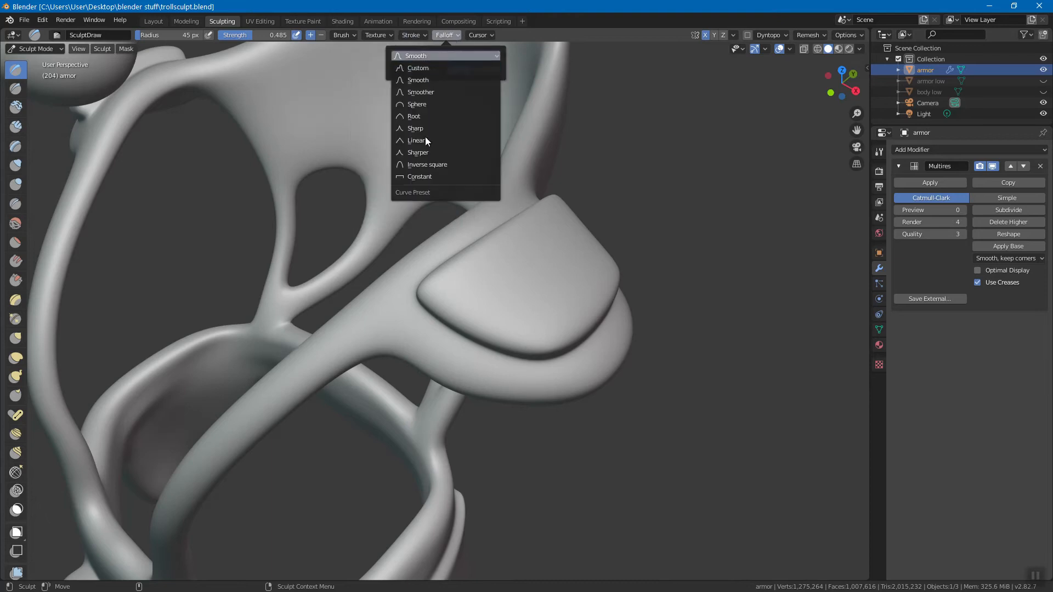
{"action": "left_click", "coordinate": [423, 182]}
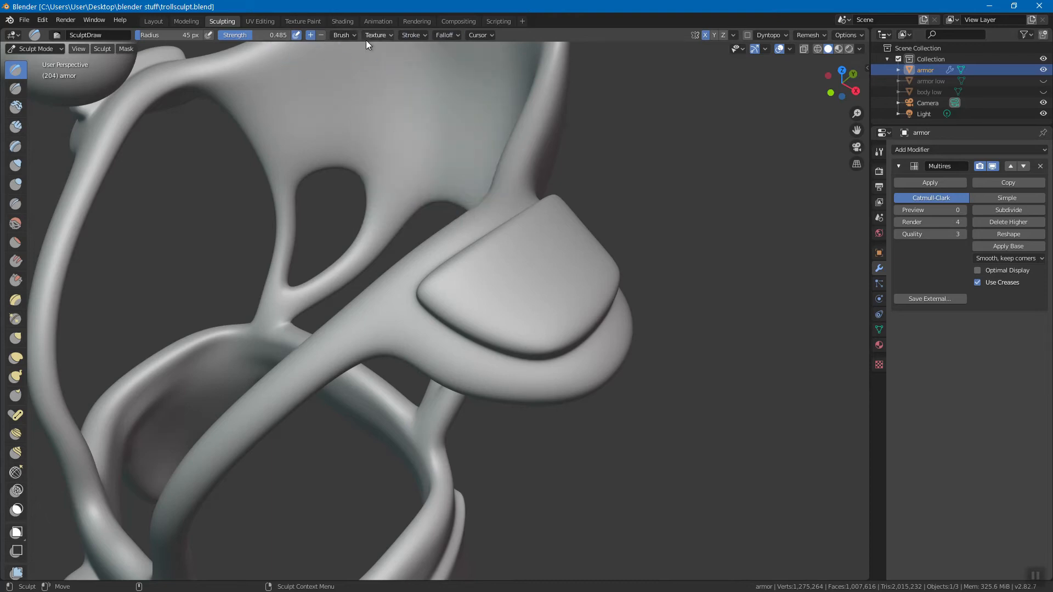
{"action": "left_click_drag", "start_coordinate": [472, 285], "coordinate": [468, 286]}
{"action": "left_click_drag", "start_coordinate": [513, 315], "coordinate": [526, 315]}
{"action": "key", "text": "ctrl+z"}
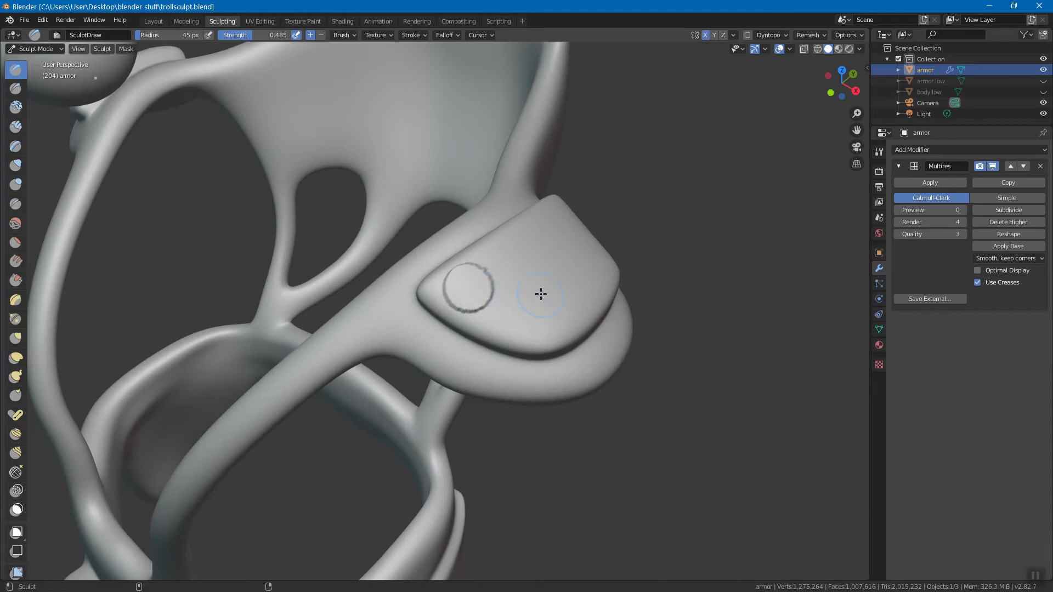
{"action": "key", "text": "ctrl+z"}
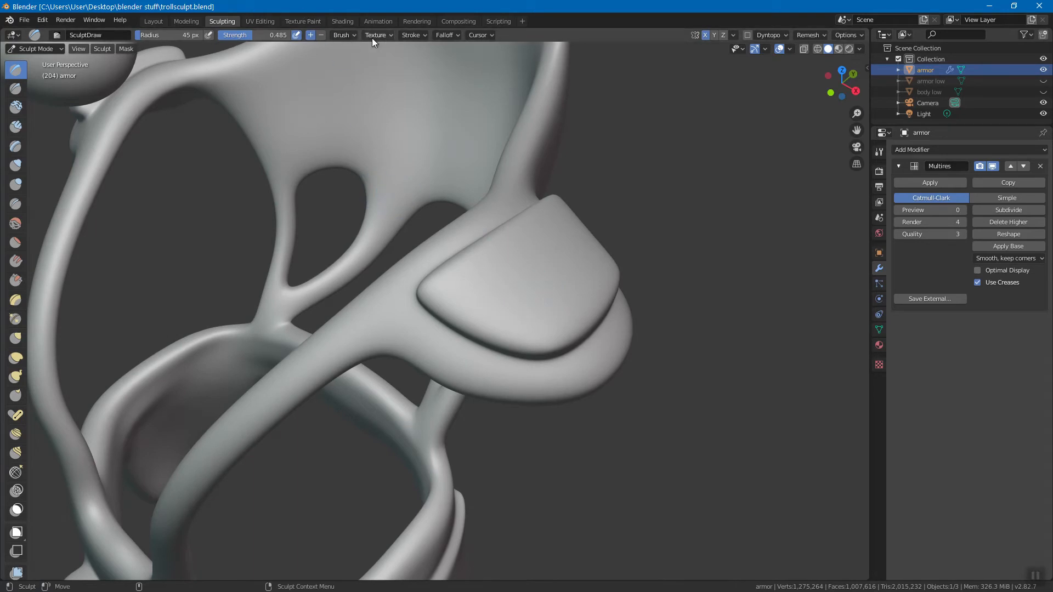
Reduce the brush radius to 32 px, try stamping a rivet on the shoulder plate, and undo it
{"action": "key", "text": "bracketleft"}
{"action": "key", "text": "bracketleft"}
{"action": "key", "text": "bracketleft"}
{"action": "left_click_drag", "start_coordinate": [460, 290], "coordinate": [475, 284]}
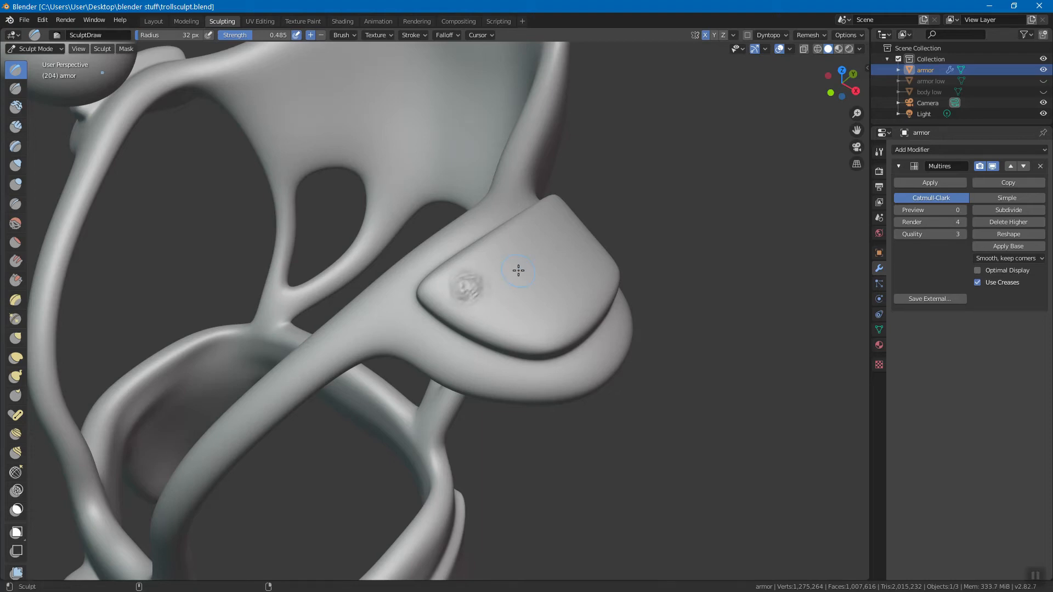
{"action": "key", "text": "ctrl+z"}
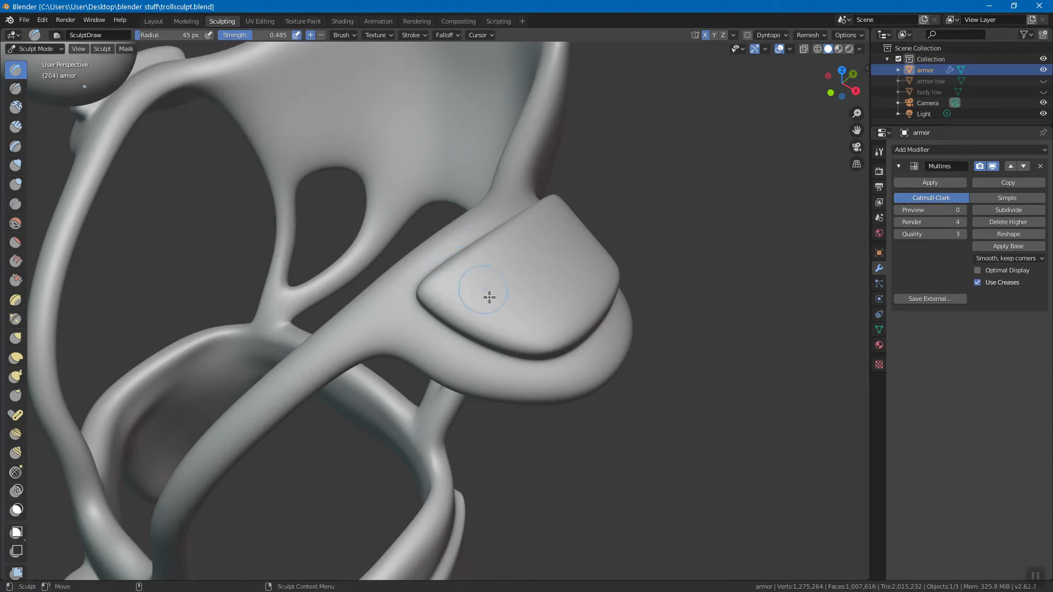
Reduce the brush radius to 28 px and remove Texture.001 from the brush
{"action": "key", "text": "bracketleft"}
{"action": "key", "text": "bracketleft"}
{"action": "key", "text": "bracketleft"}
{"action": "key", "text": "bracketleft"}
{"action": "left_click", "coordinate": [378, 36]}
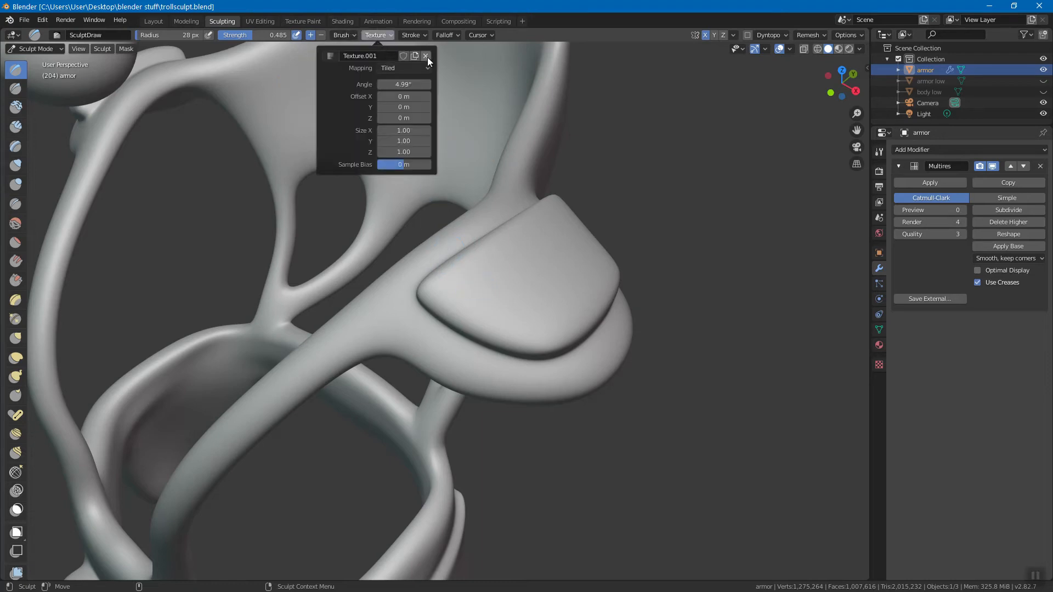
Set the brush stroke method to Drag Dot and the falloff curve preset to Constant
{"action": "left_click", "coordinate": [423, 34]}
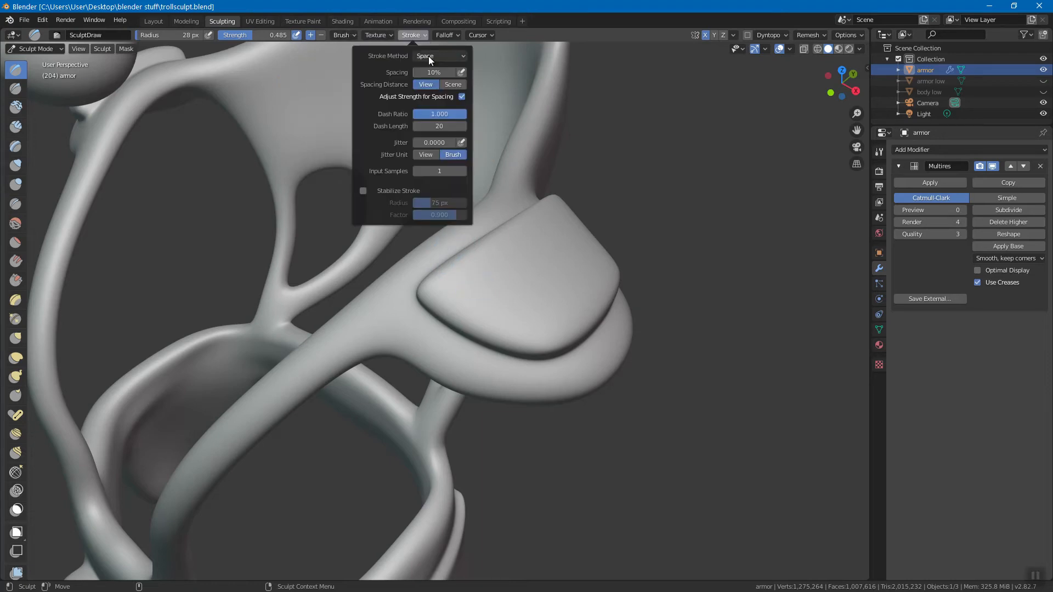
{"action": "left_click", "coordinate": [429, 56]}
{"action": "left_click", "coordinate": [431, 78]}
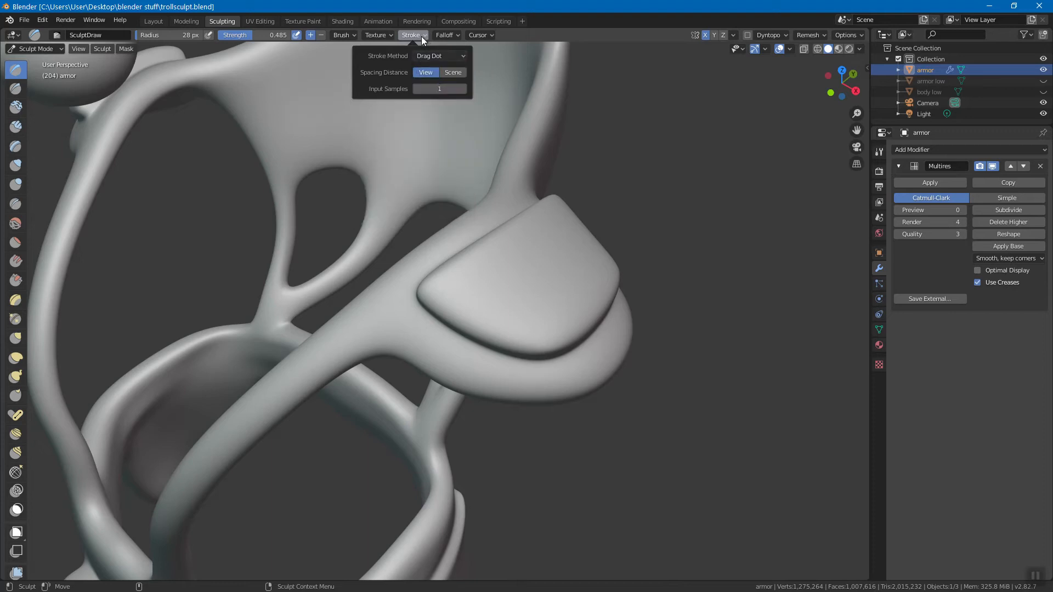
{"action": "left_click", "coordinate": [445, 37]}
{"action": "left_click", "coordinate": [444, 35]}
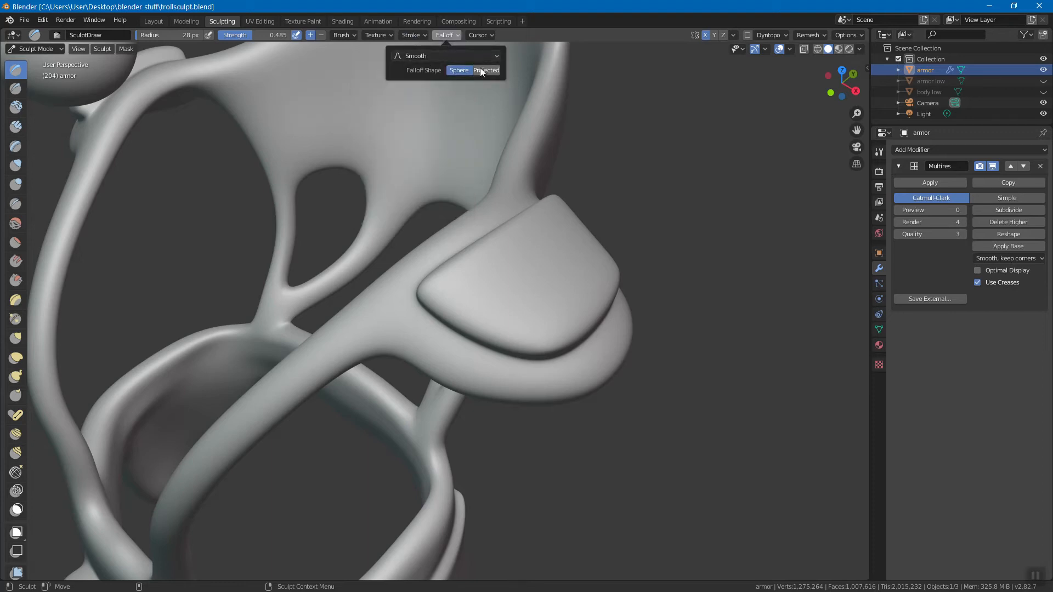
{"action": "left_click", "coordinate": [462, 56]}
{"action": "left_click", "coordinate": [433, 174]}
Stamp seven flat rivets along the curved edge of the upper shoulder plate
{"action": "left_click", "coordinate": [454, 289]}
{"action": "left_click", "coordinate": [493, 313]}
{"action": "left_click", "coordinate": [538, 328]}
{"action": "left_click", "coordinate": [577, 333]}
{"action": "middle_click_drag", "start_coordinate": [578, 333], "coordinate": [415, 306]}
{"action": "left_click", "coordinate": [370, 270]}
{"action": "middle_click_drag", "start_coordinate": [406, 254], "coordinate": [351, 310]}
{"action": "left_click", "coordinate": [334, 326]}
{"action": "left_click", "coordinate": [362, 287]}
{"action": "middle_click_drag", "start_coordinate": [383, 309], "coordinate": [492, 207]}
Change the brush falloff curve preset to Sphere
{"action": "left_click", "coordinate": [445, 35]}
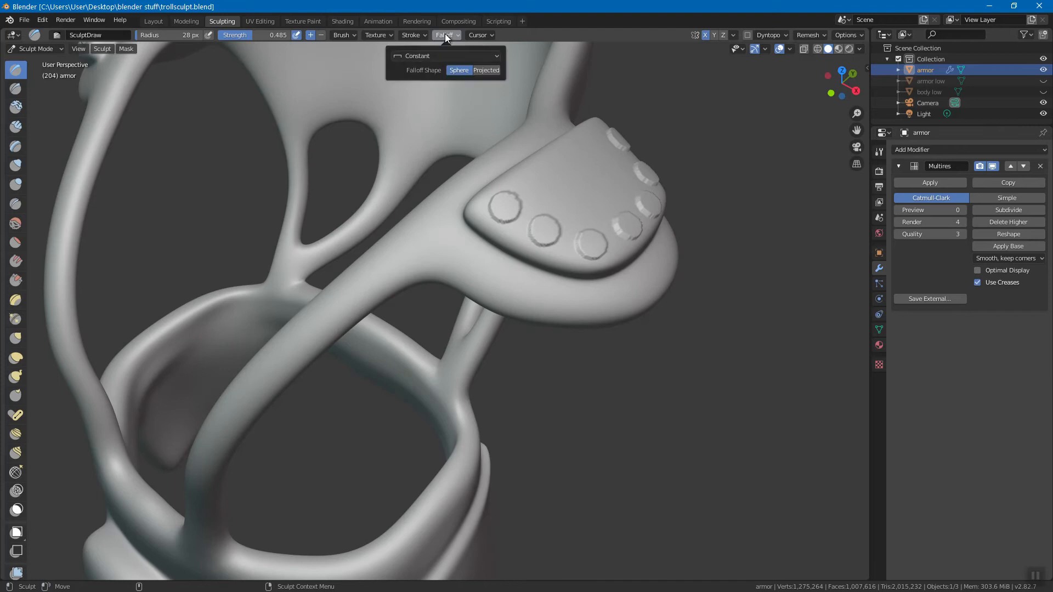
{"action": "left_click", "coordinate": [444, 56]}
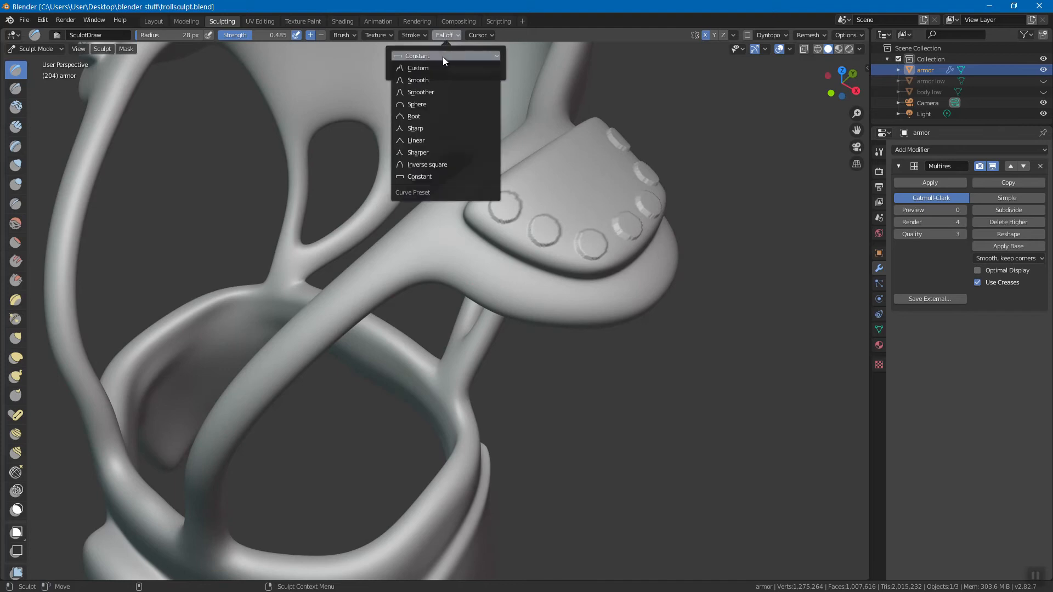
{"action": "left_click", "coordinate": [429, 104]}
Stamp a row of evenly spaced domed rivets along the rim of the lower shoulder plate, from front to back
{"action": "middle_click_drag", "start_coordinate": [458, 289], "coordinate": [482, 216]}
{"action": "left_click", "coordinate": [483, 211]}
{"action": "left_click", "coordinate": [523, 222]}
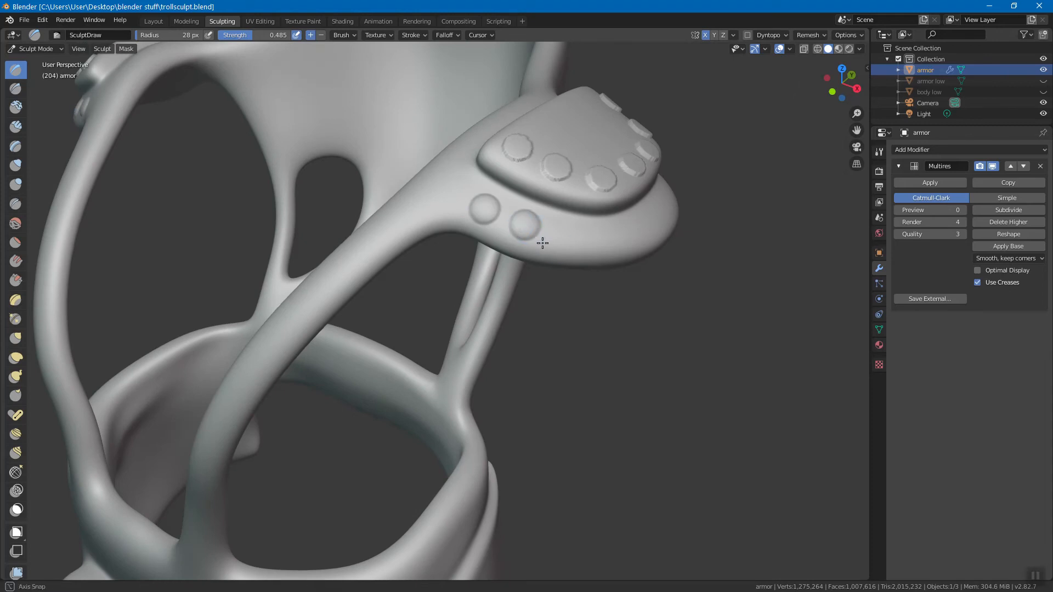
{"action": "middle_click_drag", "start_coordinate": [542, 243], "coordinate": [477, 216]}
{"action": "left_click", "coordinate": [479, 224]}
{"action": "left_click", "coordinate": [525, 237]}
{"action": "middle_click_drag", "start_coordinate": [530, 240], "coordinate": [434, 258]}
{"action": "left_click", "coordinate": [503, 245]}
{"action": "left_click", "coordinate": [420, 275]}
{"action": "left_click_drag", "start_coordinate": [449, 275], "coordinate": [468, 268]}
{"action": "middle_click_drag", "start_coordinate": [469, 267], "coordinate": [393, 256]}
{"action": "left_click", "coordinate": [352, 261]}
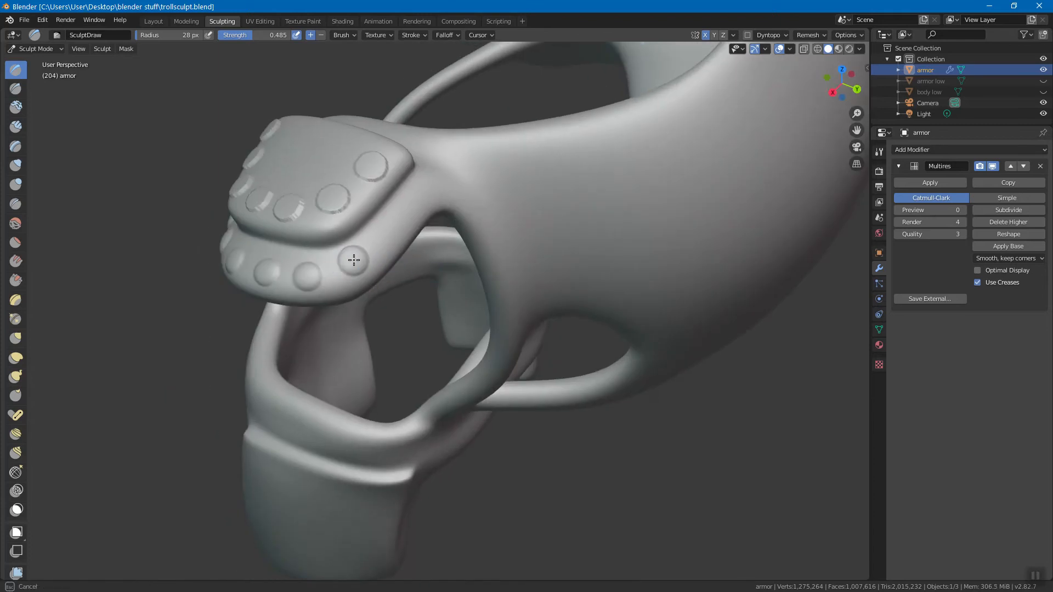
{"action": "left_click", "coordinate": [389, 232]}
{"action": "left_click", "coordinate": [423, 198]}
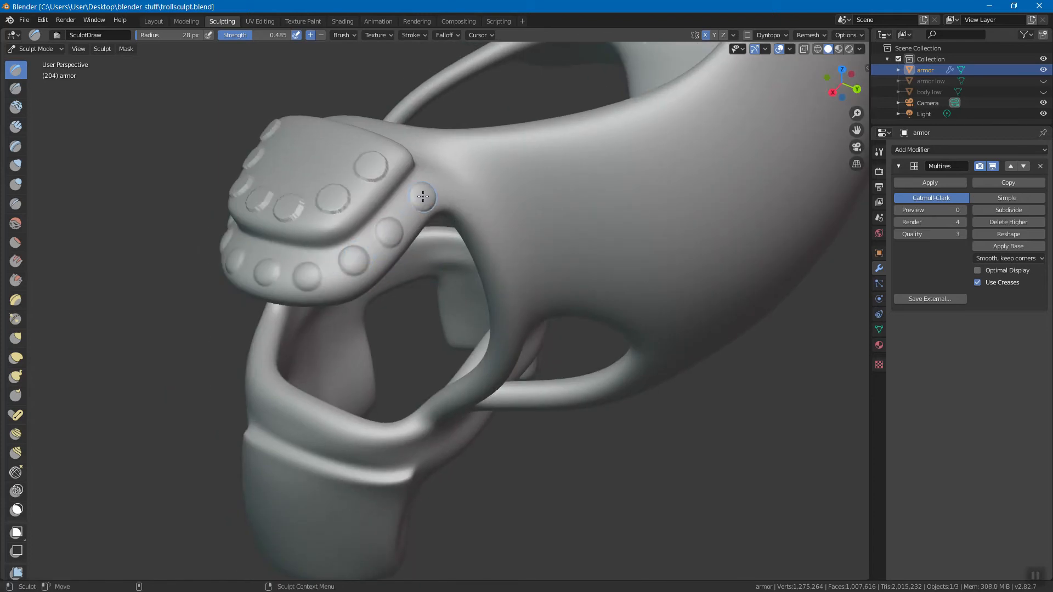
Try the Anchored stroke method with three stamps of increasing size behind the shoulder plate, and undo them
{"action": "left_click", "coordinate": [422, 35]}
{"action": "left_click", "coordinate": [432, 56]}
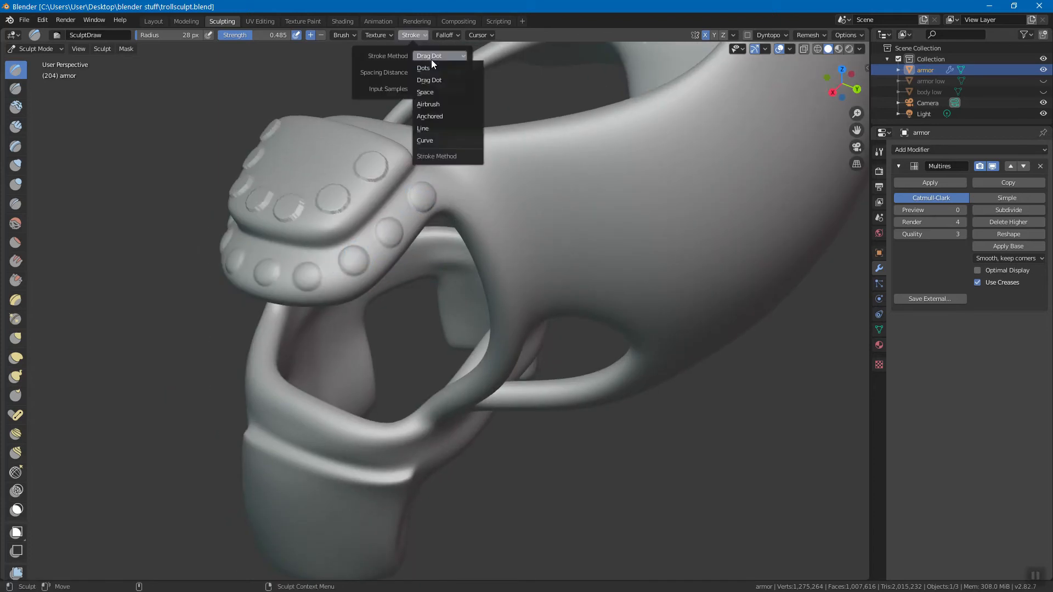
{"action": "left_click", "coordinate": [442, 116]}
{"action": "mouse_move", "coordinate": [473, 174]}
{"action": "left_mouse_down"}
{"action": "mouse_move", "coordinate": [509, 172]}
{"action": "mouse_move", "coordinate": [482, 170]}
{"action": "mouse_move", "coordinate": [479, 136]}
{"action": "mouse_move", "coordinate": [497, 173]}
{"action": "mouse_move", "coordinate": [488, 163]}
{"action": "mouse_move", "coordinate": [454, 169]}
{"action": "left_mouse_up"}
{"action": "left_click_drag", "start_coordinate": [521, 209], "coordinate": [563, 188]}
{"action": "mouse_move", "coordinate": [631, 237]}
{"action": "left_mouse_down"}
{"action": "mouse_move", "coordinate": [658, 242]}
{"action": "mouse_move", "coordinate": [670, 208]}
{"action": "left_mouse_up"}
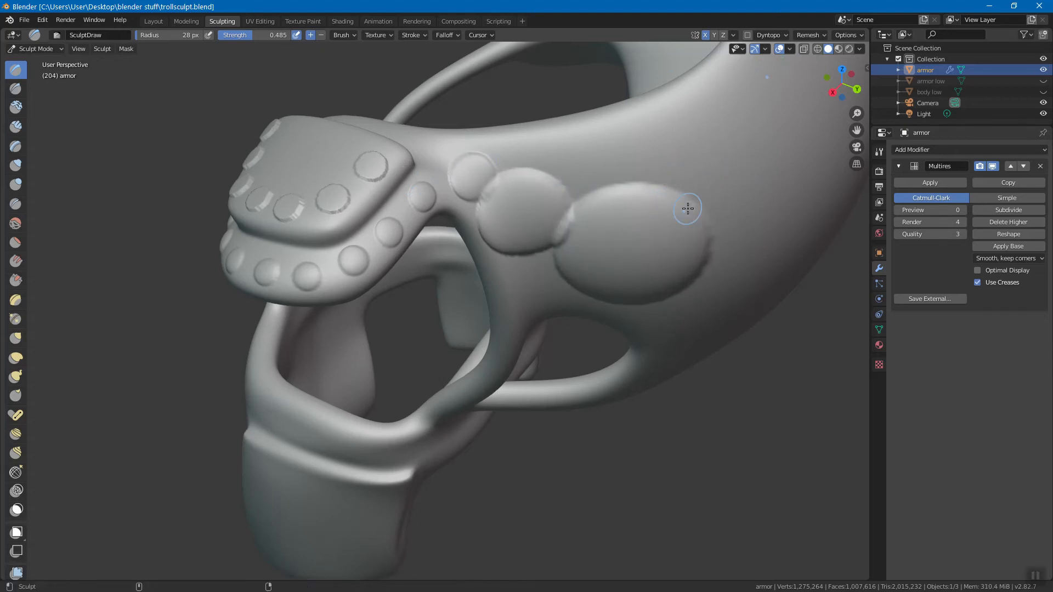
{"action": "key", "text": "ctrl+z"}
{"action": "key", "text": "ctrl+z"}
{"action": "key", "text": "ctrl+z"}
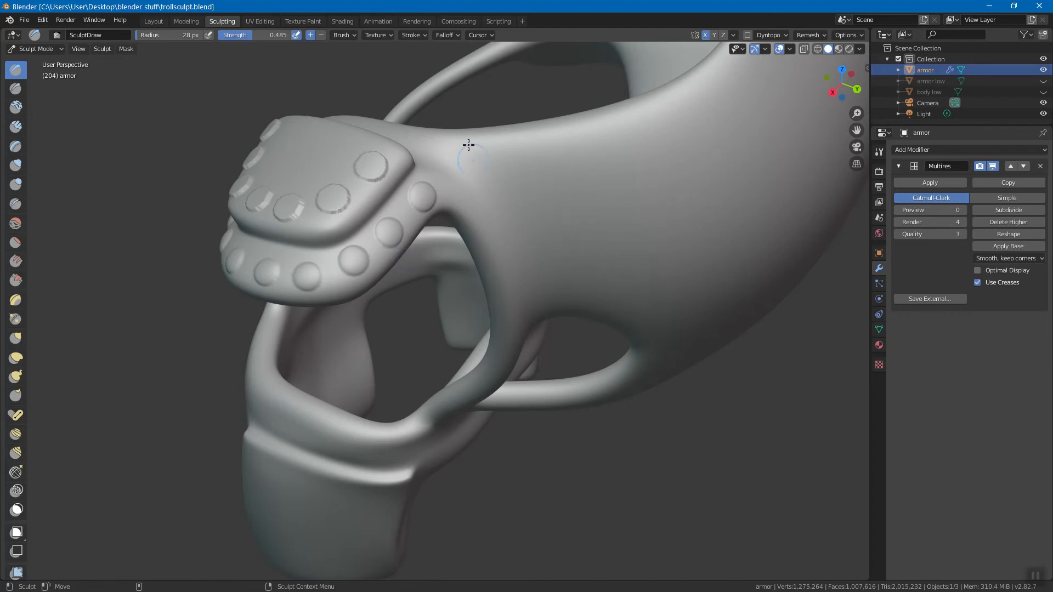
Set the brush stroke method back to Space and the falloff curve preset to Smooth
{"action": "left_click", "coordinate": [420, 35]}
{"action": "left_click", "coordinate": [435, 56]}
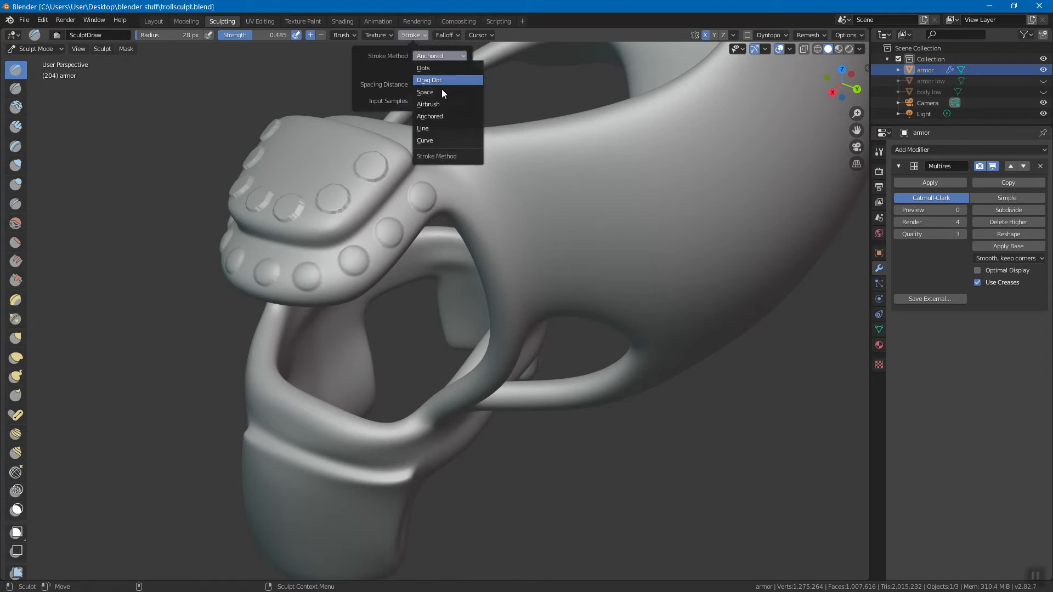
{"action": "left_click", "coordinate": [432, 92]}
{"action": "left_click", "coordinate": [442, 35]}
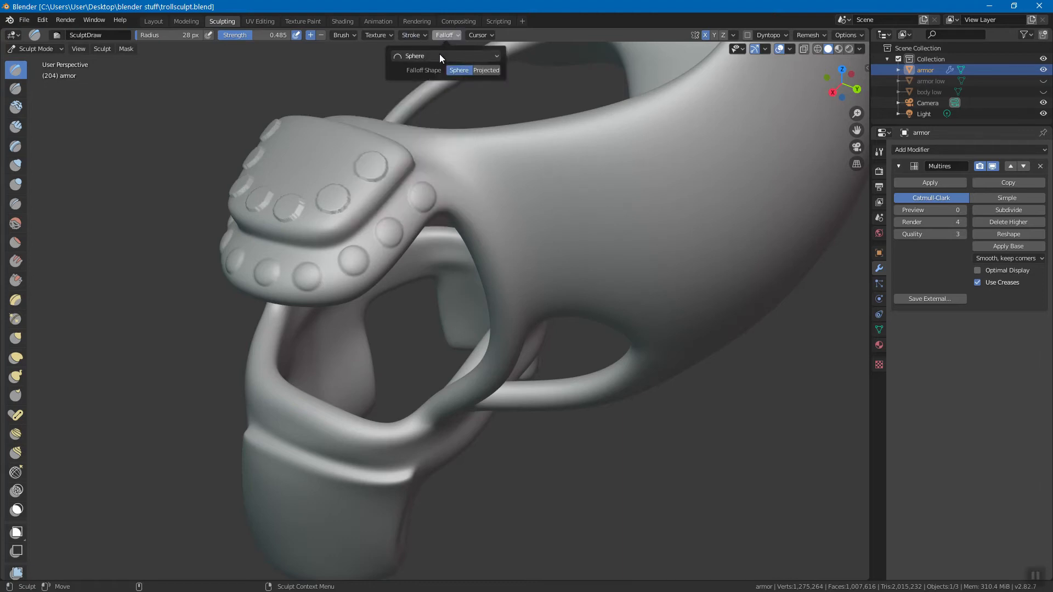
{"action": "left_click", "coordinate": [439, 56]}
{"action": "left_click", "coordinate": [429, 82]}
Check that the brush has no texture assigned and save the sculpt file
{"action": "mouse_move", "coordinate": [384, 38]}
{"action": "mouse_move", "coordinate": [451, 35]}
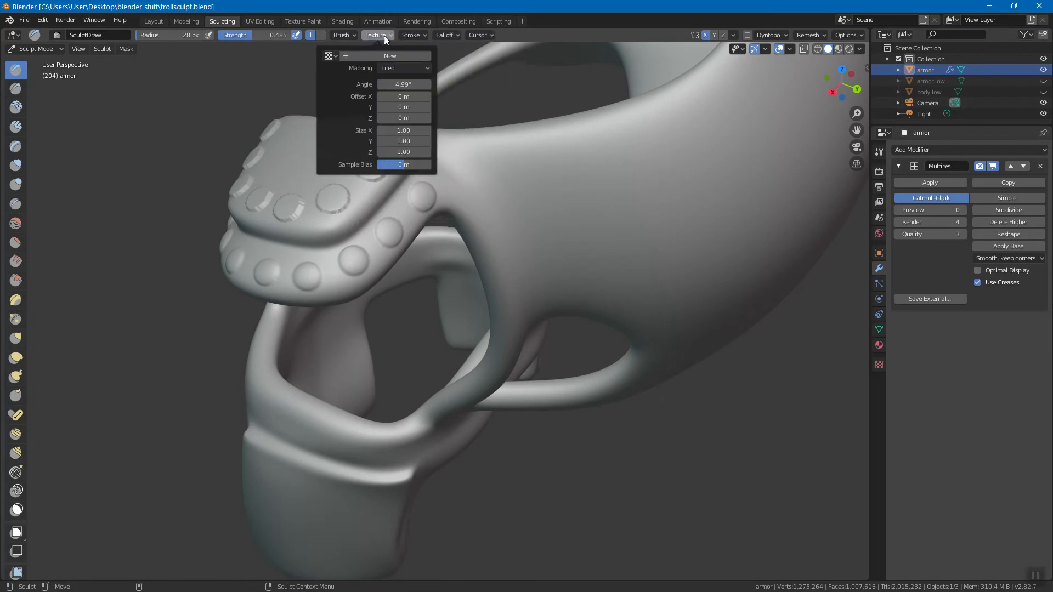
{"action": "mouse_move", "coordinate": [510, 286]}
{"action": "middle_mouse_down"}
{"action": "mouse_move", "coordinate": [582, 277]}
{"action": "mouse_move", "coordinate": [561, 242]}
{"action": "mouse_move", "coordinate": [536, 265]}
{"action": "middle_mouse_up"}
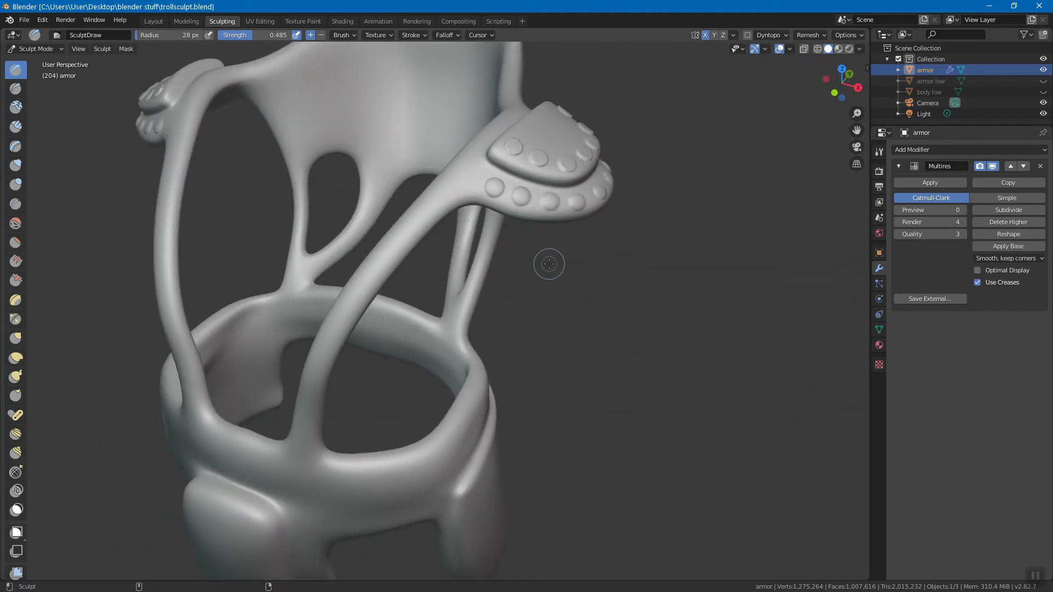
{"action": "key", "text": "ctrl+s"}
Examine the Draw brush's symmetry options and return to the armor's modifier settings
{"action": "left_click", "coordinate": [878, 151]}
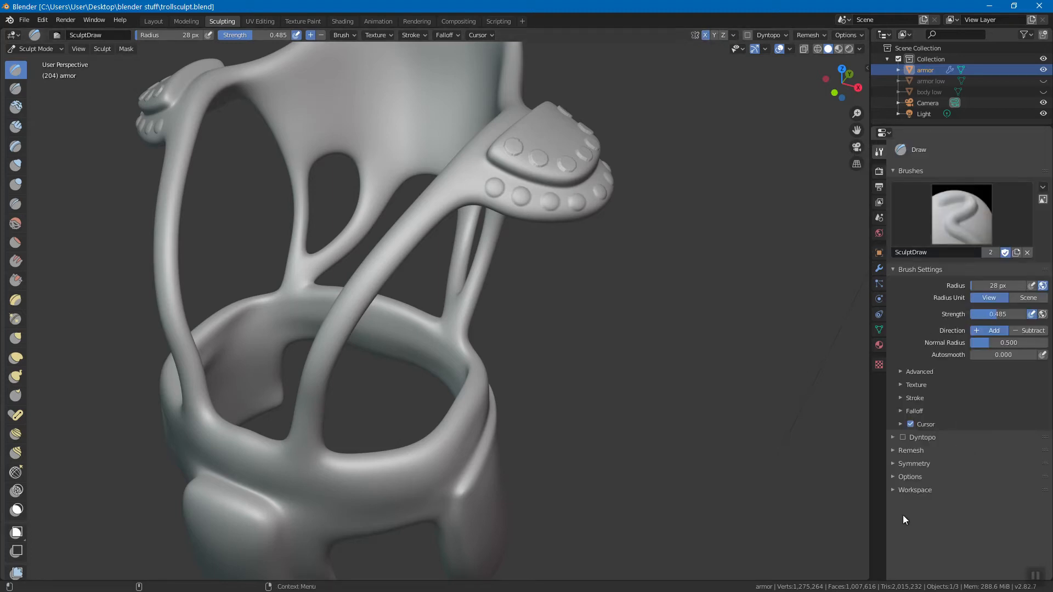
{"action": "left_click", "coordinate": [892, 465]}
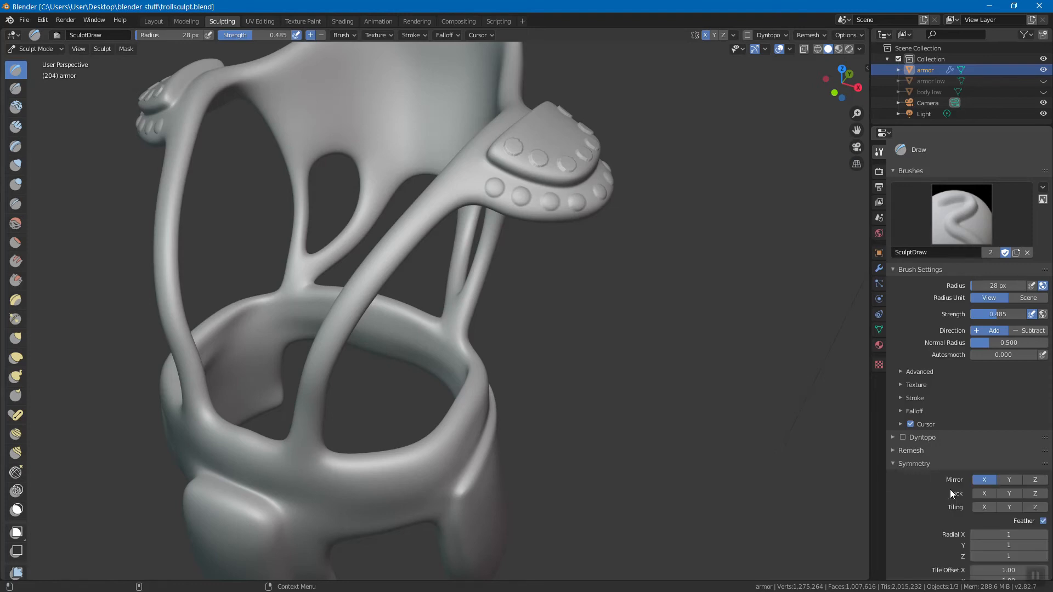
{"action": "left_click", "coordinate": [893, 464]}
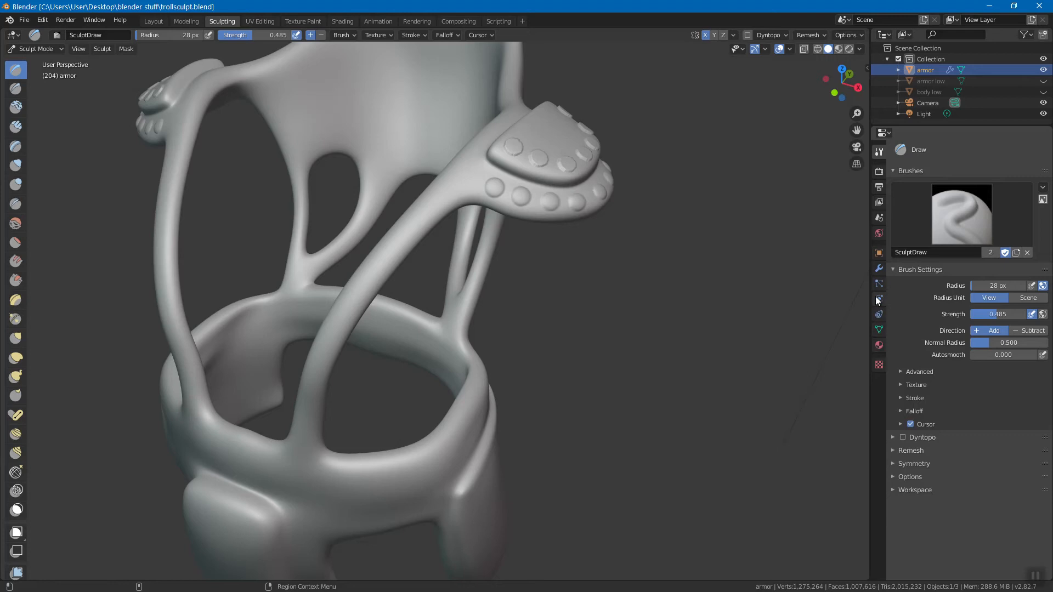
{"action": "left_click", "coordinate": [877, 270]}
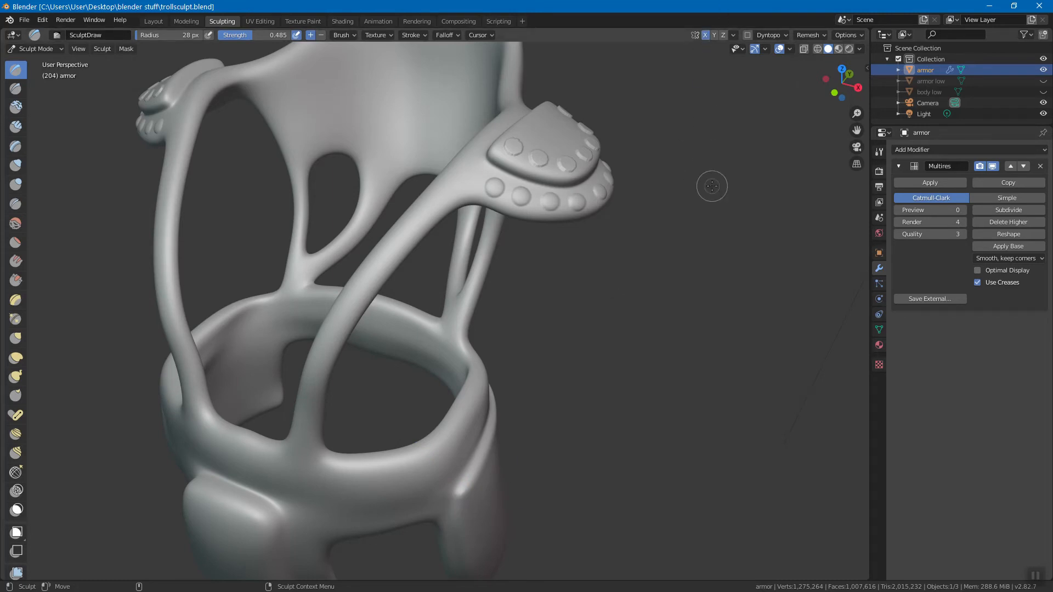
{"action": "left_click", "coordinate": [412, 35]}
{"action": "middle_click_drag", "start_coordinate": [535, 216], "coordinate": [524, 184]}
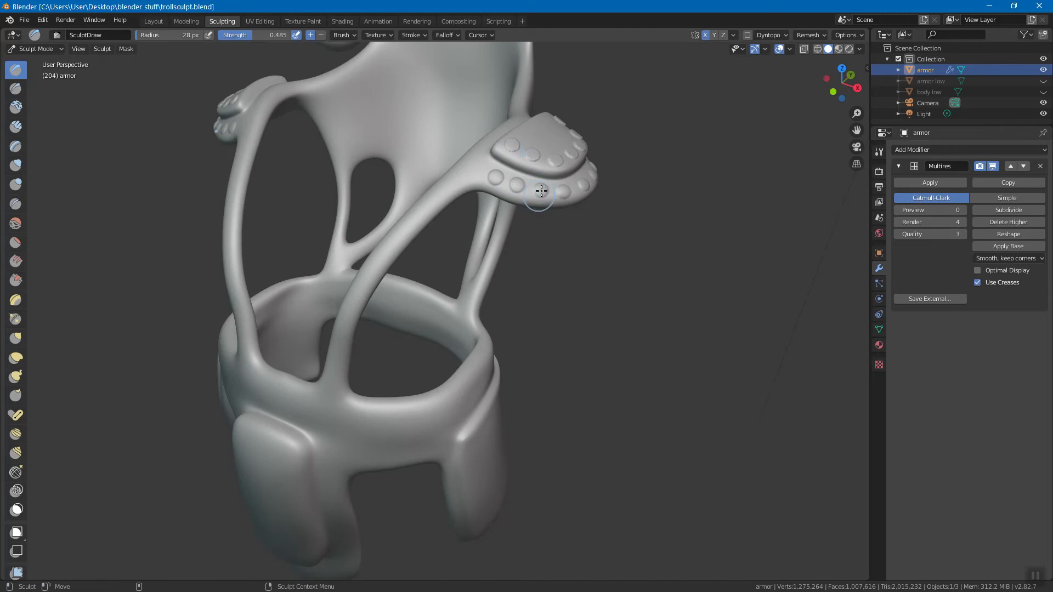
{"action": "mouse_move", "coordinate": [542, 270]}
{"action": "middle_mouse_down"}
{"action": "mouse_move", "coordinate": [548, 243]}
{"action": "mouse_move", "coordinate": [549, 259]}
{"action": "middle_mouse_up"}
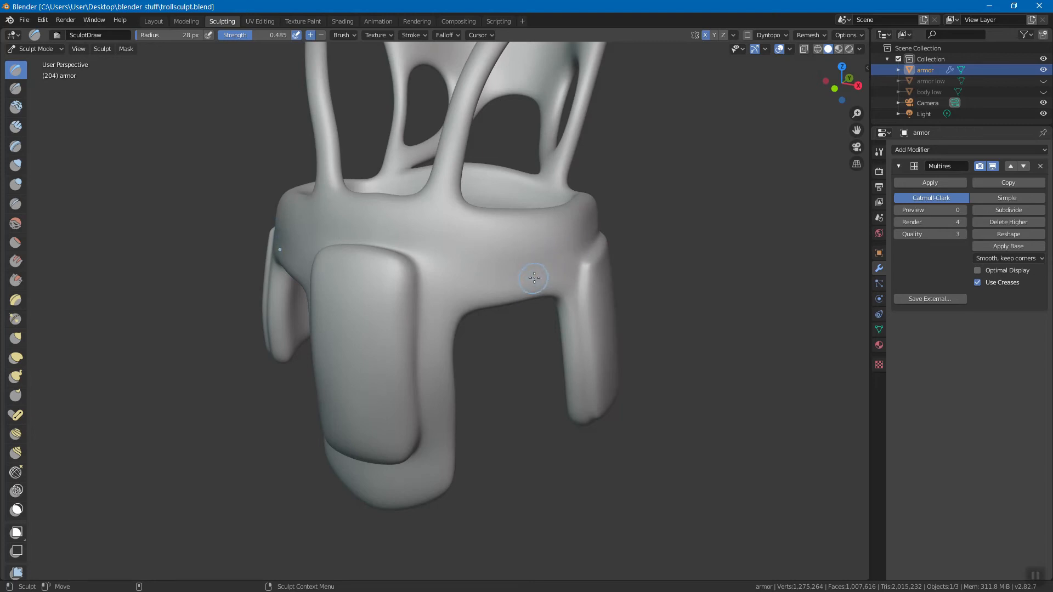
{"action": "middle_click_drag", "start_coordinate": [538, 275], "coordinate": [528, 277]}
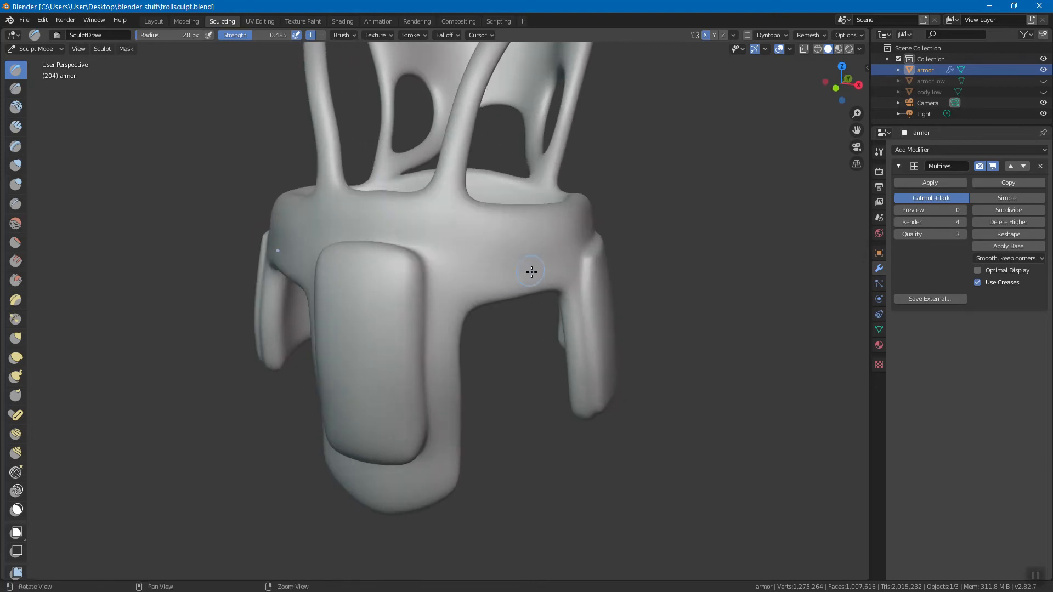
Switch the brush stroke method to Drag Dot and return it to Space
{"action": "left_click", "coordinate": [415, 35]}
{"action": "left_click", "coordinate": [437, 57]}
{"action": "left_click", "coordinate": [433, 53]}
{"action": "left_click", "coordinate": [433, 55]}
{"action": "left_click", "coordinate": [443, 98]}
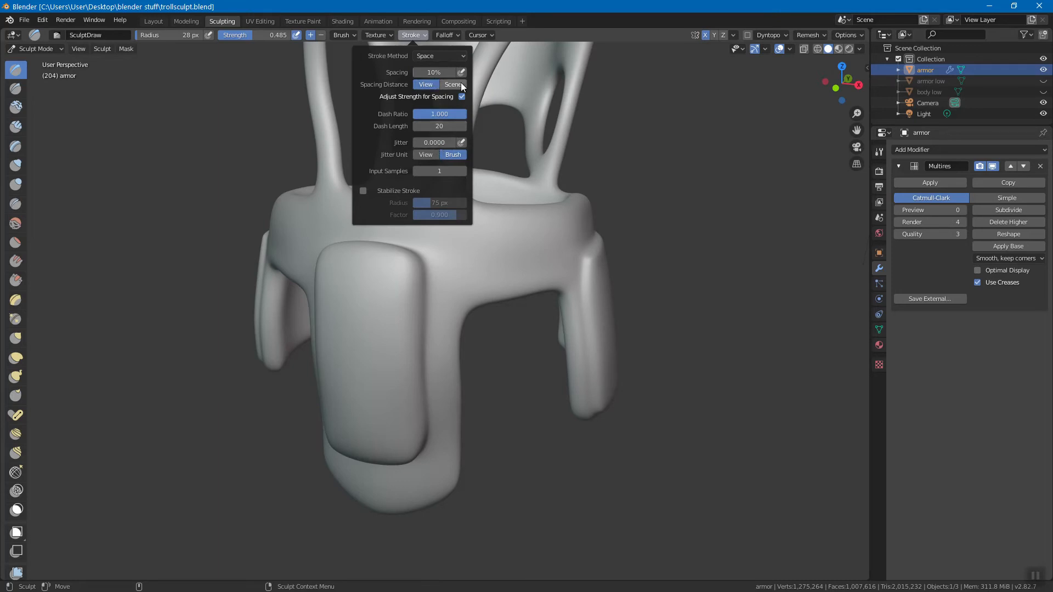
{"action": "left_click", "coordinate": [447, 58]}
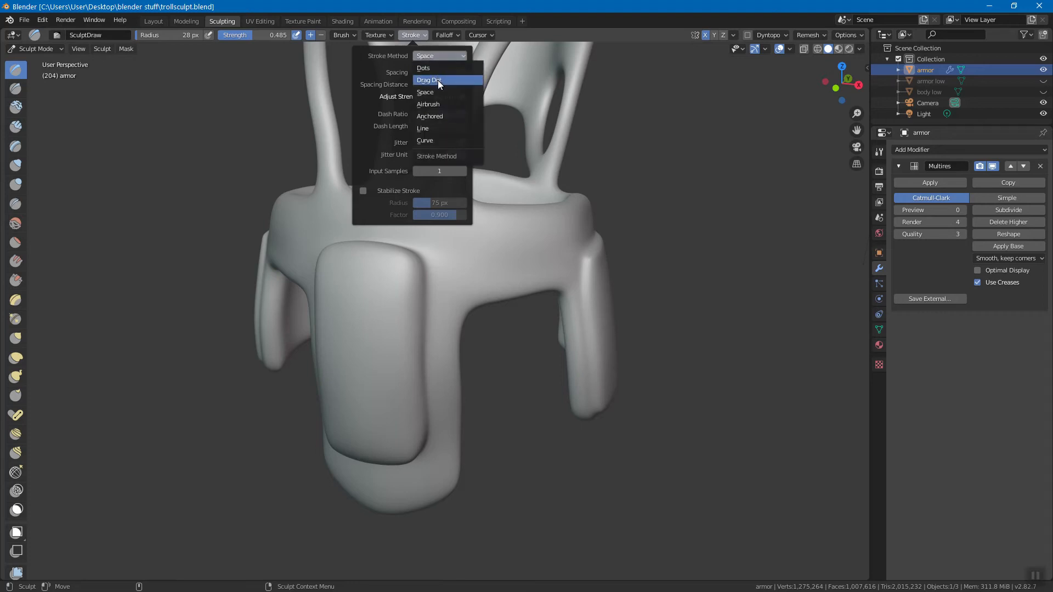
{"action": "left_click", "coordinate": [437, 78]}
{"action": "left_click", "coordinate": [438, 58]}
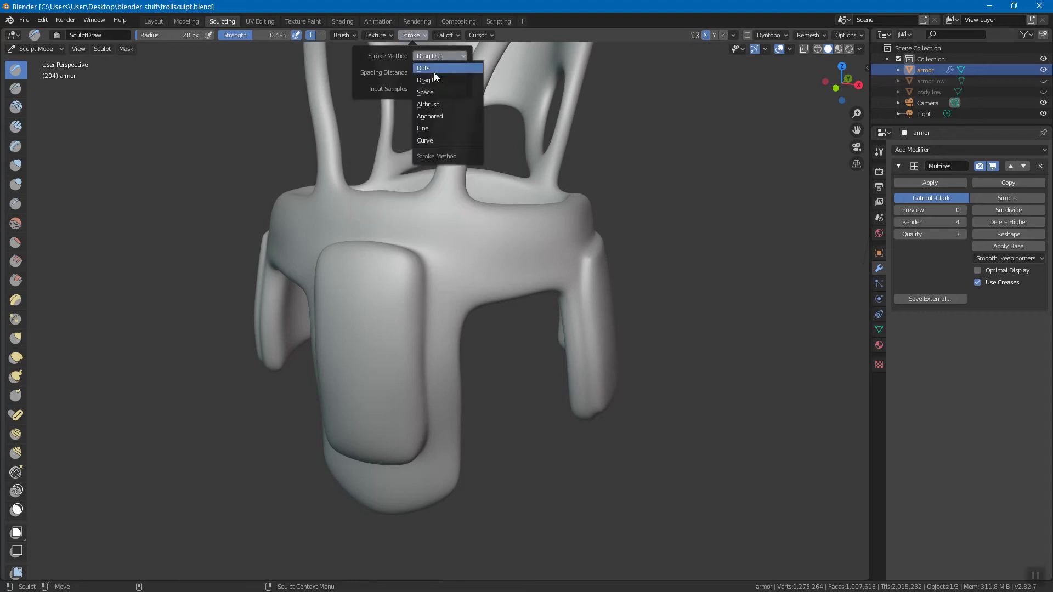
{"action": "left_click", "coordinate": [430, 92]}
{"action": "mouse_move", "coordinate": [447, 37]}
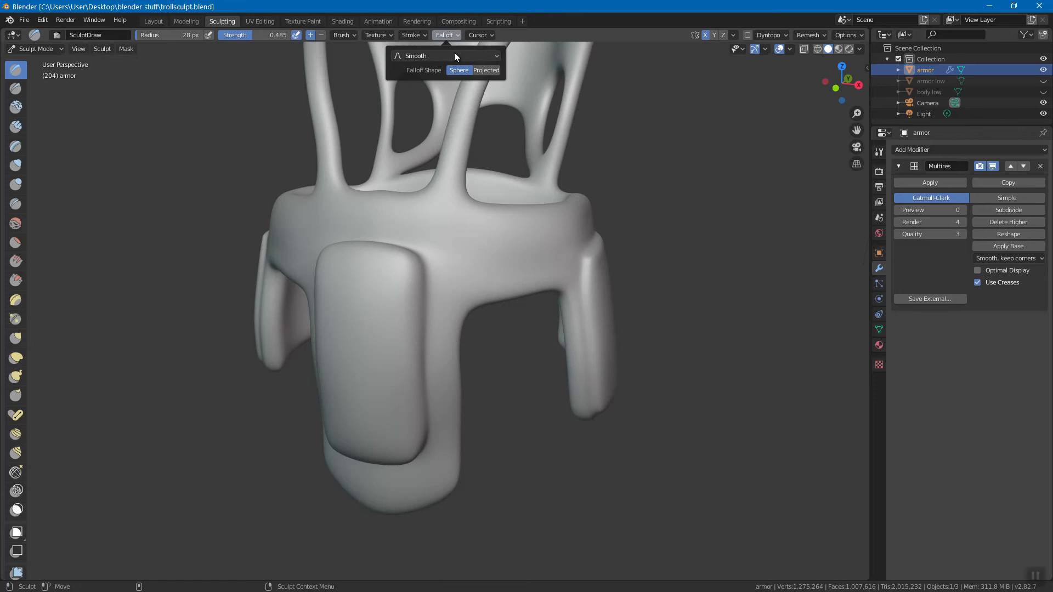
{"action": "mouse_move", "coordinate": [375, 35]}
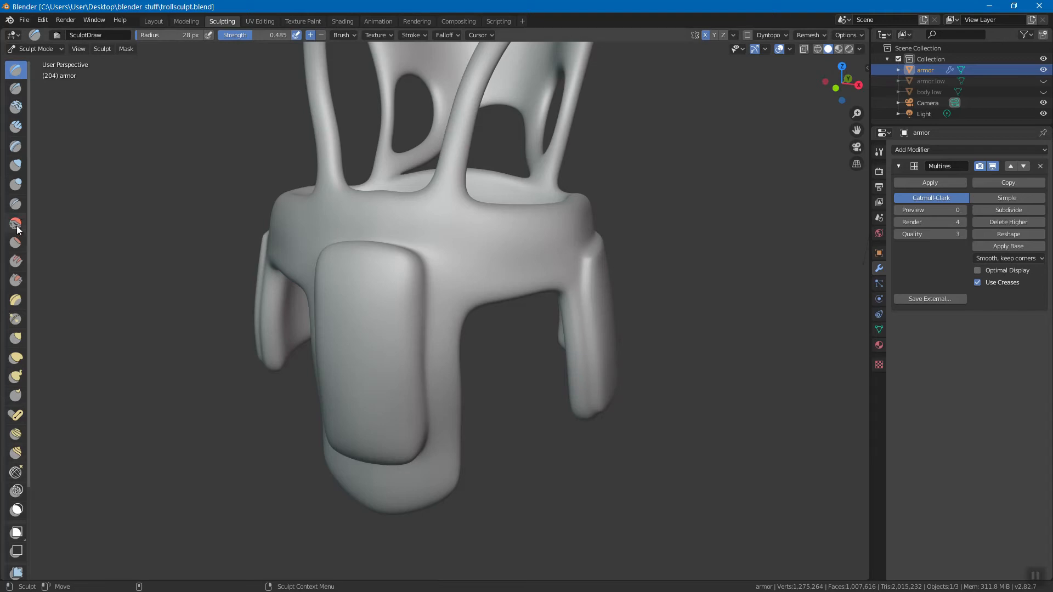
Paint five horizontal mask stripes, one below the other, across the armor's front hanging plate with the Mask brush
{"action": "left_click", "coordinate": [17, 511]}
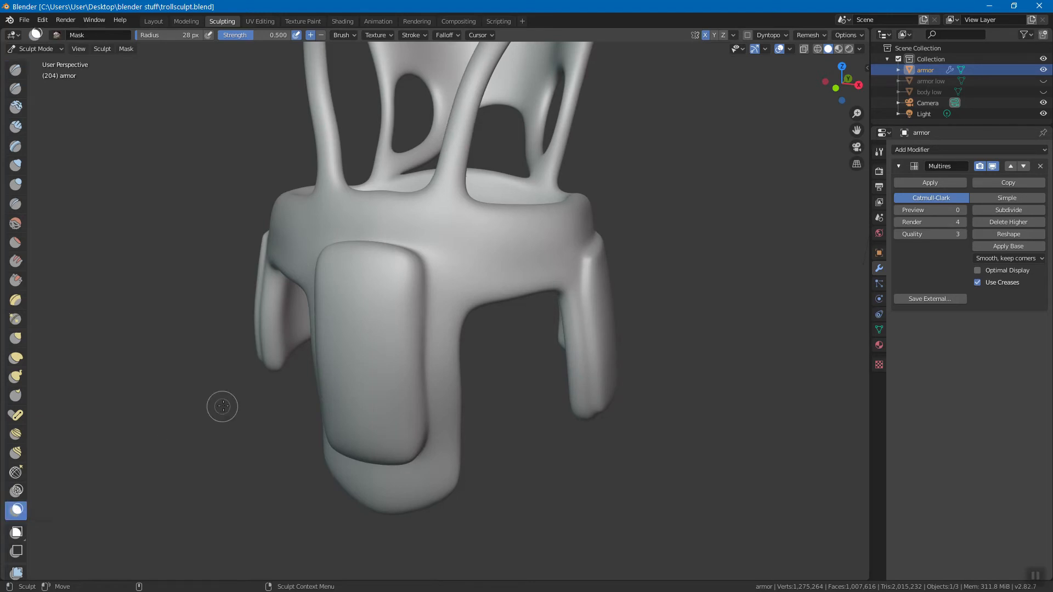
{"action": "middle_click_drag", "start_coordinate": [390, 278], "coordinate": [397, 275]}
{"action": "mouse_move", "coordinate": [378, 272]}
{"action": "left_mouse_down"}
{"action": "mouse_move", "coordinate": [395, 276]}
{"action": "mouse_move", "coordinate": [371, 268]}
{"action": "mouse_move", "coordinate": [384, 277]}
{"action": "left_mouse_up"}
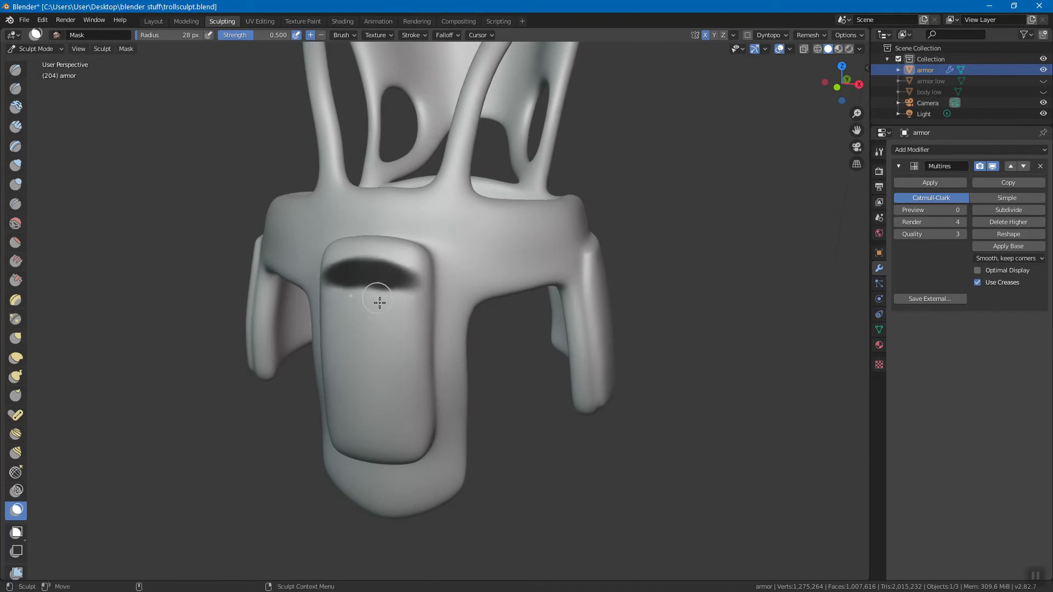
{"action": "middle_click_drag", "start_coordinate": [381, 294], "coordinate": [404, 306]}
{"action": "mouse_move", "coordinate": [404, 306]}
{"action": "left_mouse_down"}
{"action": "mouse_move", "coordinate": [361, 302]}
{"action": "mouse_move", "coordinate": [384, 307]}
{"action": "mouse_move", "coordinate": [400, 293]}
{"action": "mouse_move", "coordinate": [384, 298]}
{"action": "left_mouse_up"}
{"action": "mouse_move", "coordinate": [409, 348]}
{"action": "left_mouse_down"}
{"action": "mouse_move", "coordinate": [362, 354]}
{"action": "mouse_move", "coordinate": [386, 337]}
{"action": "mouse_move", "coordinate": [383, 348]}
{"action": "left_mouse_up"}
{"action": "middle_click_drag", "start_coordinate": [383, 347], "coordinate": [399, 363]}
{"action": "mouse_move", "coordinate": [400, 364]}
{"action": "left_mouse_down"}
{"action": "mouse_move", "coordinate": [361, 360]}
{"action": "mouse_move", "coordinate": [373, 357]}
{"action": "left_mouse_up"}
{"action": "mouse_move", "coordinate": [400, 395]}
{"action": "left_mouse_down"}
{"action": "mouse_move", "coordinate": [408, 396]}
{"action": "mouse_move", "coordinate": [361, 397]}
{"action": "mouse_move", "coordinate": [388, 400]}
{"action": "left_mouse_up"}
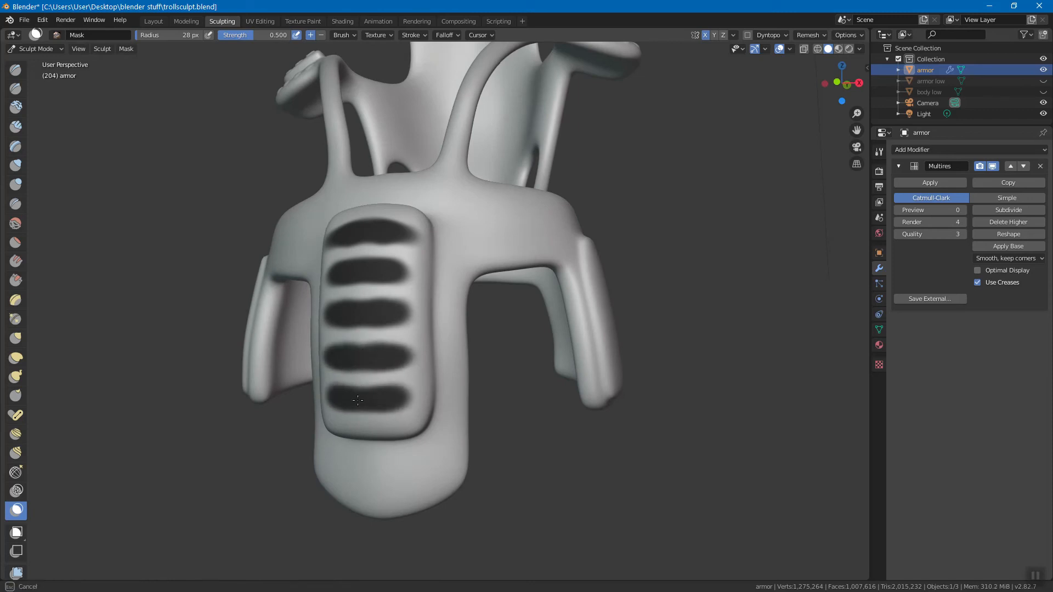
Mask a closed five-sided outline on the face of the armor's side hanging plate
{"action": "mouse_move", "coordinate": [451, 371]}
{"action": "middle_mouse_down"}
{"action": "mouse_move", "coordinate": [414, 360]}
{"action": "mouse_move", "coordinate": [487, 334]}
{"action": "mouse_move", "coordinate": [496, 277]}
{"action": "middle_mouse_up"}
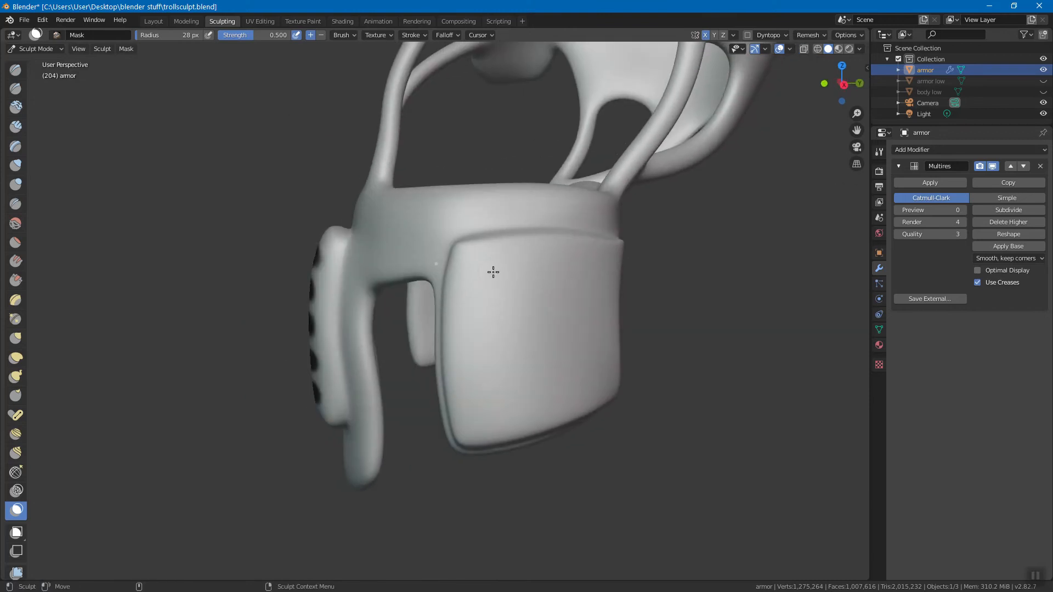
{"action": "mouse_move", "coordinate": [483, 272]}
{"action": "left_mouse_down"}
{"action": "mouse_move", "coordinate": [476, 384]}
{"action": "mouse_move", "coordinate": [493, 399]}
{"action": "mouse_move", "coordinate": [521, 408]}
{"action": "mouse_move", "coordinate": [484, 393]}
{"action": "mouse_move", "coordinate": [488, 270]}
{"action": "mouse_move", "coordinate": [551, 259]}
{"action": "mouse_move", "coordinate": [581, 315]}
{"action": "mouse_move", "coordinate": [525, 405]}
{"action": "mouse_move", "coordinate": [480, 395]}
{"action": "mouse_move", "coordinate": [476, 336]}
{"action": "left_mouse_up"}
{"action": "mouse_move", "coordinate": [476, 290]}
{"action": "left_mouse_down"}
{"action": "mouse_move", "coordinate": [478, 264]}
{"action": "mouse_move", "coordinate": [496, 257]}
{"action": "mouse_move", "coordinate": [548, 263]}
{"action": "left_mouse_up"}
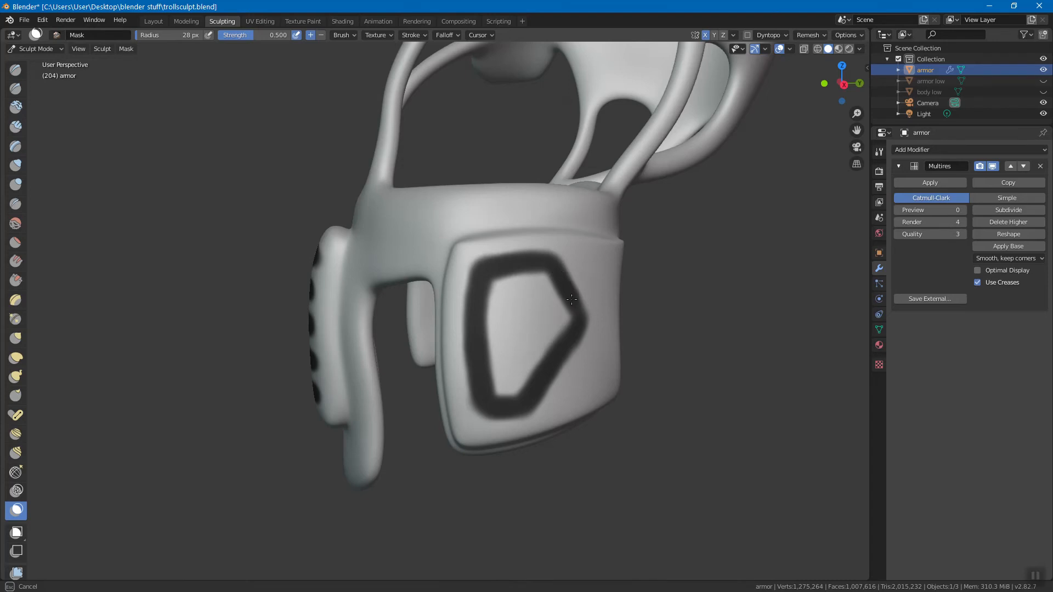
{"action": "mouse_move", "coordinate": [579, 320]}
{"action": "left_mouse_down"}
{"action": "mouse_move", "coordinate": [565, 365]}
{"action": "mouse_move", "coordinate": [519, 405]}
{"action": "left_mouse_up"}
{"action": "mouse_move", "coordinate": [519, 405]}
{"action": "middle_mouse_down"}
{"action": "mouse_move", "coordinate": [554, 381]}
{"action": "mouse_move", "coordinate": [609, 382]}
{"action": "mouse_move", "coordinate": [533, 376]}
{"action": "middle_mouse_up"}
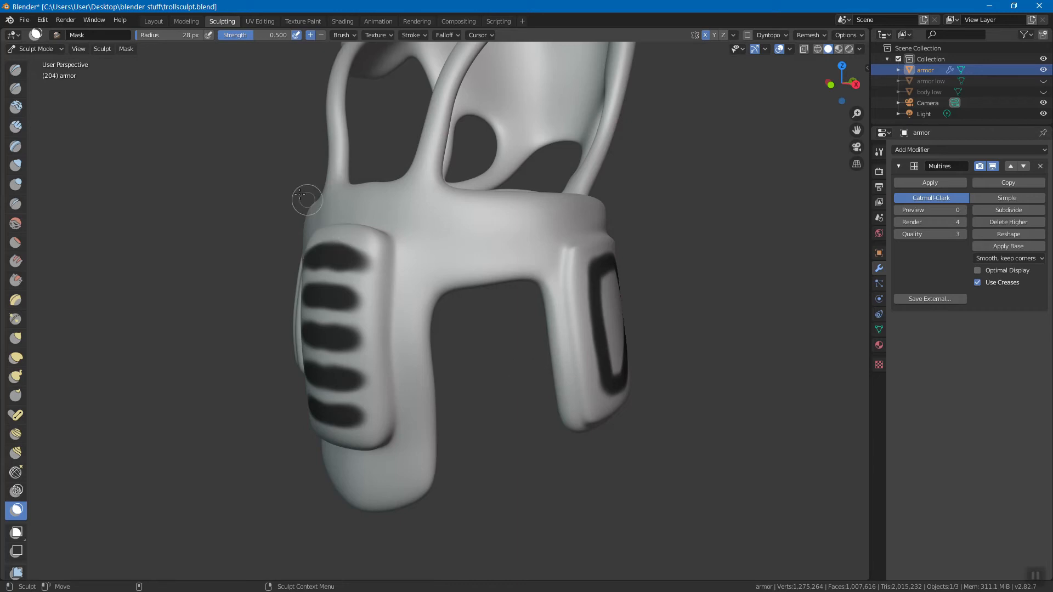
{"action": "left_click", "coordinate": [95, 48]}
{"action": "mouse_move", "coordinate": [132, 52]}
{"action": "left_click", "coordinate": [181, 22]}
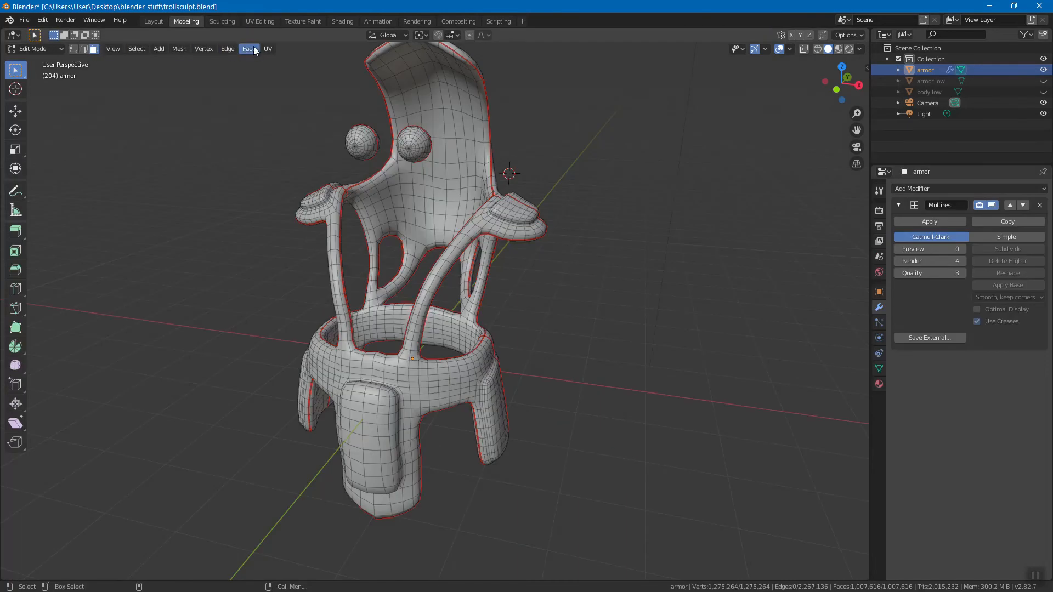
{"action": "left_click", "coordinate": [222, 22]}
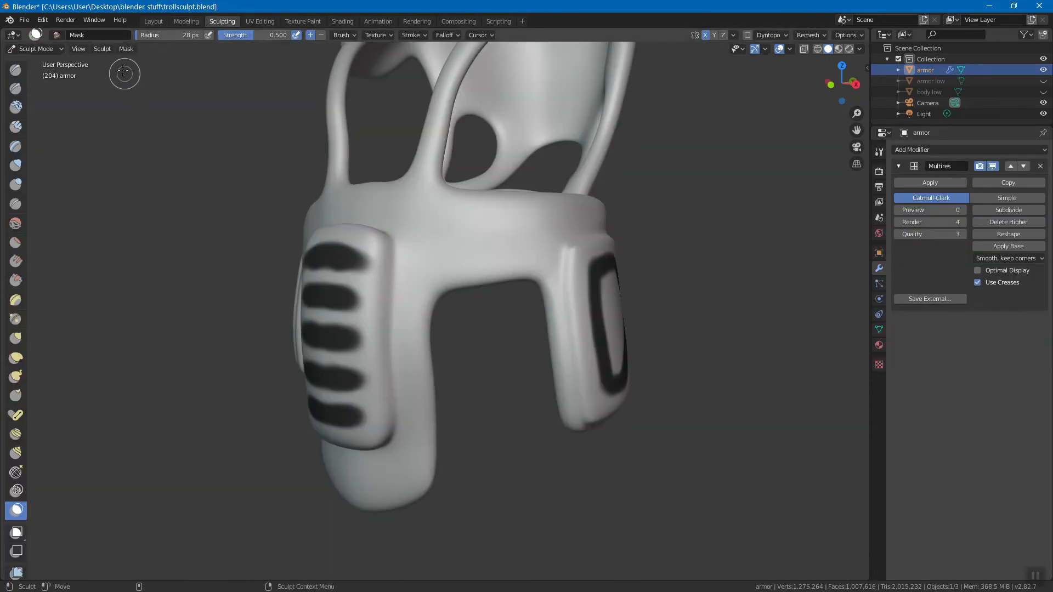
Invert the mask and raise the front plate's five stripes using the Inflate/Deflate brush with a 500 px radius
{"action": "left_click", "coordinate": [126, 48]}
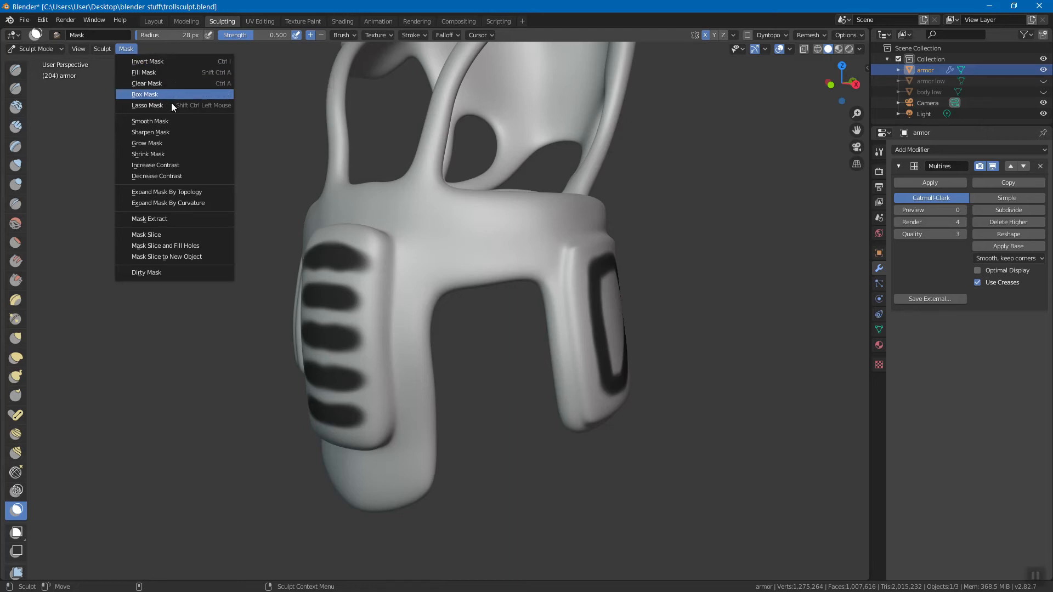
{"action": "left_click", "coordinate": [169, 59]}
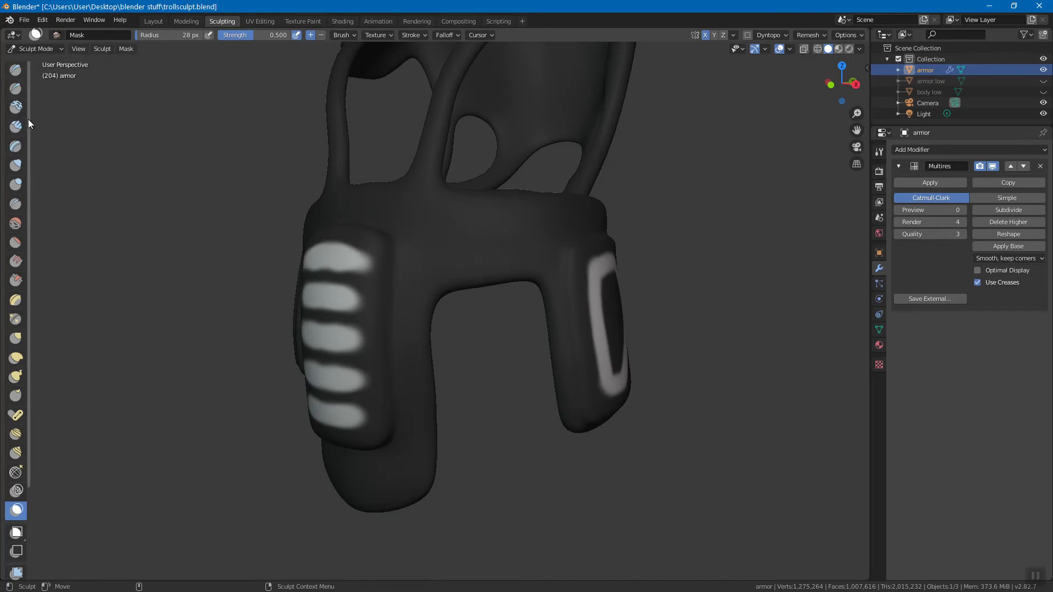
{"action": "left_click", "coordinate": [18, 170]}
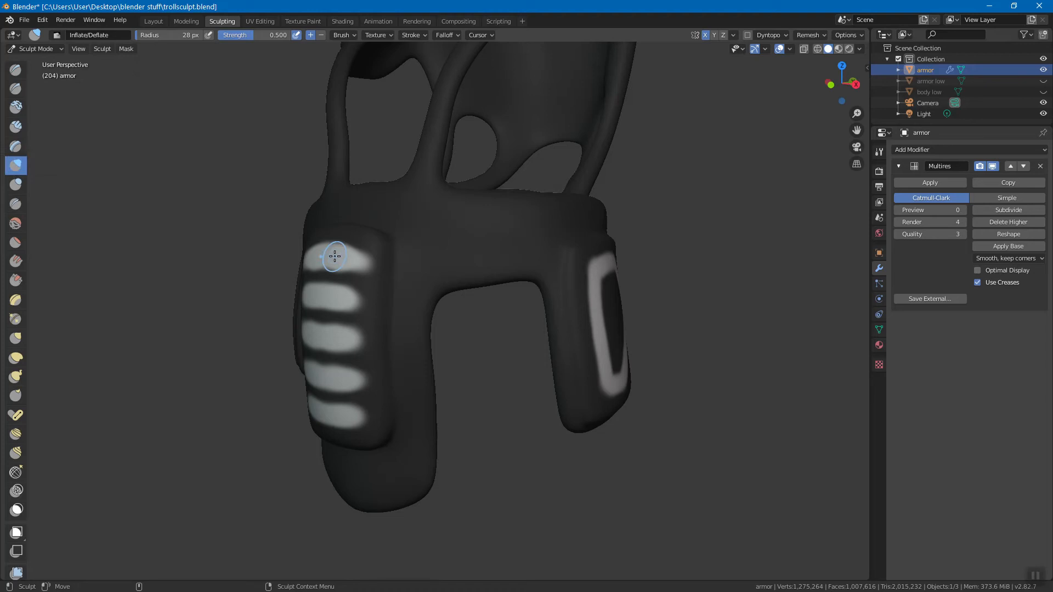
{"action": "key", "text": "f"}
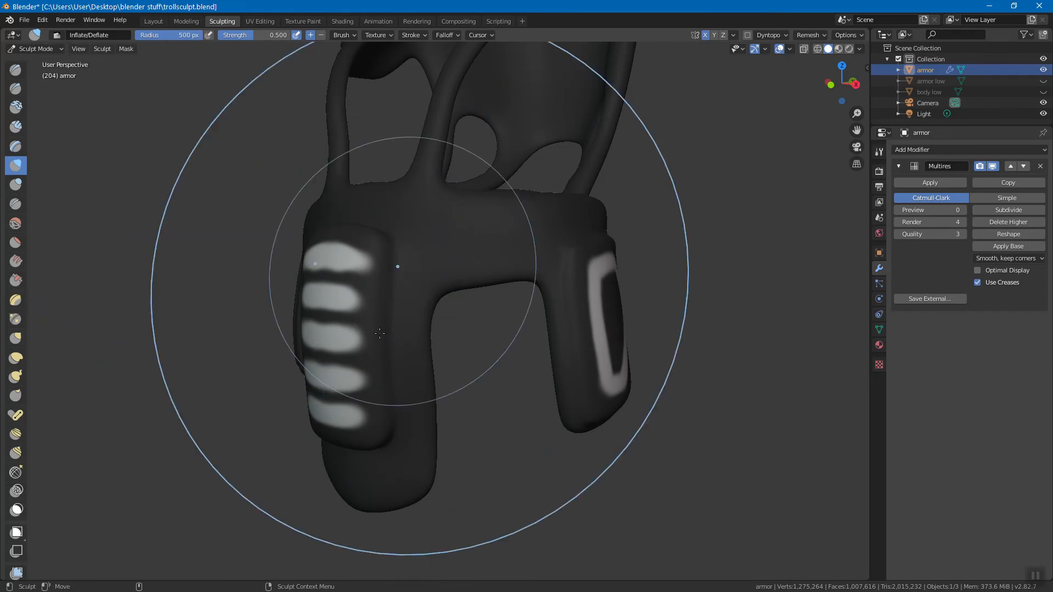
{"action": "middle_click_drag", "start_coordinate": [341, 336], "coordinate": [366, 284]}
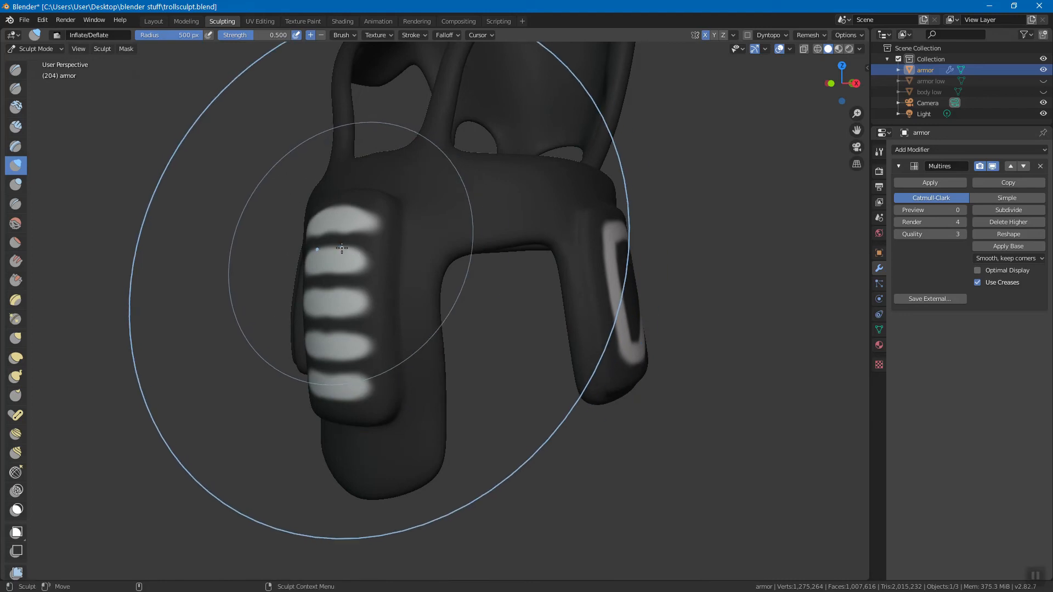
{"action": "left_click_drag", "start_coordinate": [343, 300], "coordinate": [347, 385]}
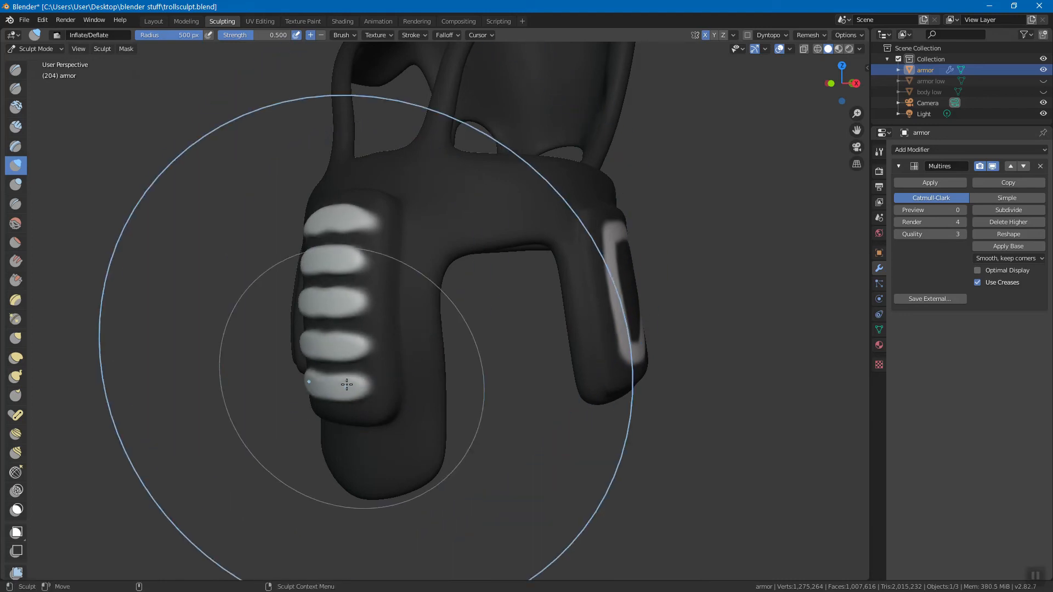
Inflate the unmasked outline on the side plate and clear the mask from the armor
{"action": "middle_click_drag", "start_coordinate": [426, 289], "coordinate": [570, 288]}
{"action": "mouse_move", "coordinate": [590, 319]}
{"action": "left_mouse_down"}
{"action": "mouse_move", "coordinate": [557, 351]}
{"action": "mouse_move", "coordinate": [553, 340]}
{"action": "left_mouse_up"}
{"action": "mouse_move", "coordinate": [554, 329]}
{"action": "left_mouse_down"}
{"action": "mouse_move", "coordinate": [607, 308]}
{"action": "mouse_move", "coordinate": [510, 319]}
{"action": "mouse_move", "coordinate": [514, 255]}
{"action": "left_mouse_up"}
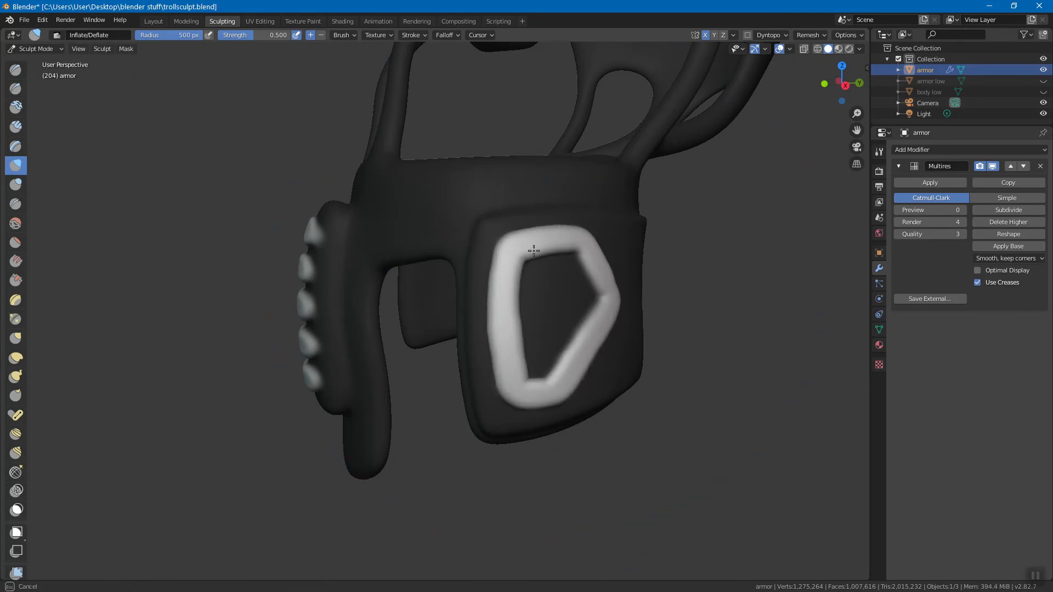
{"action": "mouse_move", "coordinate": [535, 329]}
{"action": "middle_mouse_down"}
{"action": "mouse_move", "coordinate": [513, 211]}
{"action": "mouse_move", "coordinate": [525, 127]}
{"action": "mouse_move", "coordinate": [482, 157]}
{"action": "mouse_move", "coordinate": [681, 108]}
{"action": "mouse_move", "coordinate": [656, 251]}
{"action": "mouse_move", "coordinate": [431, 369]}
{"action": "mouse_move", "coordinate": [587, 329]}
{"action": "mouse_move", "coordinate": [529, 353]}
{"action": "mouse_move", "coordinate": [501, 311]}
{"action": "mouse_move", "coordinate": [499, 345]}
{"action": "mouse_move", "coordinate": [530, 375]}
{"action": "mouse_move", "coordinate": [359, 301]}
{"action": "middle_mouse_up"}
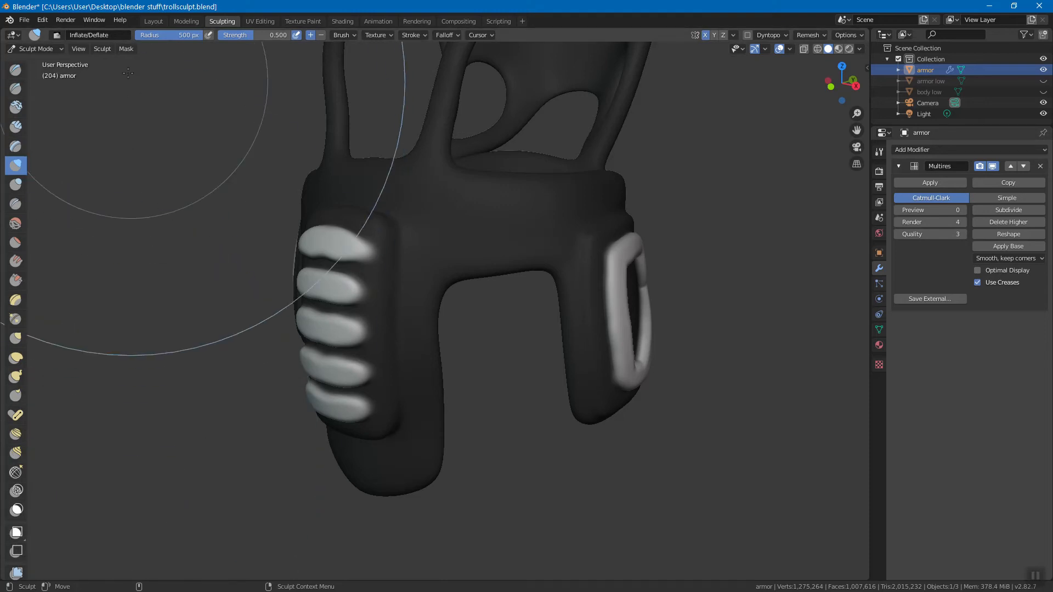
{"action": "left_click", "coordinate": [125, 49]}
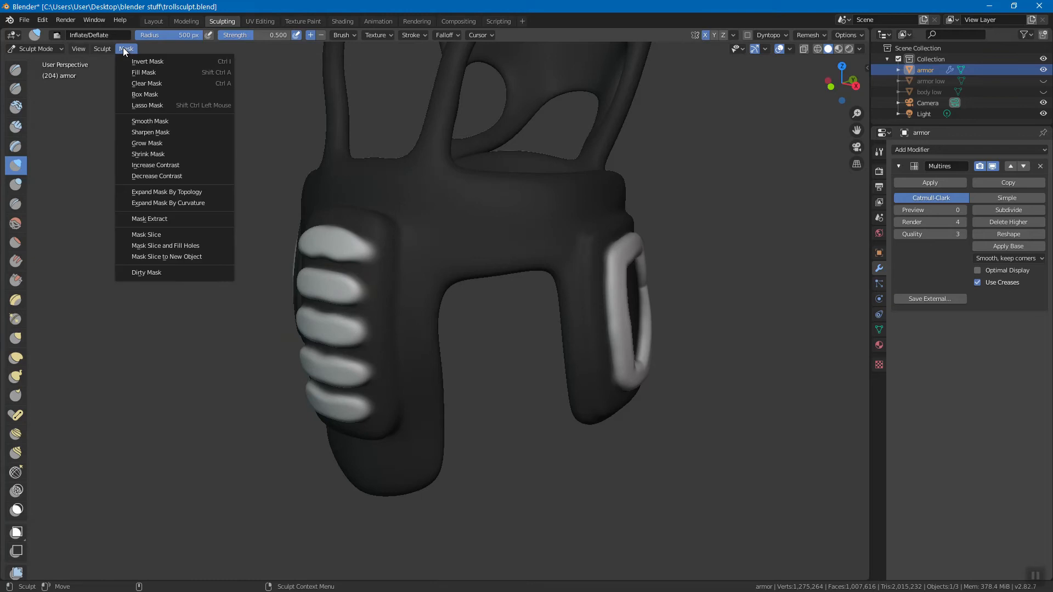
{"action": "left_click", "coordinate": [146, 83]}
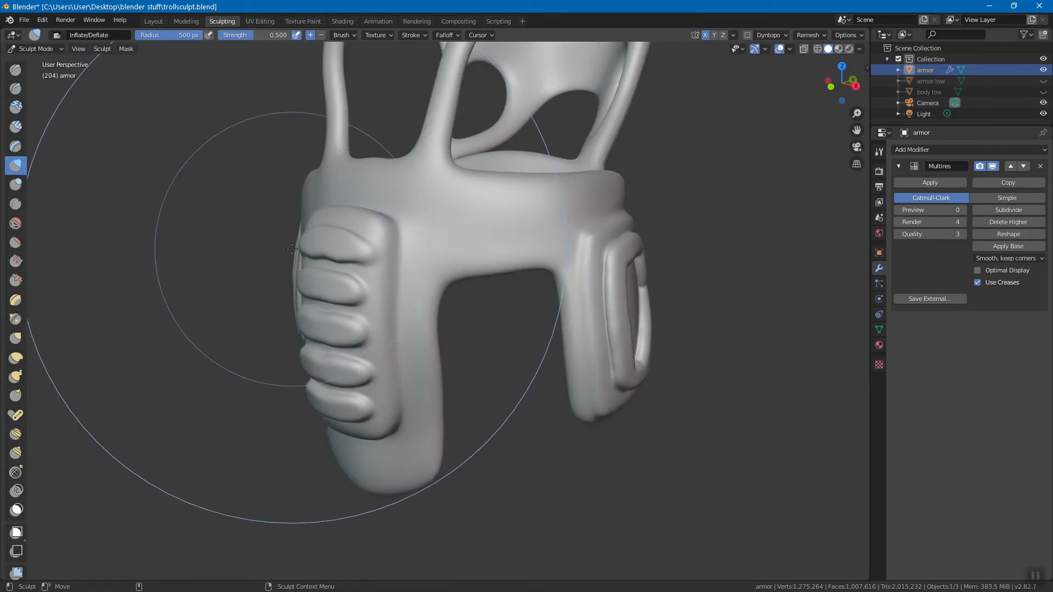
Switch to the Draw brush with an 89 px radius and save the sculpt file
{"action": "key", "text": "f"}
{"action": "left_click", "coordinate": [47, 92]}
{"action": "left_click", "coordinate": [16, 70]}
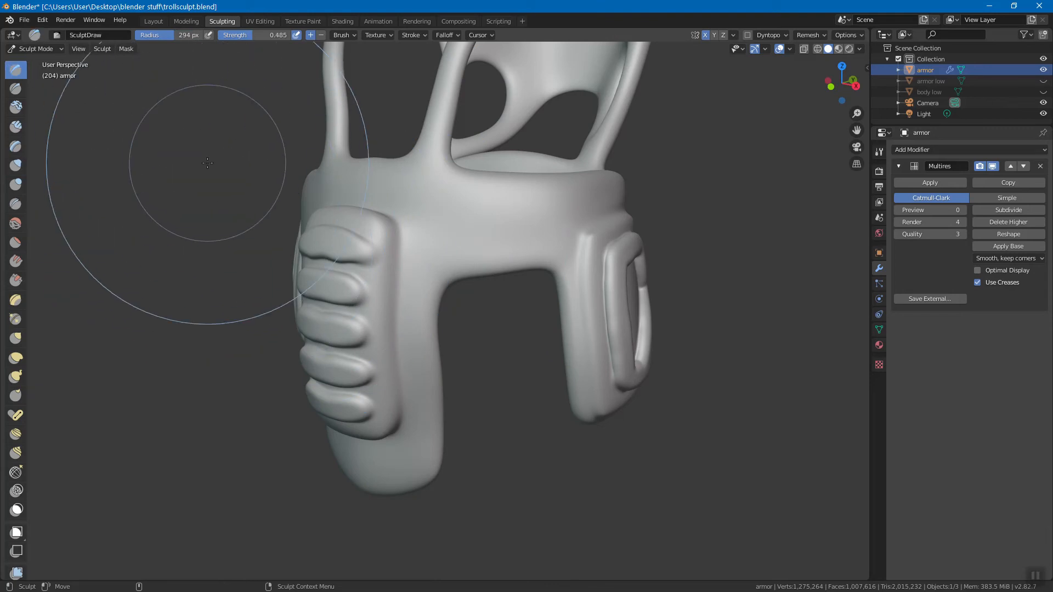
{"action": "key", "text": "bracketleft"}
{"action": "key", "text": "bracketleft"}
{"action": "key", "text": "bracketleft"}
{"action": "key", "text": "bracketleft"}
{"action": "key", "text": "bracketleft"}
{"action": "key", "text": "bracketleft"}
{"action": "key", "text": "bracketleft"}
{"action": "key", "text": "bracketleft"}
{"action": "key", "text": "bracketleft"}
{"action": "key", "text": "bracketleft"}
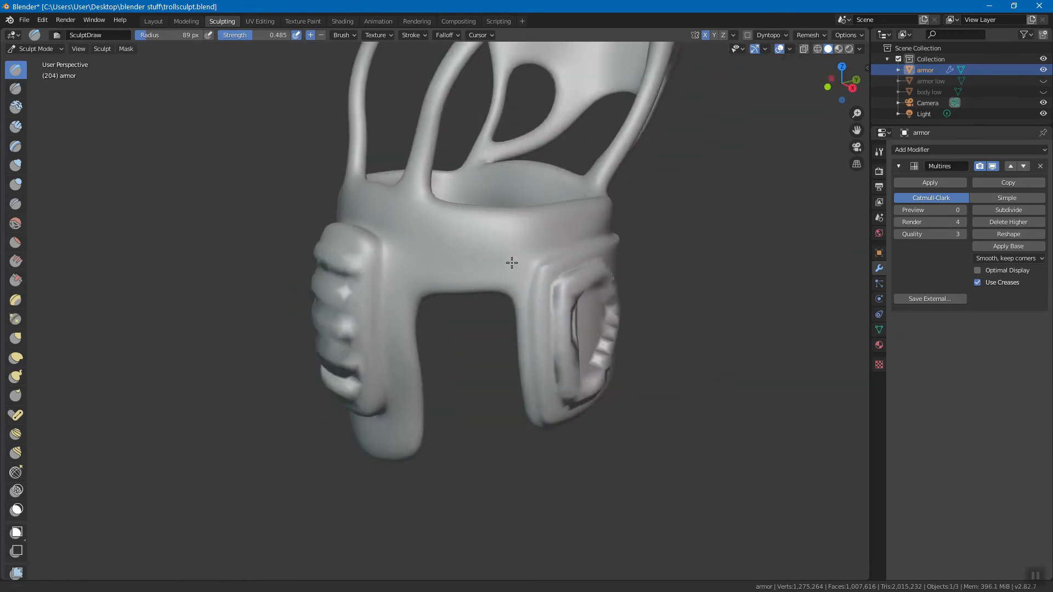
{"action": "mouse_move", "coordinate": [511, 263]}
{"action": "middle_mouse_down"}
{"action": "mouse_move", "coordinate": [470, 254]}
{"action": "mouse_move", "coordinate": [501, 310]}
{"action": "mouse_move", "coordinate": [492, 293]}
{"action": "mouse_move", "coordinate": [488, 312]}
{"action": "mouse_move", "coordinate": [461, 298]}
{"action": "mouse_move", "coordinate": [462, 276]}
{"action": "mouse_move", "coordinate": [466, 313]}
{"action": "mouse_move", "coordinate": [491, 282]}
{"action": "mouse_move", "coordinate": [475, 287]}
{"action": "middle_mouse_up"}
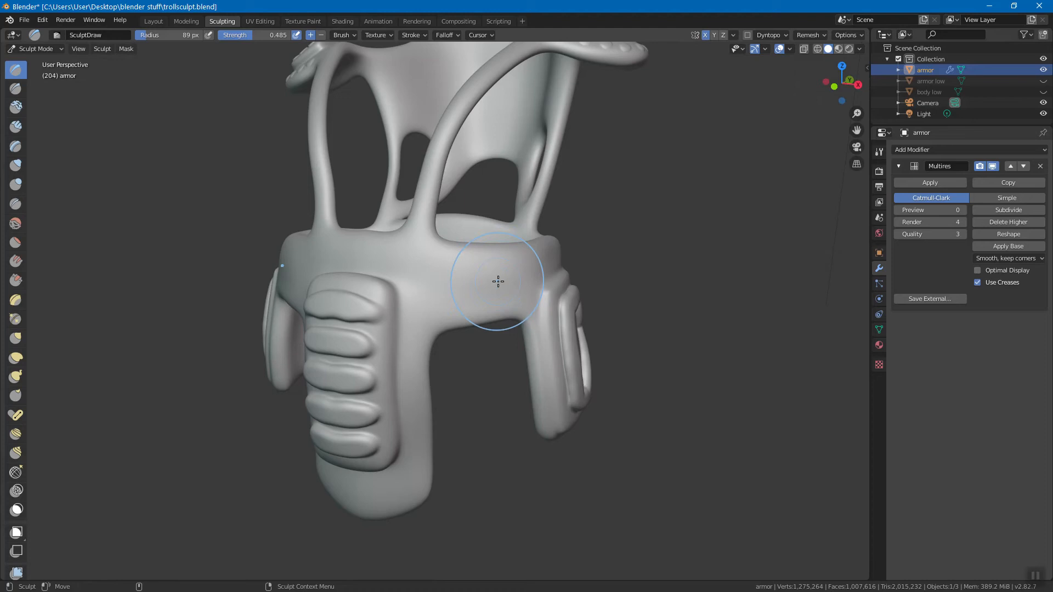
{"action": "key", "text": "ctrl+s"}
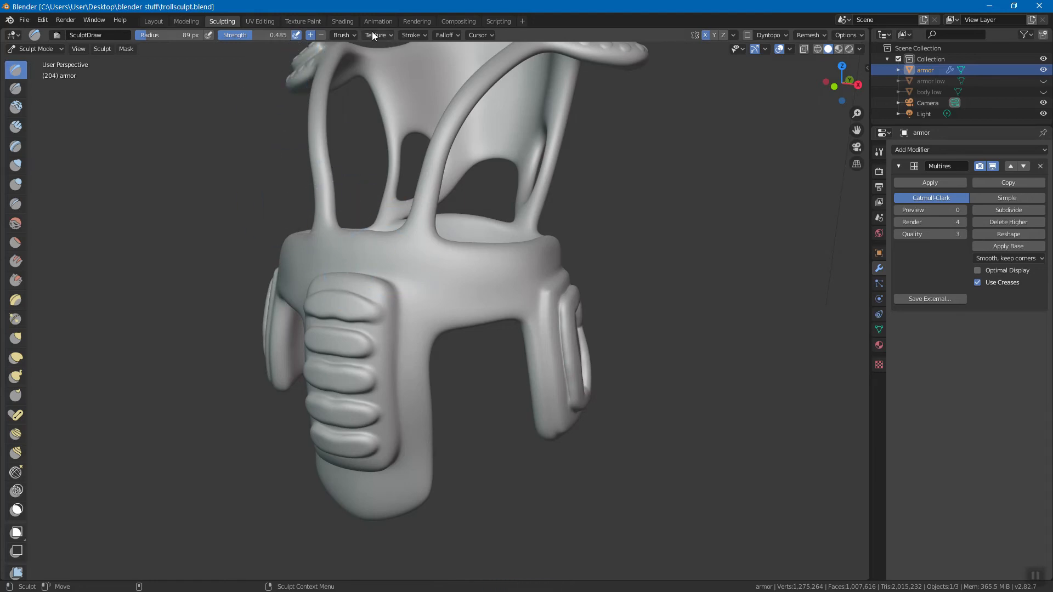
{"action": "left_click", "coordinate": [386, 35]}
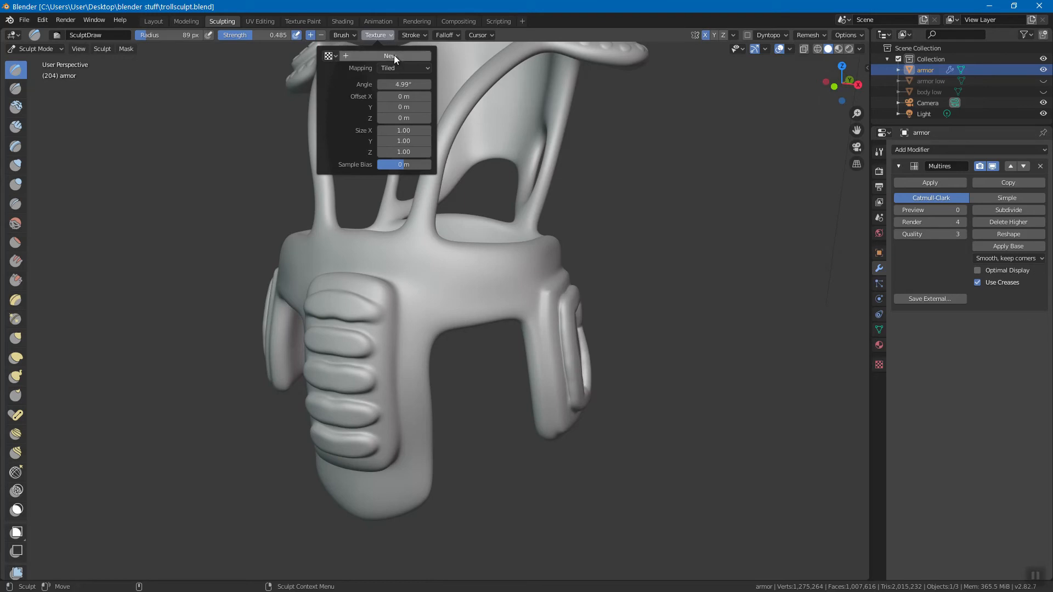
{"action": "left_click", "coordinate": [397, 56]}
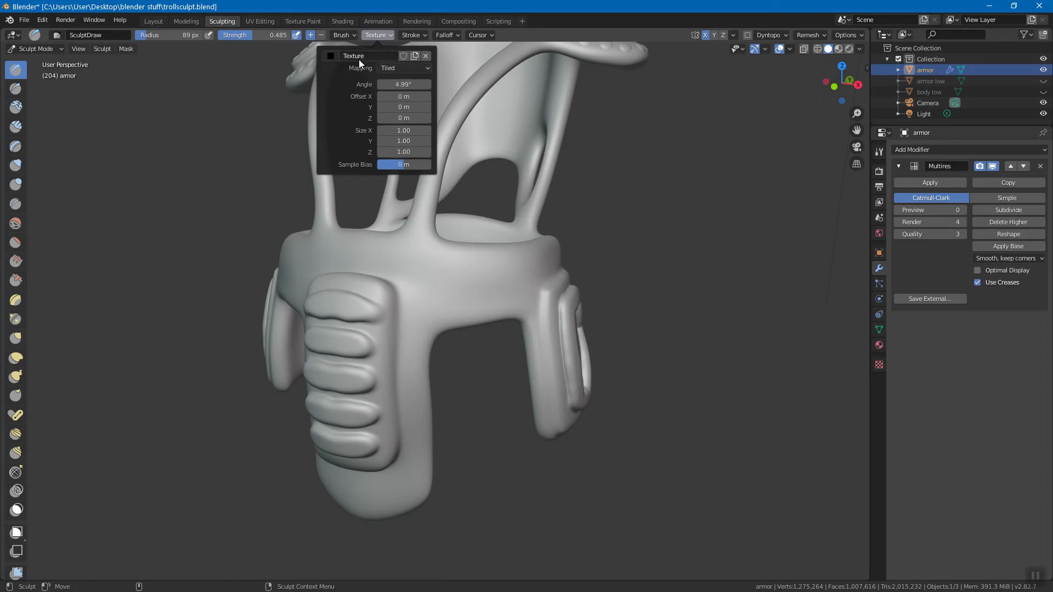
{"action": "left_click", "coordinate": [426, 57]}
Create a new image texture for the Draw brush and load ama_214_P.jpg from the animal skin folder into it
{"action": "left_click", "coordinate": [877, 365]}
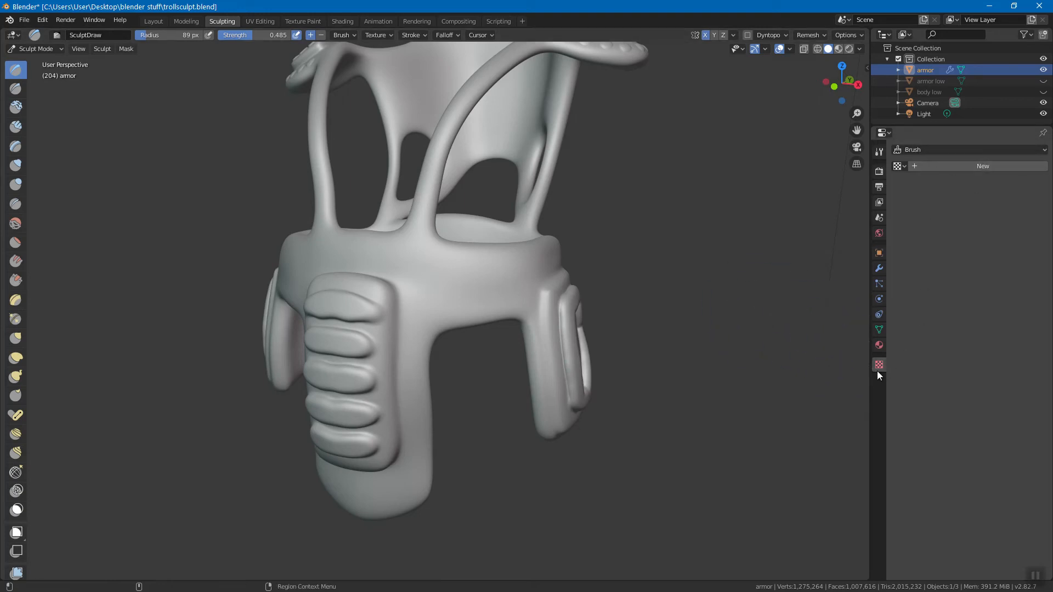
{"action": "left_click", "coordinate": [985, 167]}
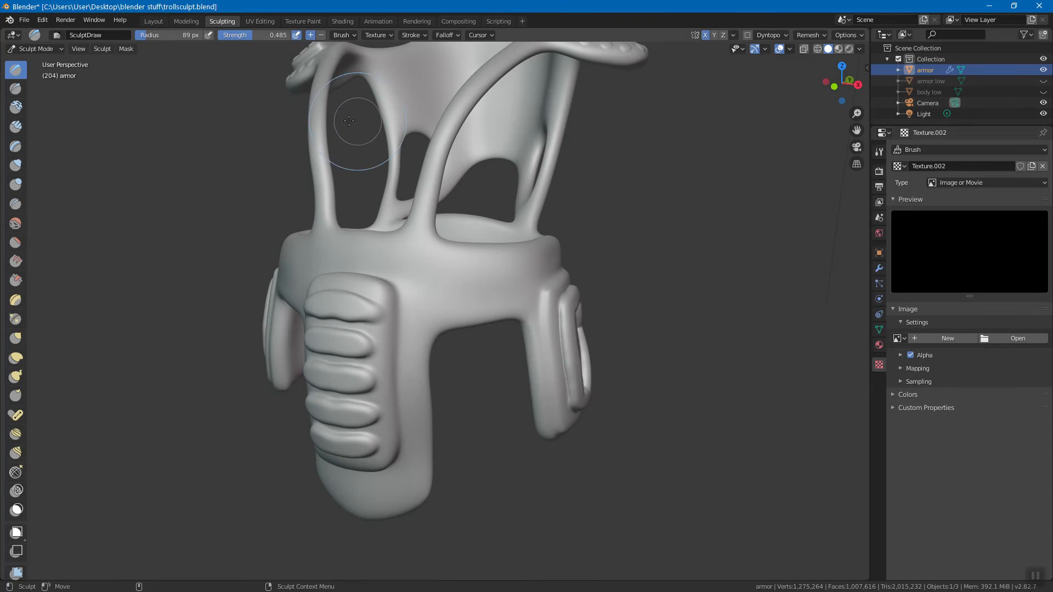
{"action": "left_click", "coordinate": [377, 34]}
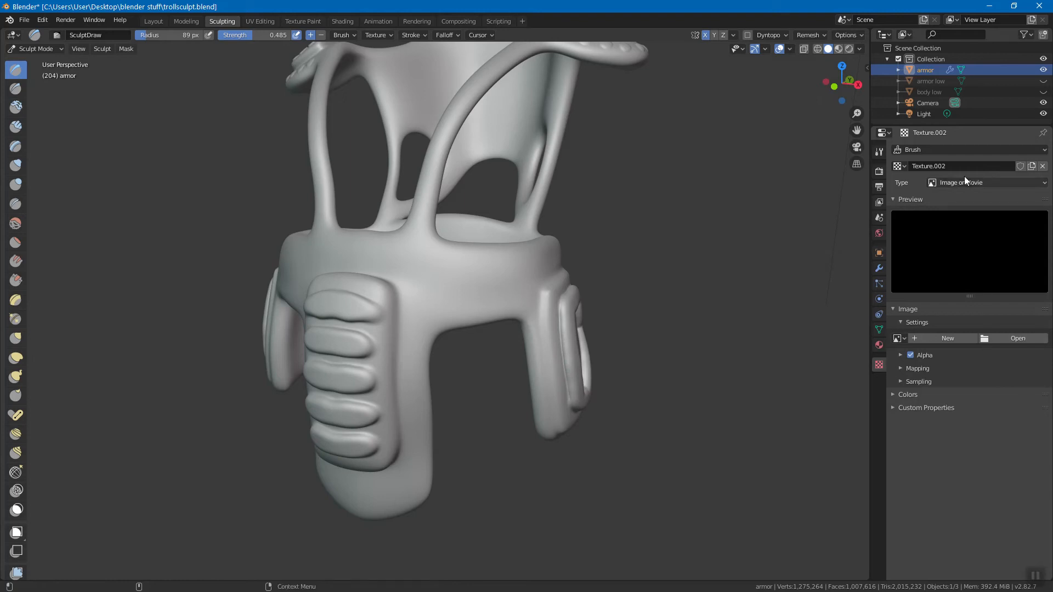
{"action": "left_click", "coordinate": [1006, 337]}
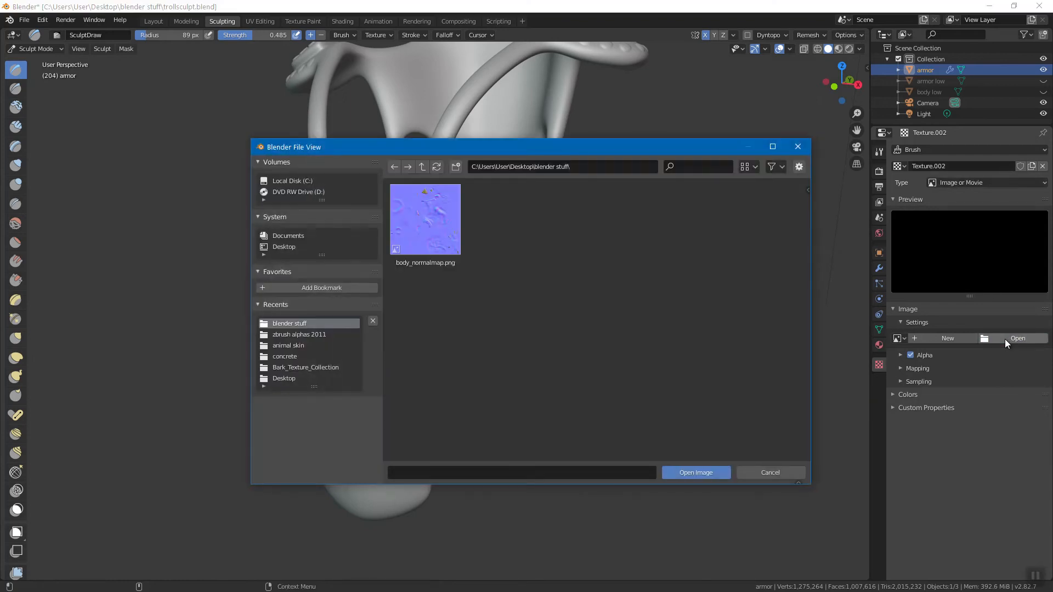
{"action": "left_click", "coordinate": [307, 335]}
{"action": "left_click", "coordinate": [301, 346]}
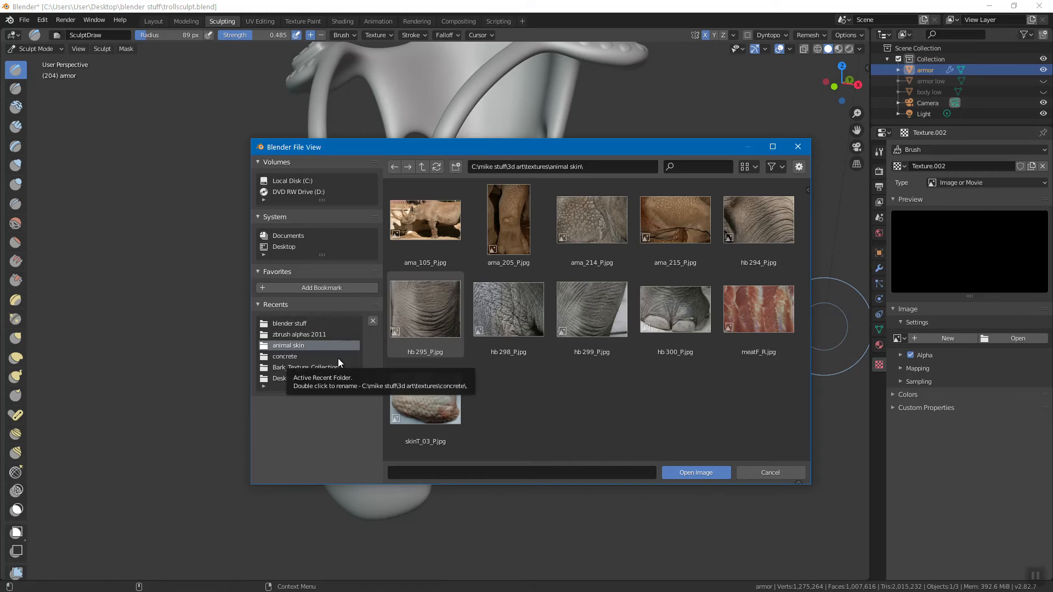
{"action": "left_click", "coordinate": [587, 218]}
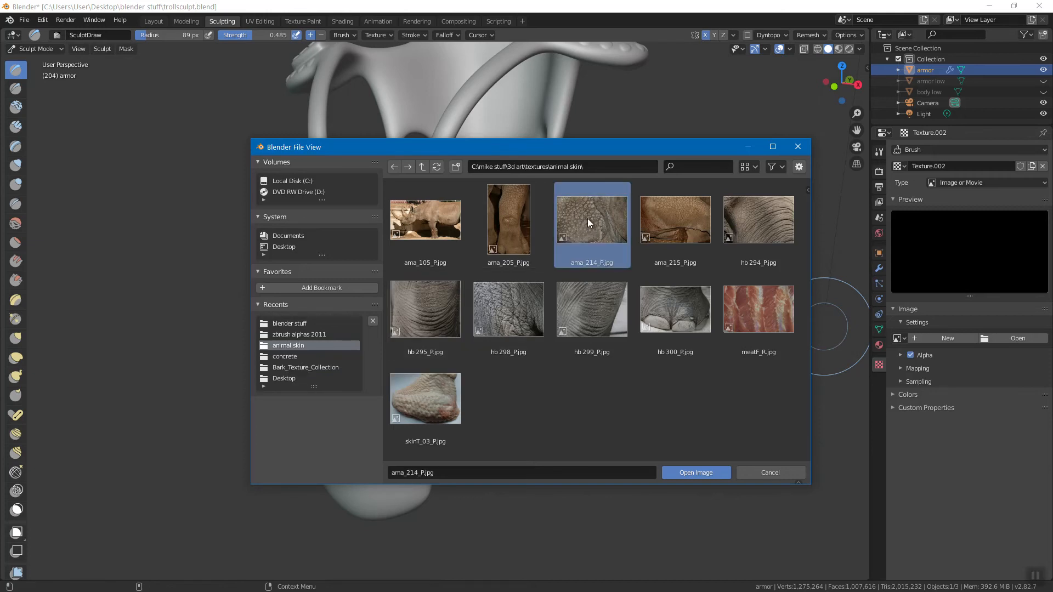
{"action": "left_click", "coordinate": [712, 472]}
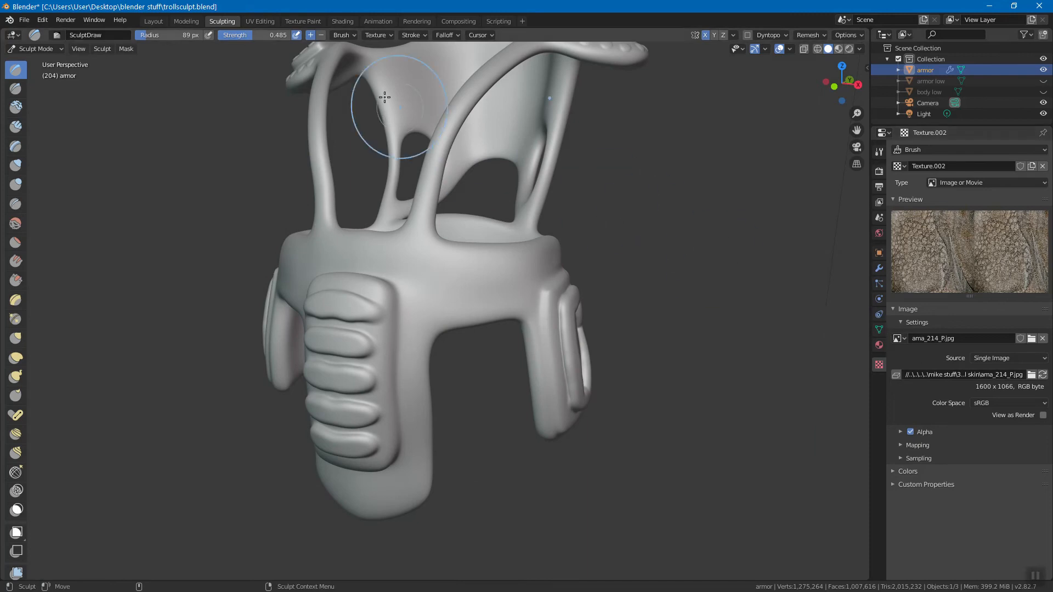
Choose Texture.002 as the Draw brush's texture and pick its mapping mode
{"action": "left_click", "coordinate": [379, 36]}
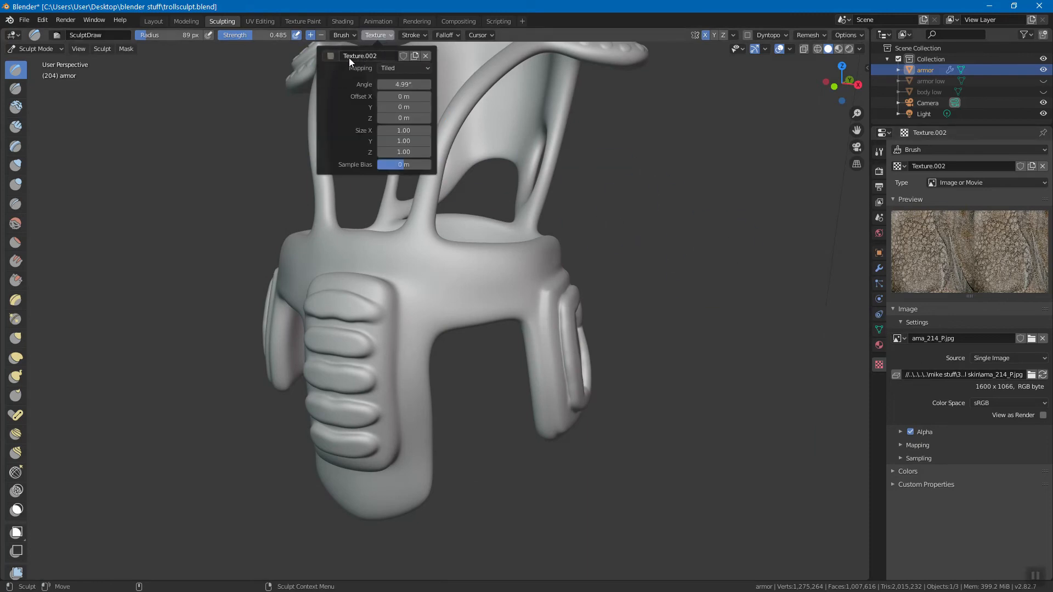
{"action": "left_click", "coordinate": [330, 56]}
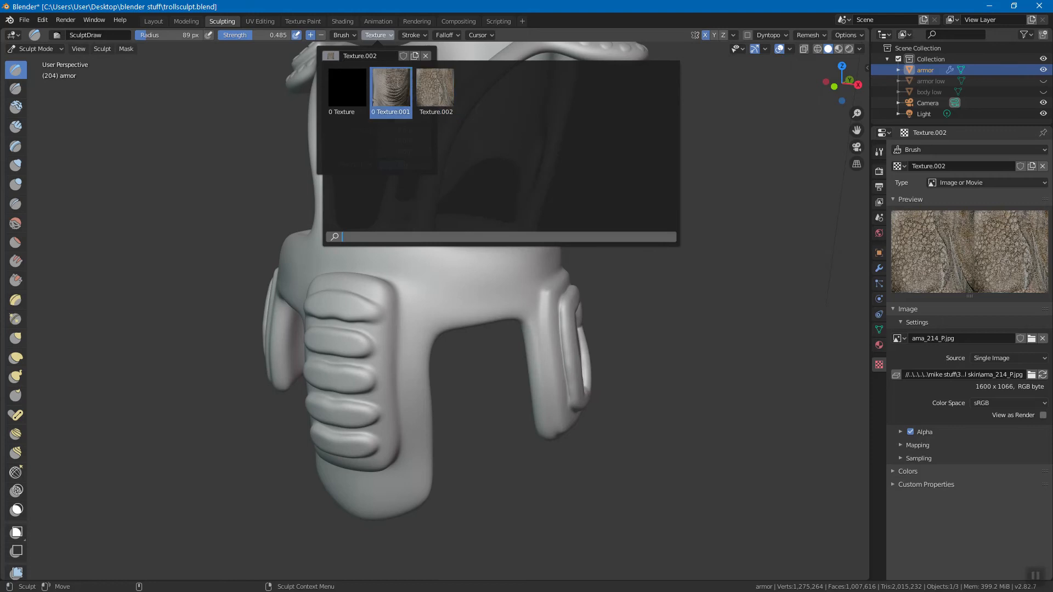
{"action": "left_click", "coordinate": [435, 89]}
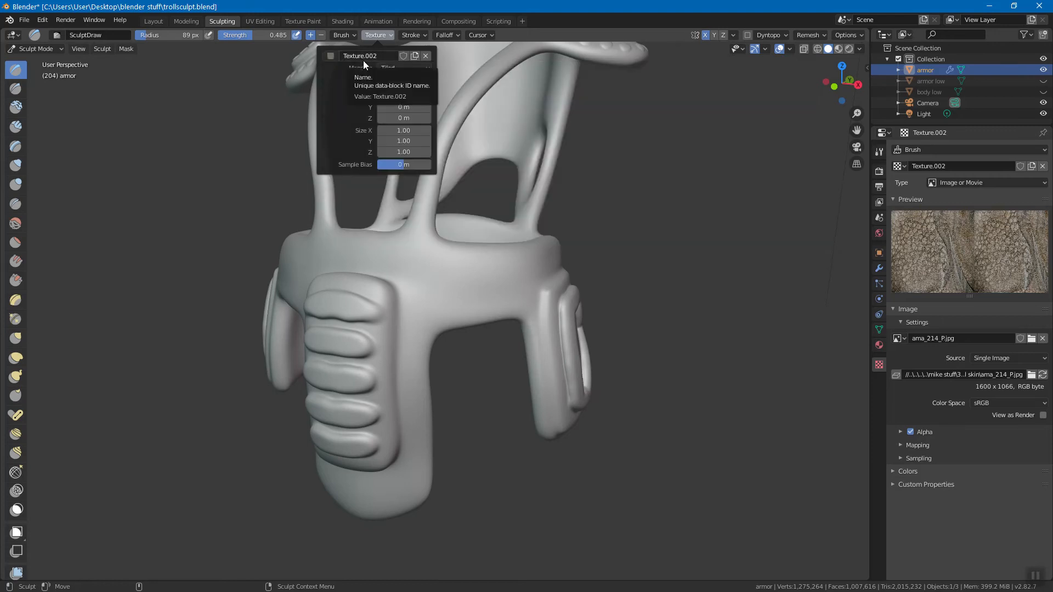
{"action": "left_click", "coordinate": [378, 35]}
{"action": "left_click", "coordinate": [396, 68]}
{"action": "left_click", "coordinate": [402, 81]}
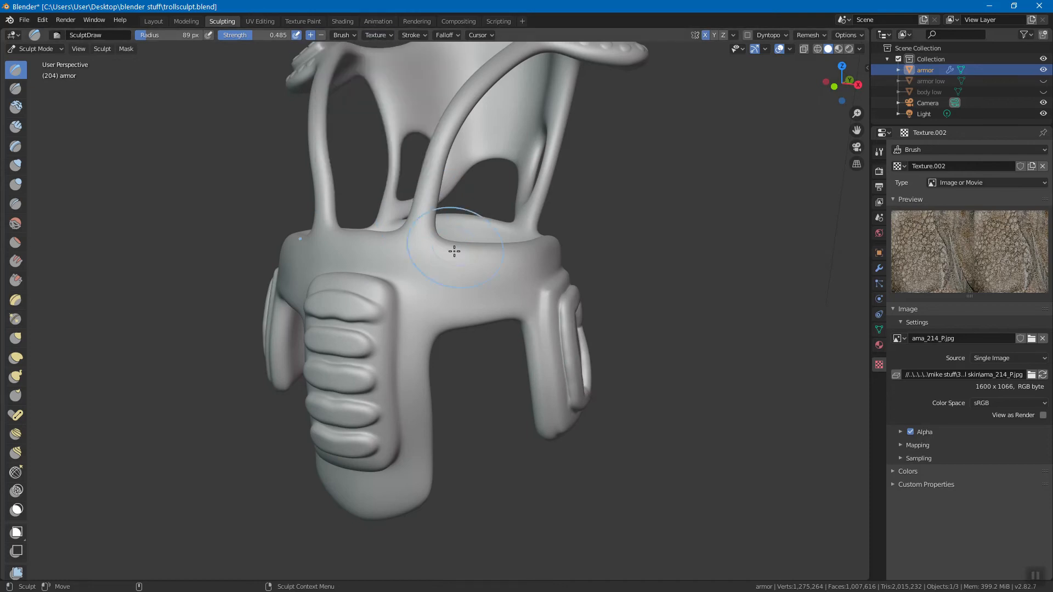
Try sculpting the skin texture onto the armor's belt with Tiled mapping, compare the mapping modes, and undo the strokes
{"action": "mouse_move", "coordinate": [446, 274]}
{"action": "left_mouse_down"}
{"action": "mouse_move", "coordinate": [457, 297]}
{"action": "mouse_move", "coordinate": [494, 297]}
{"action": "mouse_move", "coordinate": [435, 291]}
{"action": "mouse_move", "coordinate": [459, 340]}
{"action": "mouse_move", "coordinate": [487, 321]}
{"action": "left_mouse_up"}
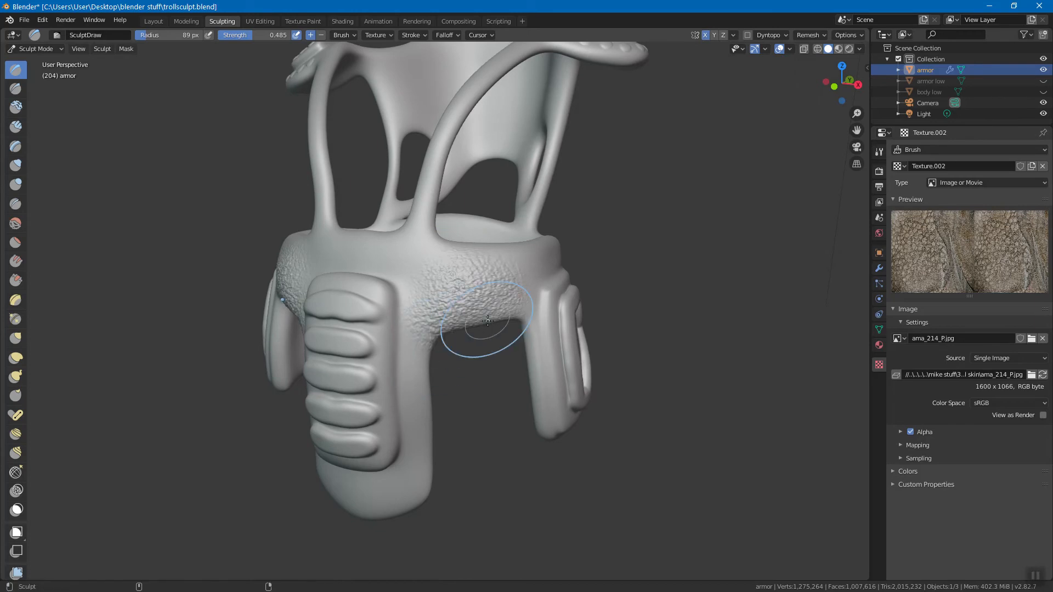
{"action": "key", "text": "ctrl+z"}
{"action": "left_click", "coordinate": [410, 35]}
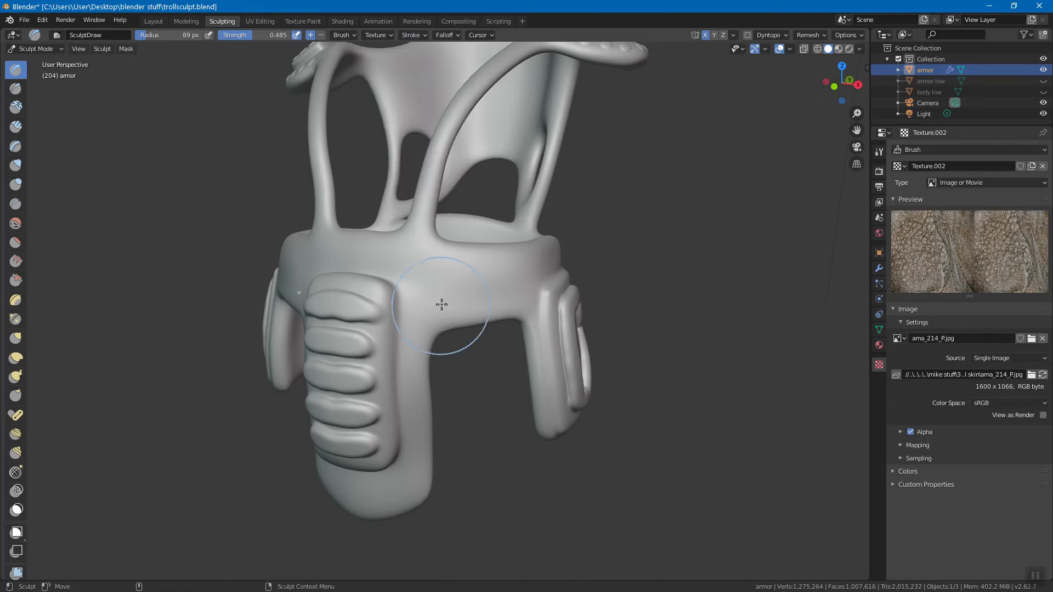
{"action": "mouse_move", "coordinate": [504, 288]}
{"action": "left_mouse_down"}
{"action": "mouse_move", "coordinate": [444, 291]}
{"action": "mouse_move", "coordinate": [419, 348]}
{"action": "mouse_move", "coordinate": [454, 278]}
{"action": "mouse_move", "coordinate": [513, 332]}
{"action": "left_mouse_up"}
{"action": "left_click", "coordinate": [376, 36]}
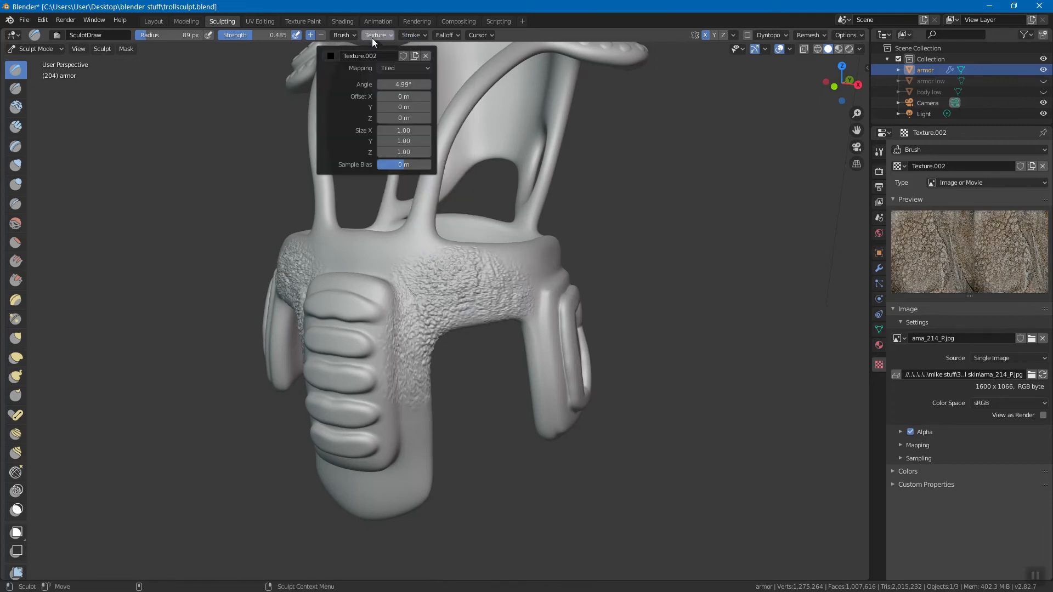
{"action": "left_click", "coordinate": [400, 69]}
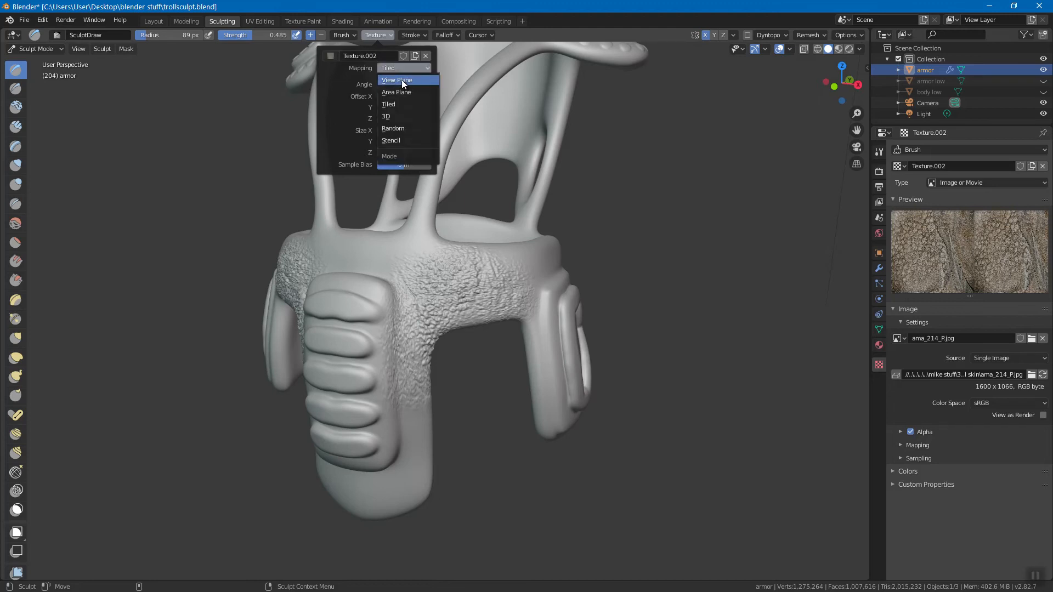
{"action": "left_click", "coordinate": [403, 81]}
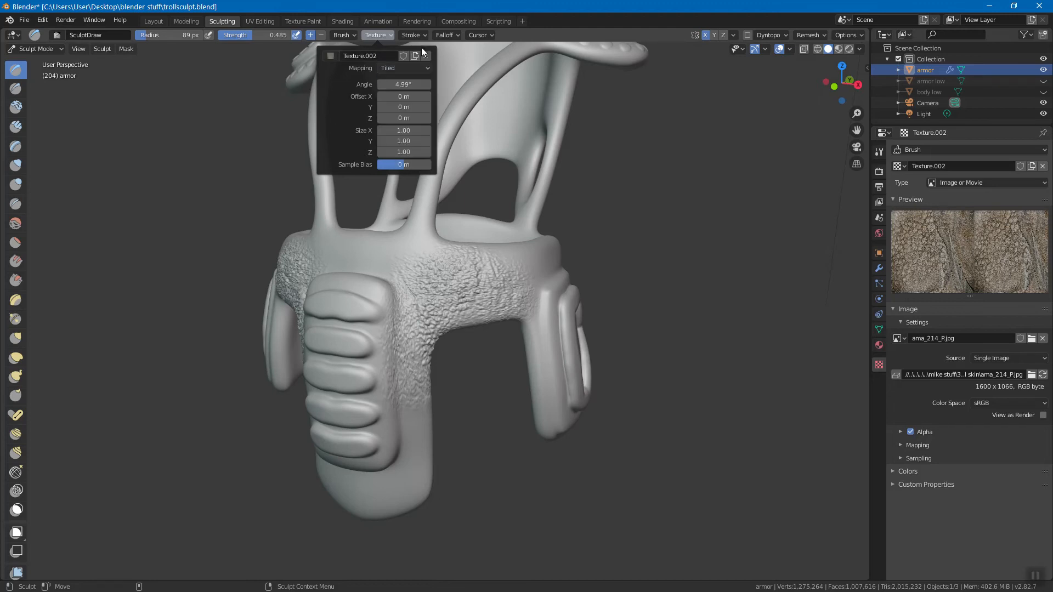
{"action": "left_click", "coordinate": [421, 35]}
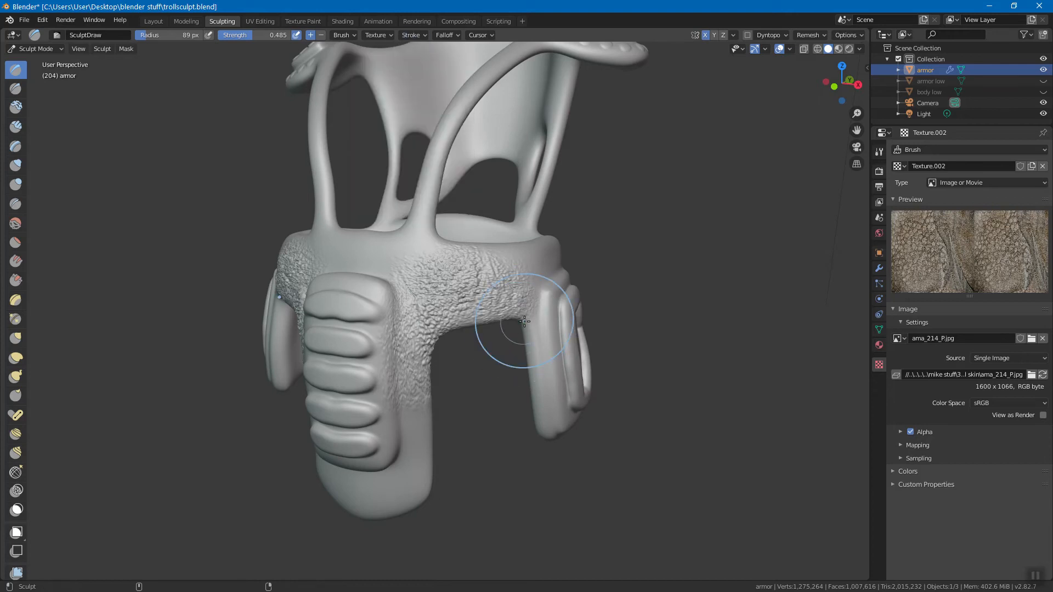
{"action": "key", "text": "ctrl+z"}
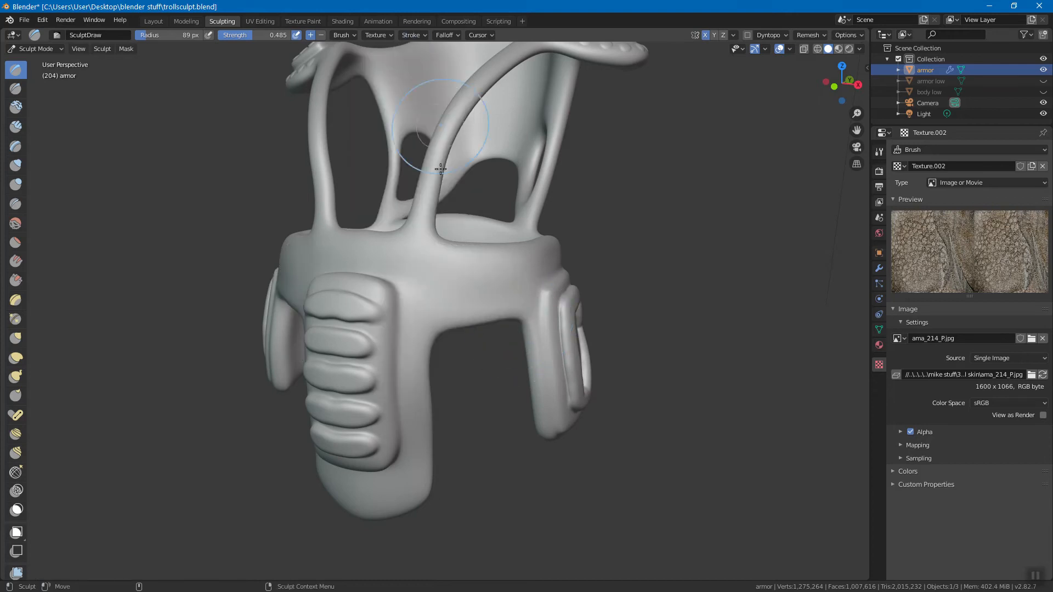
Set the brush texture's mapping to Stencil, then position and scale the stencil over the front side of the belt
{"action": "left_click", "coordinate": [385, 35]}
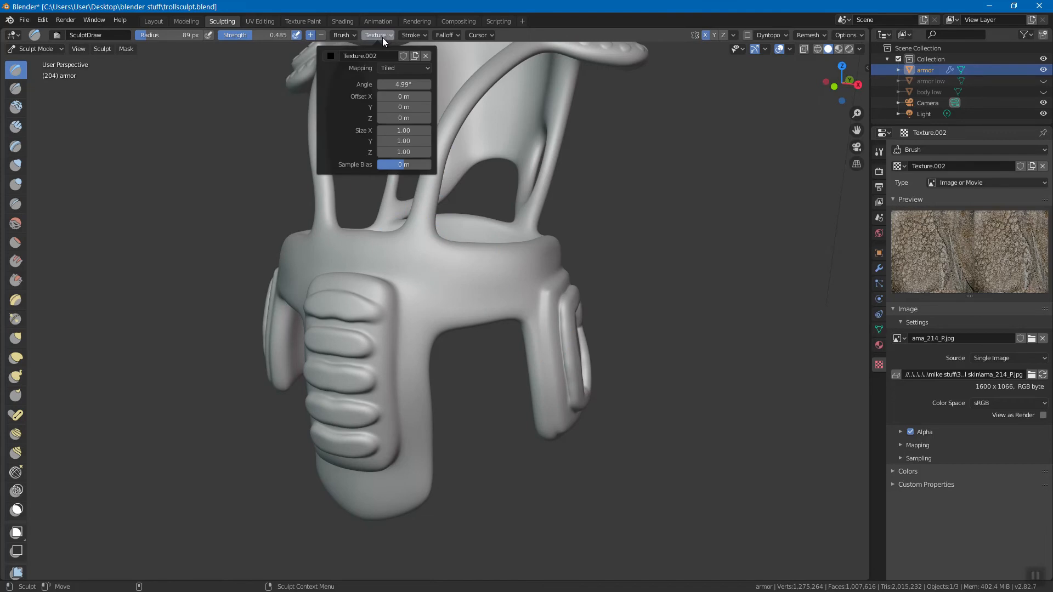
{"action": "left_click", "coordinate": [390, 68]}
{"action": "left_click", "coordinate": [394, 140]}
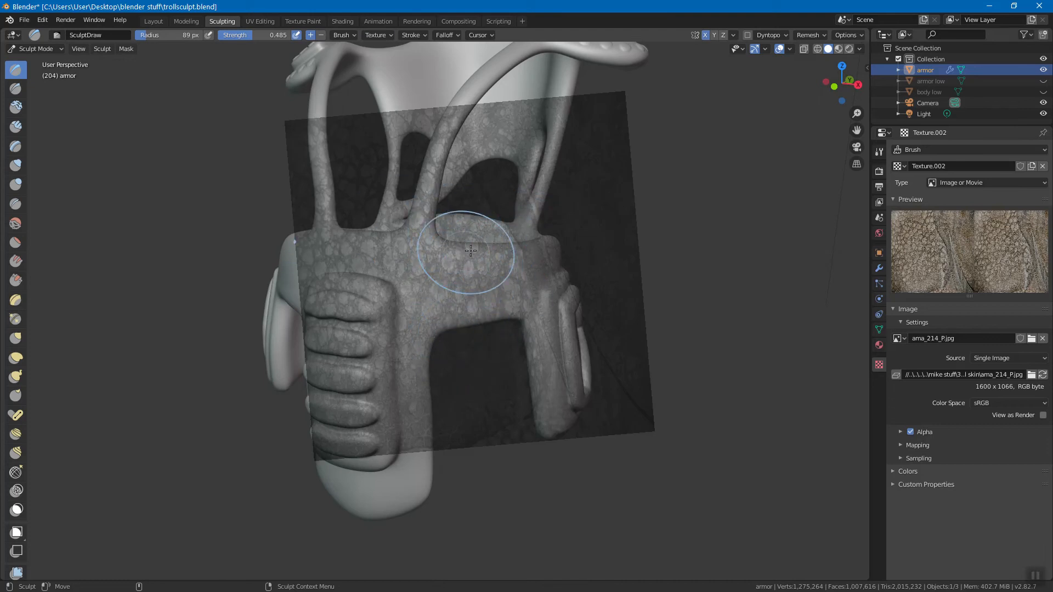
{"action": "mouse_move", "coordinate": [477, 273]}
{"action": "right_mouse_down"}
{"action": "mouse_move", "coordinate": [483, 254]}
{"action": "mouse_move", "coordinate": [595, 247]}
{"action": "mouse_move", "coordinate": [482, 329]}
{"action": "mouse_move", "coordinate": [503, 296]}
{"action": "mouse_move", "coordinate": [543, 305]}
{"action": "mouse_move", "coordinate": [482, 329]}
{"action": "mouse_move", "coordinate": [512, 263]}
{"action": "mouse_move", "coordinate": [512, 274]}
{"action": "mouse_move", "coordinate": [538, 280]}
{"action": "mouse_move", "coordinate": [536, 254]}
{"action": "mouse_move", "coordinate": [485, 202]}
{"action": "mouse_move", "coordinate": [510, 285]}
{"action": "mouse_move", "coordinate": [494, 265]}
{"action": "mouse_move", "coordinate": [513, 283]}
{"action": "mouse_move", "coordinate": [479, 278]}
{"action": "mouse_move", "coordinate": [505, 277]}
{"action": "mouse_move", "coordinate": [517, 294]}
{"action": "mouse_move", "coordinate": [488, 267]}
{"action": "mouse_move", "coordinate": [483, 326]}
{"action": "mouse_move", "coordinate": [534, 317]}
{"action": "mouse_move", "coordinate": [524, 275]}
{"action": "mouse_move", "coordinate": [528, 311]}
{"action": "mouse_move", "coordinate": [521, 292]}
{"action": "mouse_move", "coordinate": [417, 289]}
{"action": "mouse_move", "coordinate": [535, 345]}
{"action": "mouse_move", "coordinate": [512, 329]}
{"action": "mouse_move", "coordinate": [498, 276]}
{"action": "right_mouse_up"}
{"action": "mouse_move", "coordinate": [512, 291]}
{"action": "middle_mouse_down", "text": "shift"}
{"action": "mouse_move", "coordinate": [525, 283]}
{"action": "mouse_move", "coordinate": [502, 283]}
{"action": "middle_mouse_up", "text": "shift"}
{"action": "right_click_drag", "start_coordinate": [501, 283], "coordinate": [522, 272], "text": "shift"}
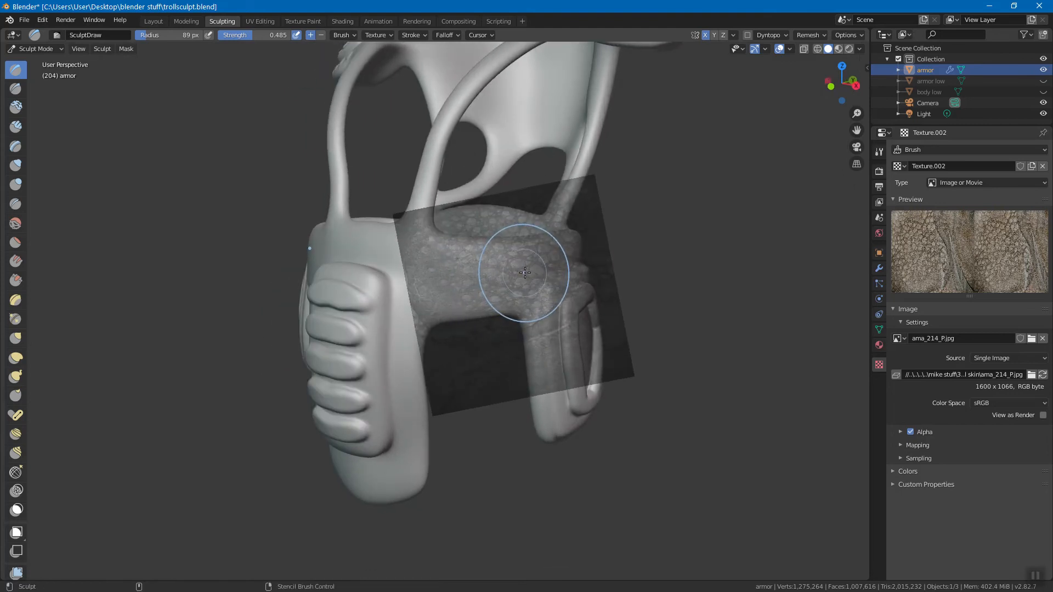
{"action": "middle_click_drag", "start_coordinate": [514, 280], "coordinate": [529, 277], "text": "shift"}
Sculpt the skin texture through the stencil from the belt's front around its side, reducing the brush radius to 51 px
{"action": "mouse_move", "coordinate": [486, 272]}
{"action": "left_mouse_down"}
{"action": "mouse_move", "coordinate": [517, 269]}
{"action": "mouse_move", "coordinate": [458, 305]}
{"action": "left_mouse_up"}
{"action": "mouse_move", "coordinate": [458, 306]}
{"action": "middle_mouse_down"}
{"action": "mouse_move", "coordinate": [365, 294]}
{"action": "mouse_move", "coordinate": [464, 283]}
{"action": "middle_mouse_up"}
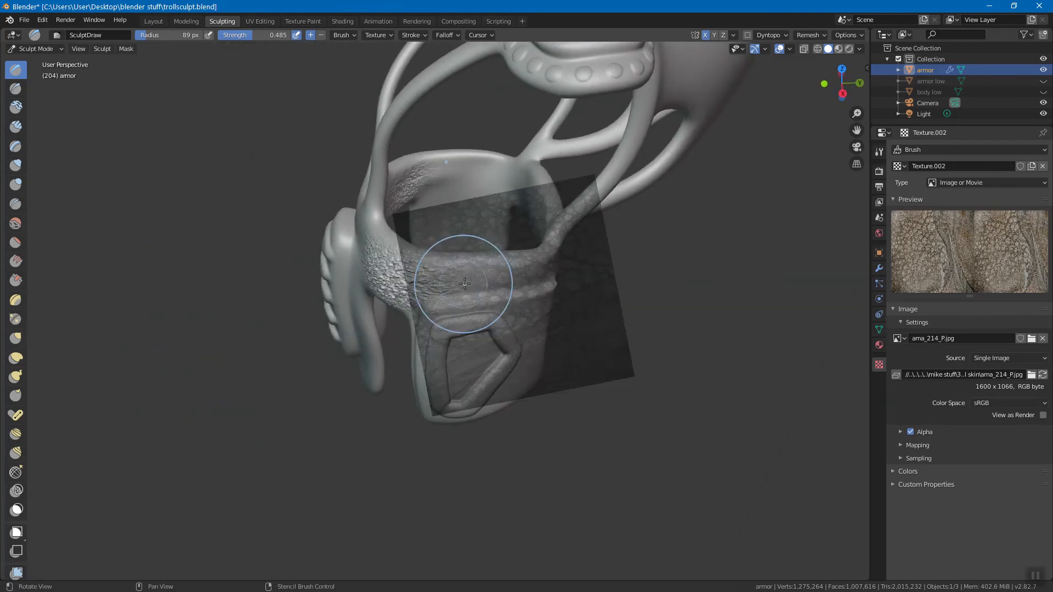
{"action": "key", "text": "bracketleft"}
{"action": "key", "text": "bracketleft"}
{"action": "key", "text": "bracketleft"}
{"action": "left_click_drag", "start_coordinate": [460, 274], "coordinate": [482, 270]}
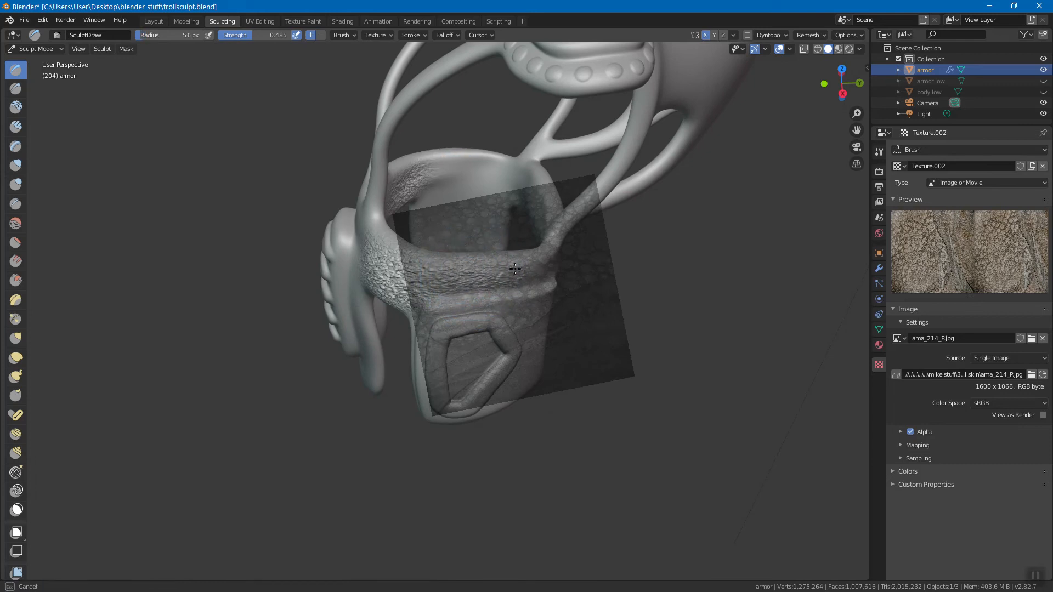
{"action": "middle_click_drag", "start_coordinate": [460, 277], "coordinate": [496, 275]}
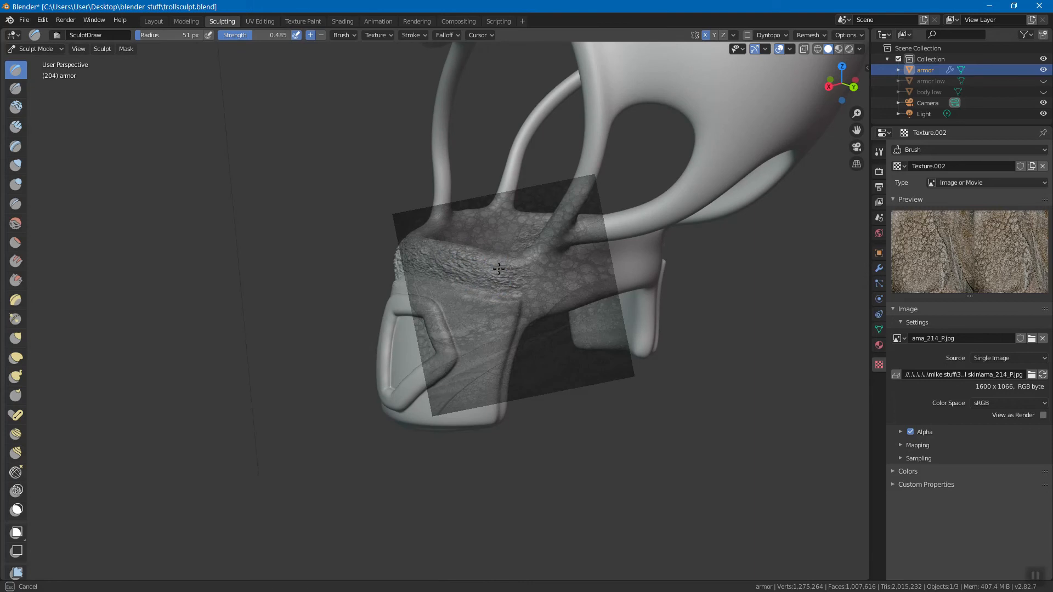
{"action": "left_click_drag", "start_coordinate": [534, 276], "coordinate": [540, 278]}
{"action": "middle_click_drag", "start_coordinate": [540, 278], "coordinate": [501, 280]}
Extend the stenciled skin texture around the belt and along the edge of the ribbed front plate
{"action": "mouse_move", "coordinate": [500, 279]}
{"action": "left_mouse_down"}
{"action": "mouse_move", "coordinate": [516, 269]}
{"action": "mouse_move", "coordinate": [515, 304]}
{"action": "mouse_move", "coordinate": [459, 294]}
{"action": "left_mouse_up"}
{"action": "mouse_move", "coordinate": [458, 293]}
{"action": "middle_mouse_down"}
{"action": "mouse_move", "coordinate": [372, 278]}
{"action": "mouse_move", "coordinate": [347, 299]}
{"action": "mouse_move", "coordinate": [498, 299]}
{"action": "mouse_move", "coordinate": [499, 318]}
{"action": "middle_mouse_up"}
{"action": "middle_click_drag", "start_coordinate": [369, 322], "coordinate": [458, 289]}
{"action": "mouse_move", "coordinate": [502, 271]}
{"action": "left_mouse_down"}
{"action": "mouse_move", "coordinate": [502, 234]}
{"action": "mouse_move", "coordinate": [491, 264]}
{"action": "left_mouse_up"}
{"action": "left_click_drag", "start_coordinate": [501, 306], "coordinate": [510, 318]}
{"action": "middle_click_drag", "start_coordinate": [510, 319], "coordinate": [530, 265], "text": "shift"}
{"action": "mouse_move", "coordinate": [535, 267]}
{"action": "left_mouse_down"}
{"action": "mouse_move", "coordinate": [520, 293]}
{"action": "mouse_move", "coordinate": [519, 336]}
{"action": "left_mouse_up"}
{"action": "middle_click_drag", "start_coordinate": [510, 268], "coordinate": [515, 287], "text": "shift"}
{"action": "left_click_drag", "start_coordinate": [515, 262], "coordinate": [494, 244]}
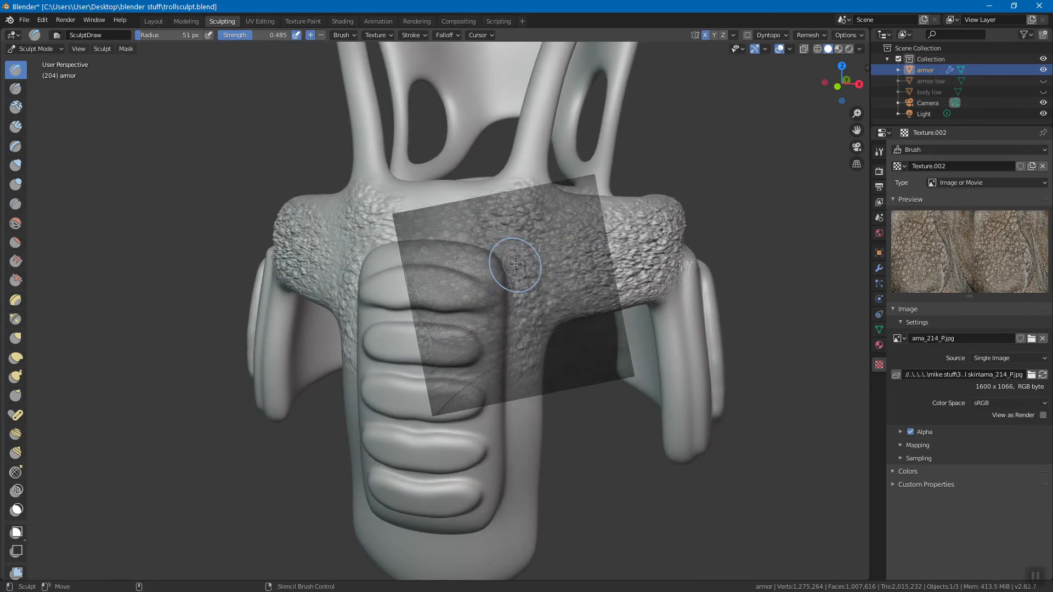
Fill the front center of the belt above the ribbed plate with the stenciled skin texture
{"action": "mouse_move", "coordinate": [498, 276]}
{"action": "middle_mouse_down", "text": "shift"}
{"action": "mouse_move", "coordinate": [533, 300]}
{"action": "mouse_move", "coordinate": [555, 292]}
{"action": "middle_mouse_up", "text": "shift"}
{"action": "mouse_move", "coordinate": [554, 274]}
{"action": "left_mouse_down"}
{"action": "mouse_move", "coordinate": [569, 277]}
{"action": "mouse_move", "coordinate": [560, 262]}
{"action": "left_mouse_up"}
{"action": "middle_click_drag", "start_coordinate": [544, 266], "coordinate": [531, 270]}
{"action": "mouse_move", "coordinate": [538, 255]}
{"action": "left_mouse_down"}
{"action": "mouse_move", "coordinate": [547, 252]}
{"action": "mouse_move", "coordinate": [549, 275]}
{"action": "left_mouse_up"}
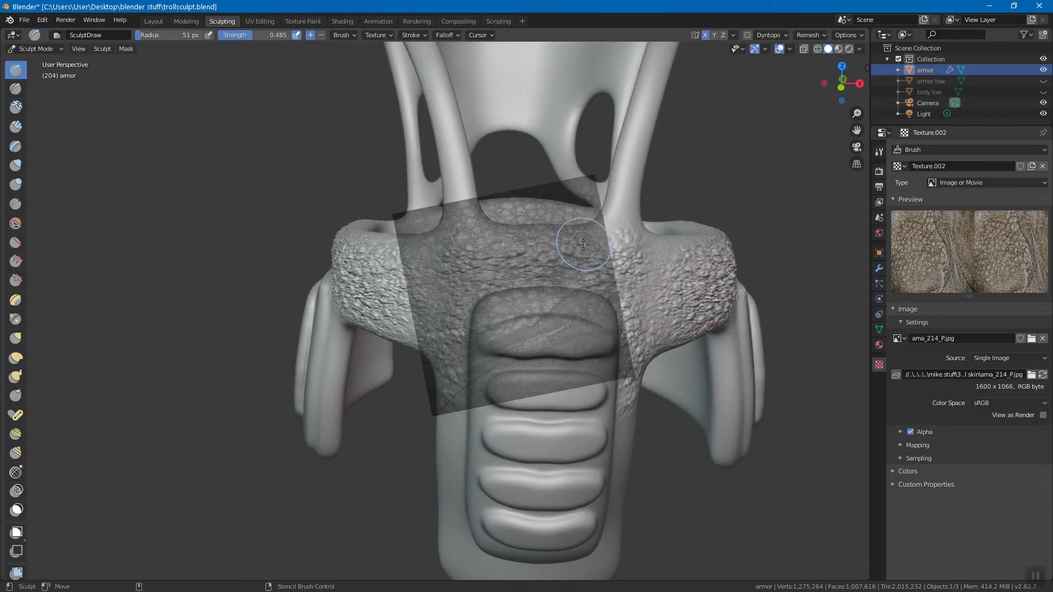
{"action": "left_click_drag", "start_coordinate": [587, 242], "coordinate": [585, 246]}
{"action": "middle_click_drag", "start_coordinate": [555, 257], "coordinate": [536, 260], "text": "shift"}
{"action": "mouse_move", "coordinate": [536, 260]}
{"action": "left_mouse_down"}
{"action": "mouse_move", "coordinate": [578, 240]}
{"action": "mouse_move", "coordinate": [521, 254]}
{"action": "left_mouse_up"}
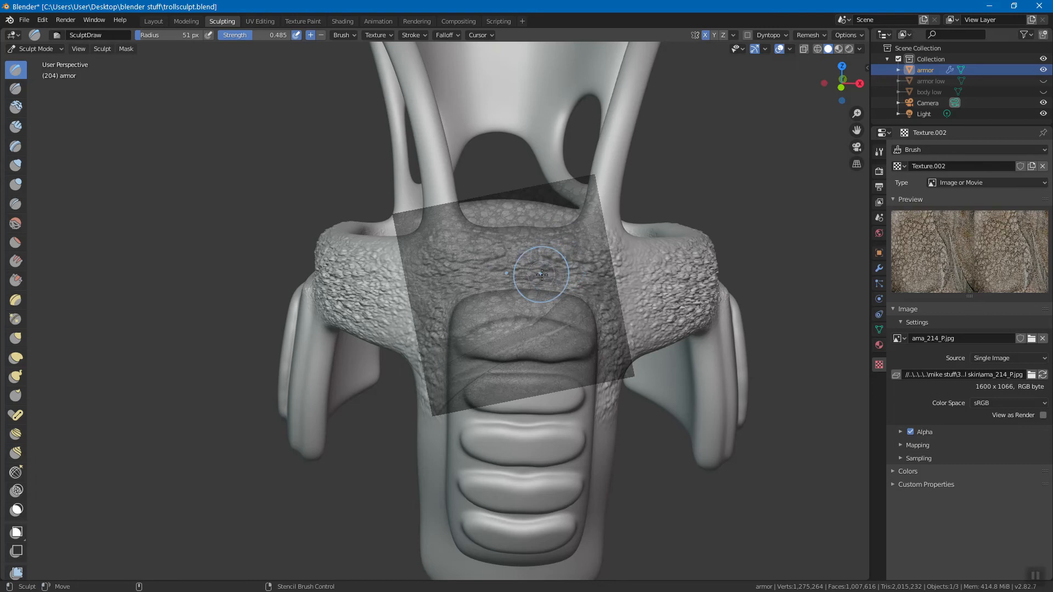
{"action": "middle_click_drag", "start_coordinate": [521, 254], "coordinate": [522, 287]}
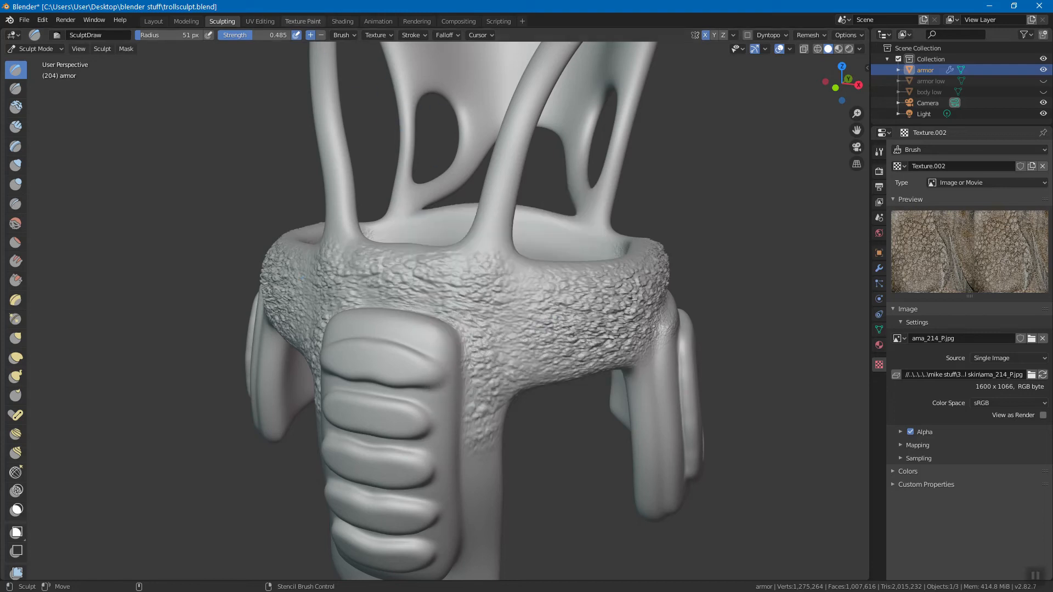
{"action": "left_click", "coordinate": [186, 19]}
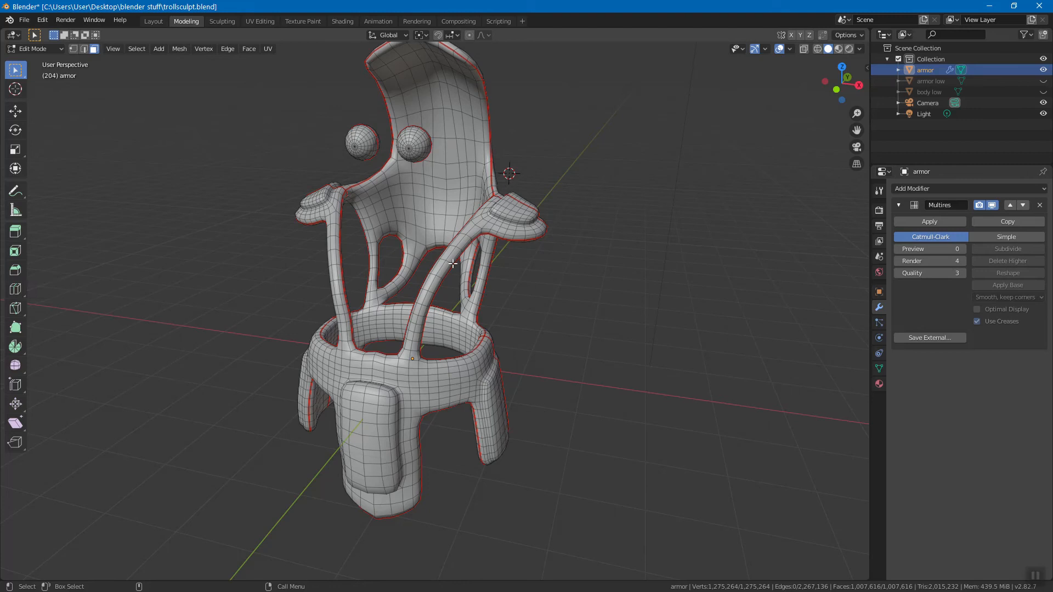
{"action": "left_click", "coordinate": [222, 21]}
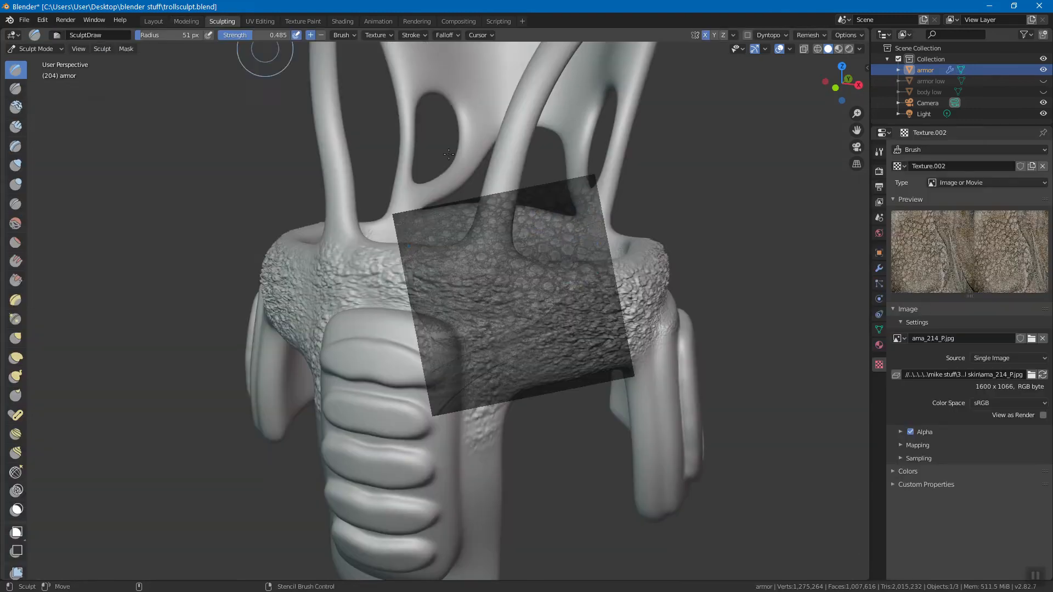
Return the Draw brush to Tiled mapping, unlink Texture.002 from it, and save the sculpt file
{"action": "left_click", "coordinate": [389, 37]}
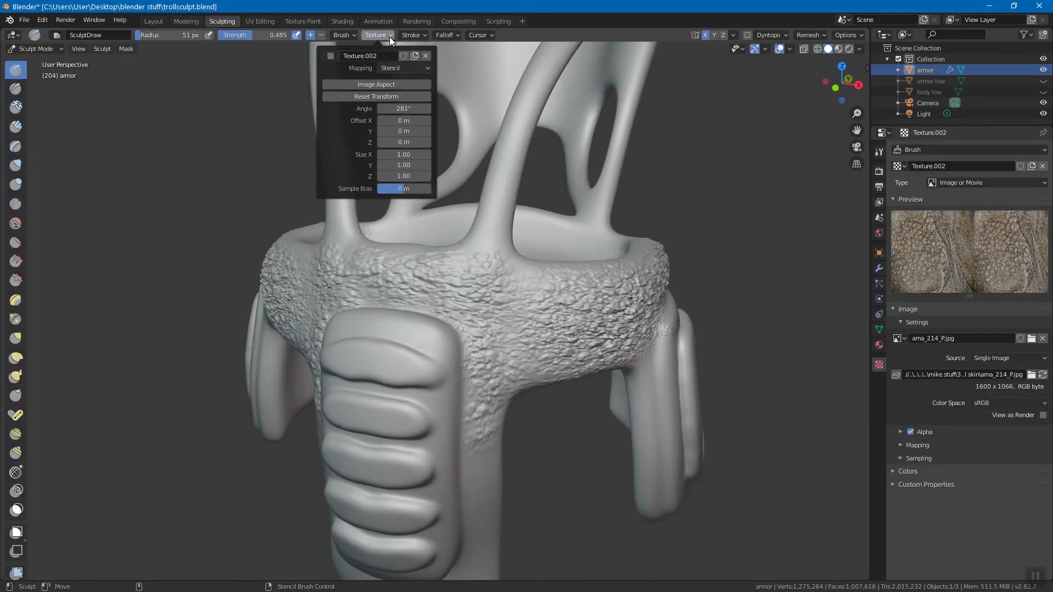
{"action": "left_click", "coordinate": [424, 71]}
{"action": "left_click", "coordinate": [417, 80]}
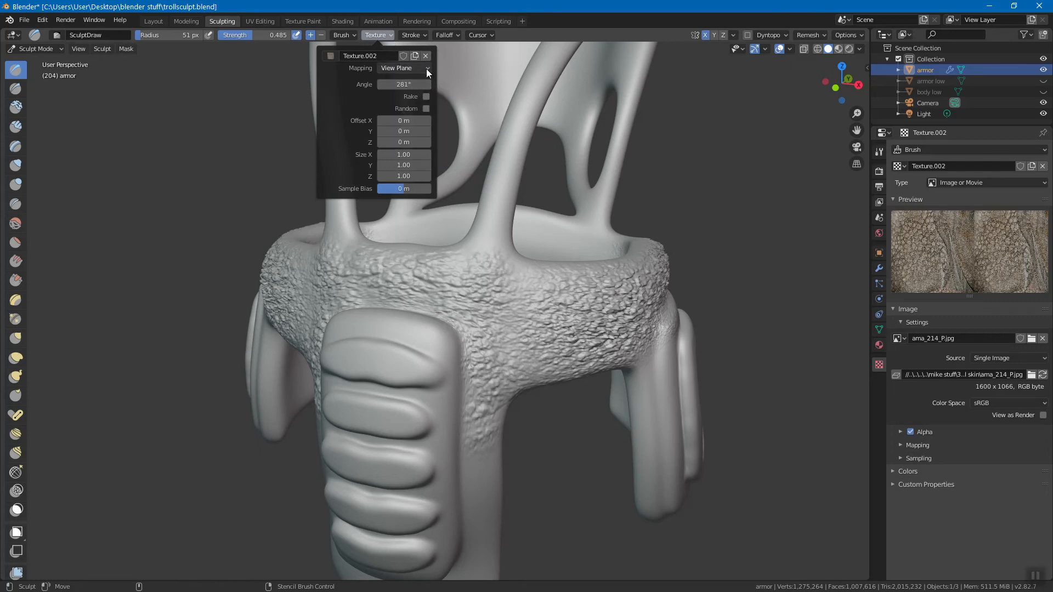
{"action": "left_click", "coordinate": [426, 68]}
{"action": "left_click", "coordinate": [399, 105]}
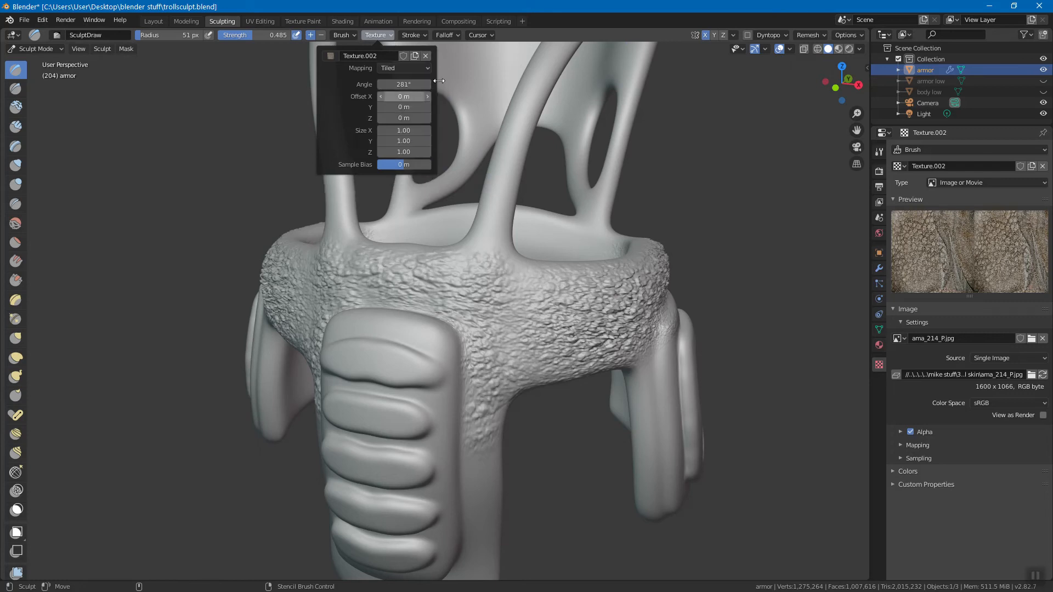
{"action": "left_click", "coordinate": [426, 56]}
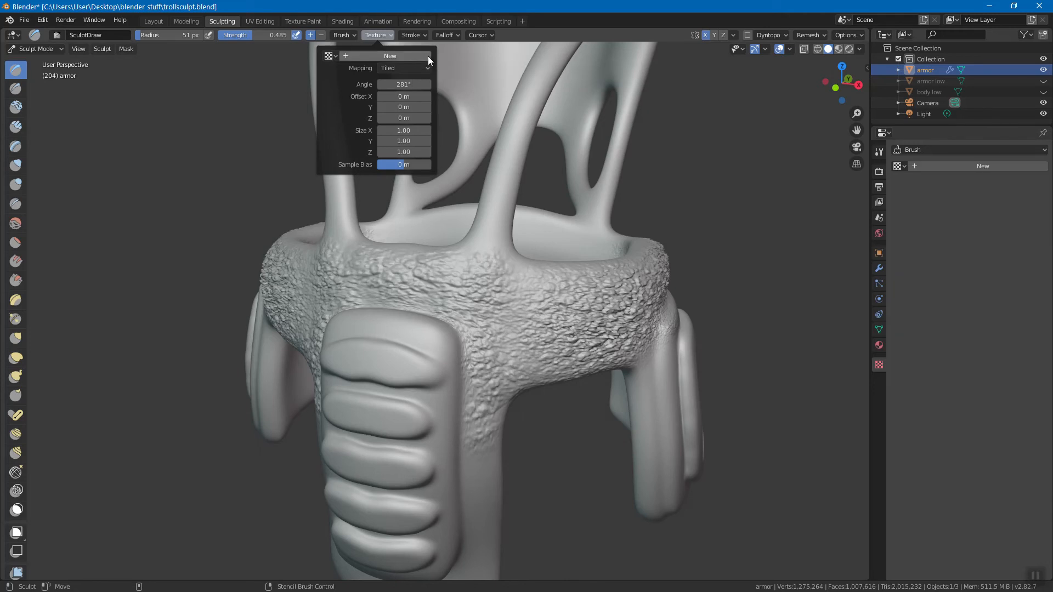
{"action": "mouse_move", "coordinate": [684, 300]}
{"action": "middle_mouse_down"}
{"action": "mouse_move", "coordinate": [387, 296]}
{"action": "mouse_move", "coordinate": [406, 311]}
{"action": "middle_mouse_up"}
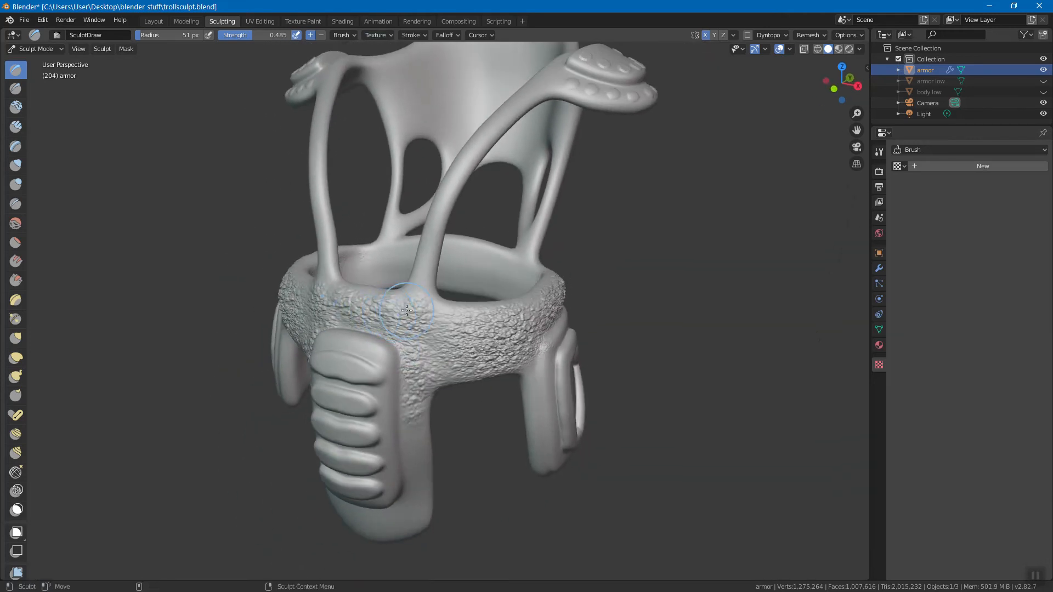
{"action": "key", "text": "ctrl+s"}
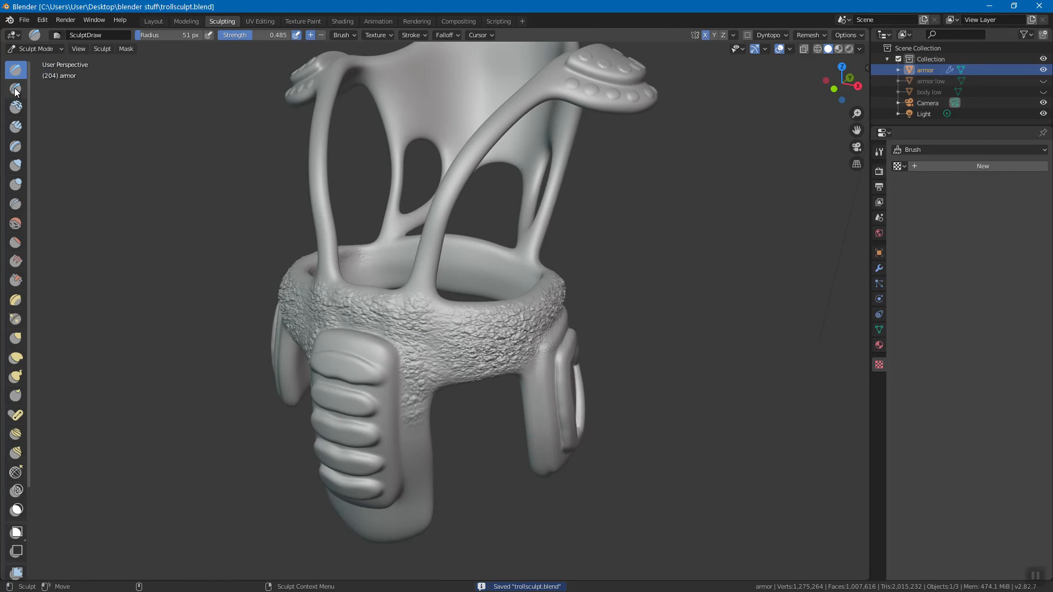
Carve a row of creases along the front flap beside the ribbed plate using the Crease brush at 28 px radius
{"action": "left_click", "coordinate": [16, 204]}
{"action": "mouse_move", "coordinate": [430, 279]}
{"action": "middle_mouse_down"}
{"action": "mouse_move", "coordinate": [430, 313]}
{"action": "mouse_move", "coordinate": [400, 324]}
{"action": "middle_mouse_up"}
{"action": "left_click_drag", "start_coordinate": [394, 320], "coordinate": [388, 364]}
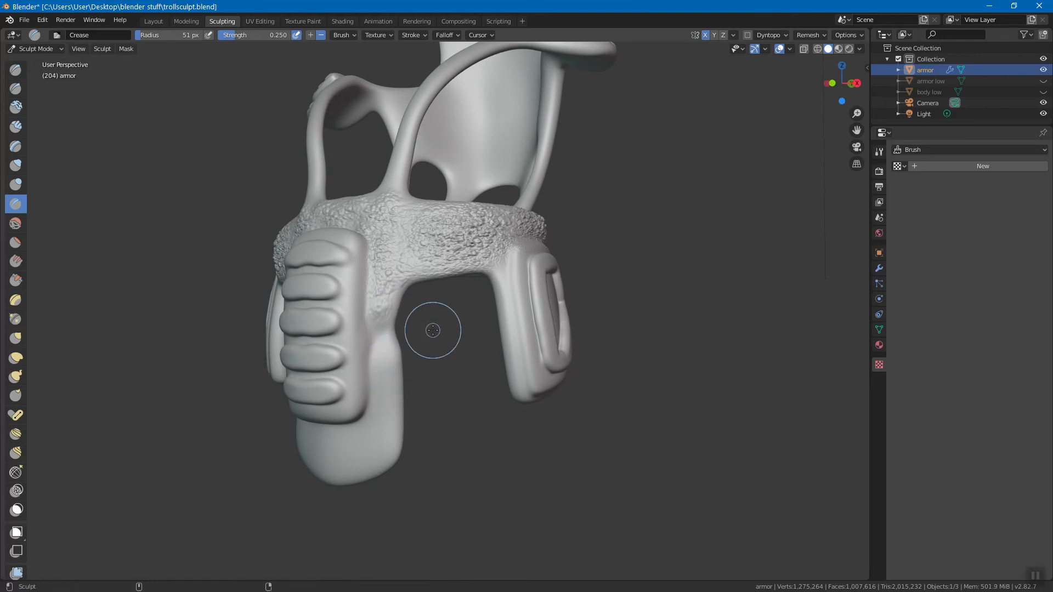
{"action": "key", "text": "bracketleft"}
{"action": "key", "text": "bracketleft"}
{"action": "key", "text": "bracketleft"}
{"action": "key", "text": "bracketleft"}
{"action": "key", "text": "bracketleft"}
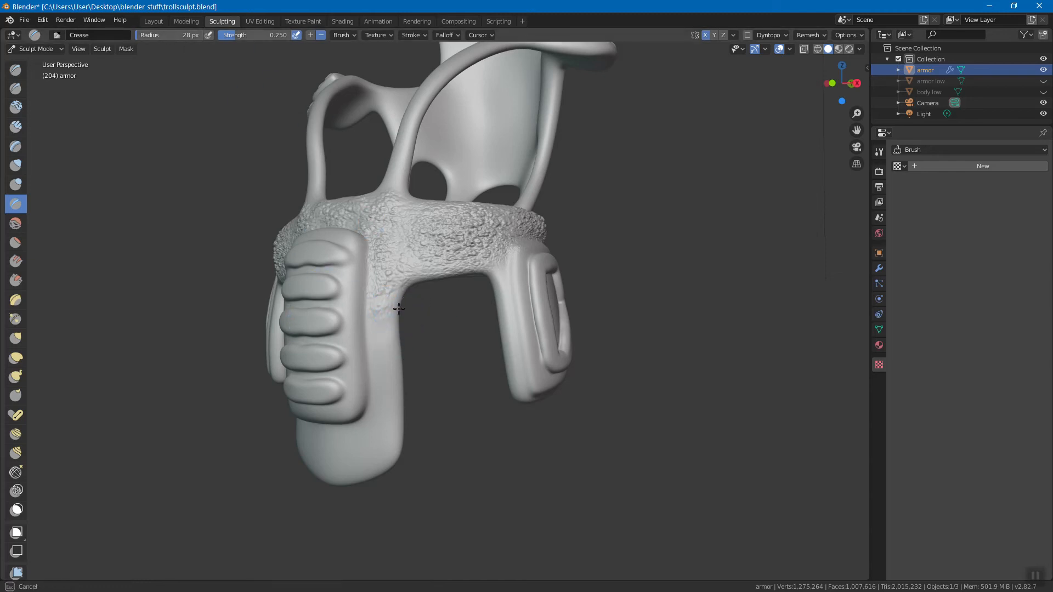
{"action": "mouse_move", "coordinate": [394, 350]}
{"action": "left_mouse_down"}
{"action": "mouse_move", "coordinate": [384, 343]}
{"action": "mouse_move", "coordinate": [388, 387]}
{"action": "mouse_move", "coordinate": [371, 412]}
{"action": "mouse_move", "coordinate": [386, 425]}
{"action": "mouse_move", "coordinate": [351, 463]}
{"action": "mouse_move", "coordinate": [385, 451]}
{"action": "mouse_move", "coordinate": [351, 476]}
{"action": "left_mouse_up"}
{"action": "mouse_move", "coordinate": [369, 430]}
{"action": "middle_mouse_down"}
{"action": "mouse_move", "coordinate": [400, 371]}
{"action": "mouse_move", "coordinate": [400, 289]}
{"action": "mouse_move", "coordinate": [380, 278]}
{"action": "mouse_move", "coordinate": [400, 265]}
{"action": "middle_mouse_up"}
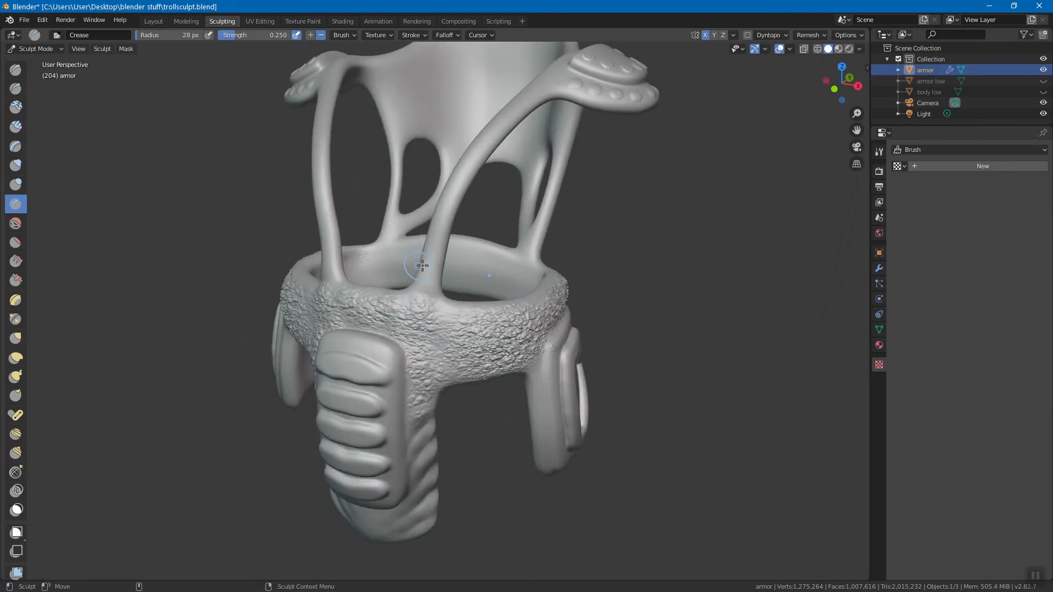
Carve several long crease folds into the back shell behind the shoulder pad, above the side opening
{"action": "left_click_drag", "start_coordinate": [444, 231], "coordinate": [429, 266]}
{"action": "left_click_drag", "start_coordinate": [442, 219], "coordinate": [454, 264]}
{"action": "mouse_move", "coordinate": [434, 122]}
{"action": "middle_mouse_down"}
{"action": "mouse_move", "coordinate": [531, 174]}
{"action": "mouse_move", "coordinate": [556, 169]}
{"action": "mouse_move", "coordinate": [551, 179]}
{"action": "mouse_move", "coordinate": [576, 196]}
{"action": "mouse_move", "coordinate": [376, 200]}
{"action": "mouse_move", "coordinate": [393, 195]}
{"action": "mouse_move", "coordinate": [301, 176]}
{"action": "middle_mouse_up"}
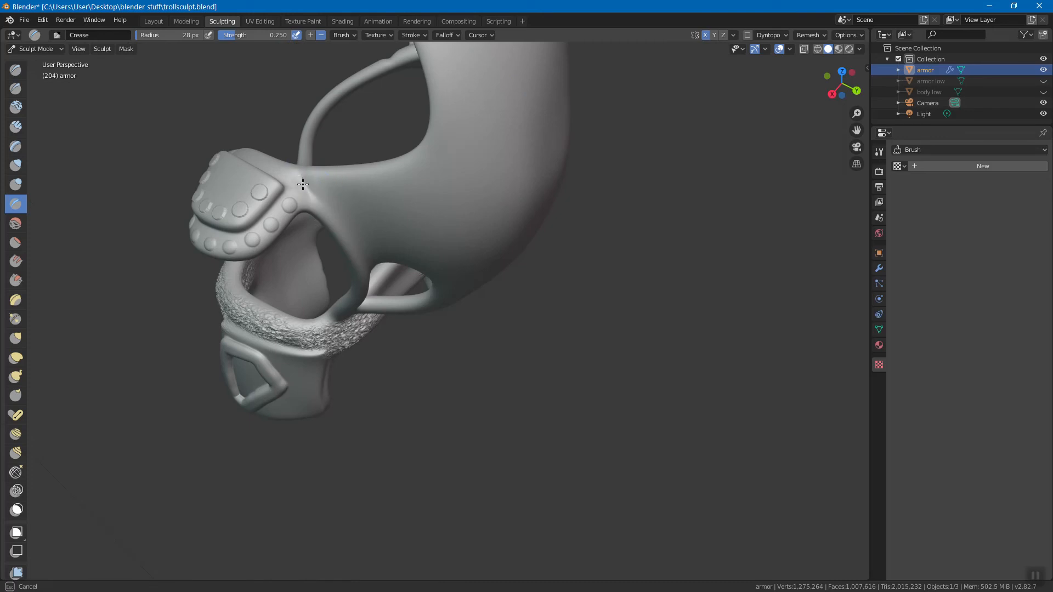
{"action": "middle_click_drag", "start_coordinate": [346, 213], "coordinate": [369, 153]}
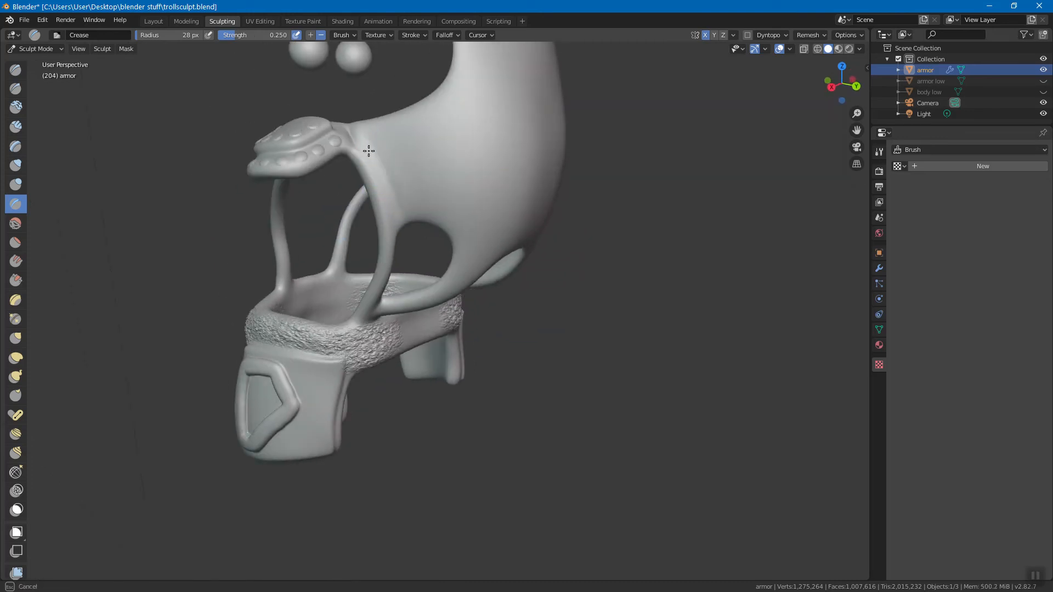
{"action": "mouse_move", "coordinate": [415, 203]}
{"action": "left_mouse_down"}
{"action": "mouse_move", "coordinate": [380, 126]}
{"action": "mouse_move", "coordinate": [402, 120]}
{"action": "left_mouse_up"}
{"action": "left_click_drag", "start_coordinate": [445, 200], "coordinate": [435, 117]}
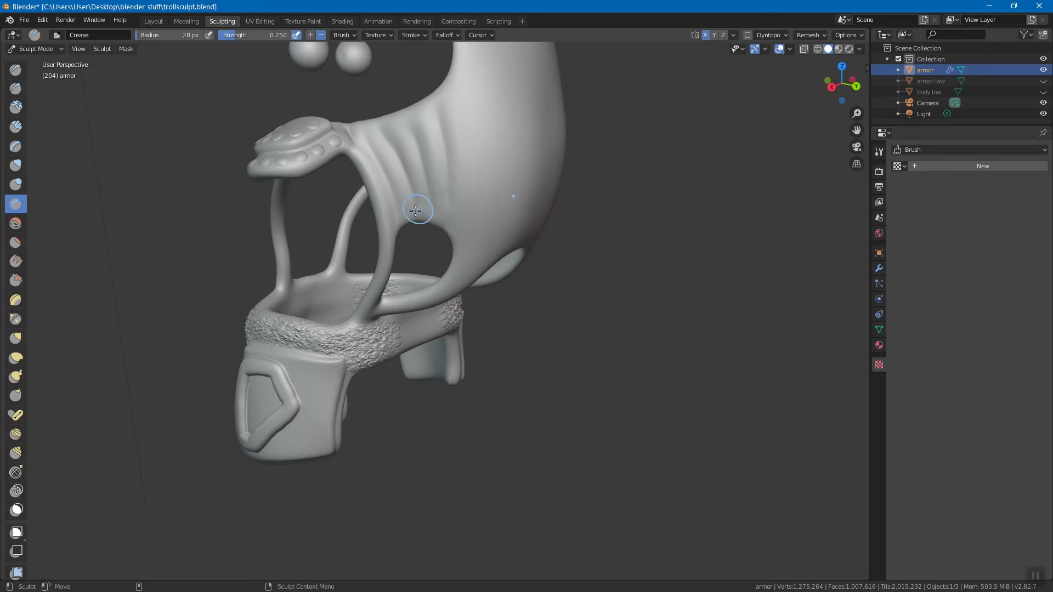
Carve vertical creases into the smooth rear section of the belt and save the sculpt file
{"action": "mouse_move", "coordinate": [408, 247]}
{"action": "middle_mouse_down"}
{"action": "mouse_move", "coordinate": [396, 211]}
{"action": "mouse_move", "coordinate": [394, 236]}
{"action": "middle_mouse_up"}
{"action": "mouse_move", "coordinate": [396, 285]}
{"action": "left_mouse_down"}
{"action": "mouse_move", "coordinate": [385, 293]}
{"action": "mouse_move", "coordinate": [391, 322]}
{"action": "left_mouse_up"}
{"action": "mouse_move", "coordinate": [404, 291]}
{"action": "left_mouse_down"}
{"action": "mouse_move", "coordinate": [406, 326]}
{"action": "mouse_move", "coordinate": [391, 328]}
{"action": "left_mouse_up"}
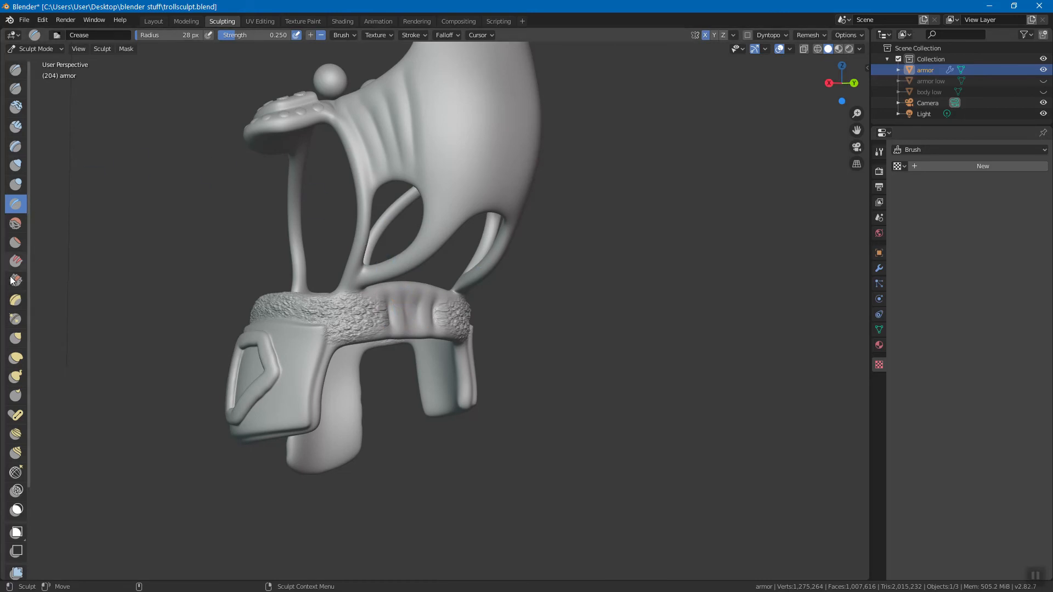
{"action": "left_click", "coordinate": [386, 35]}
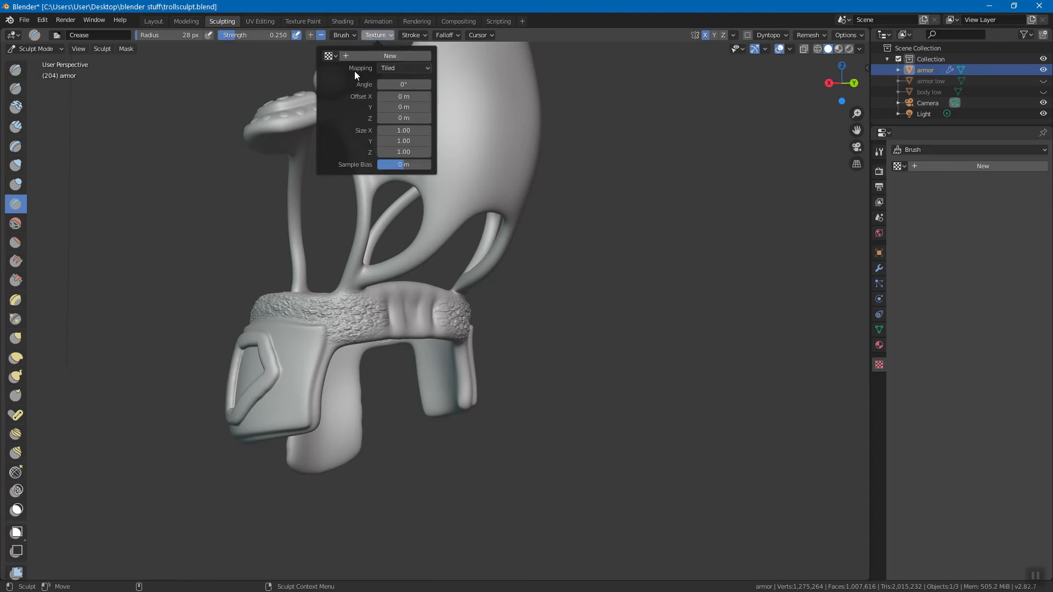
{"action": "mouse_move", "coordinate": [414, 34]}
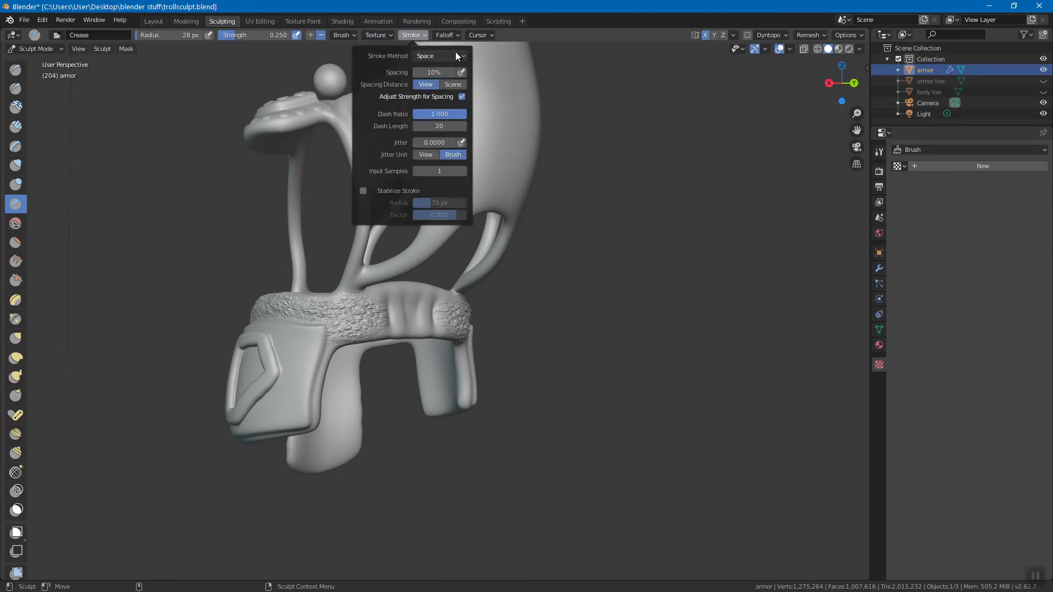
{"action": "middle_click_drag", "start_coordinate": [455, 265], "coordinate": [510, 272]}
{"action": "left_click_drag", "start_coordinate": [509, 272], "coordinate": [500, 311], "text": "alt"}
{"action": "key", "text": "ctrl+s"}
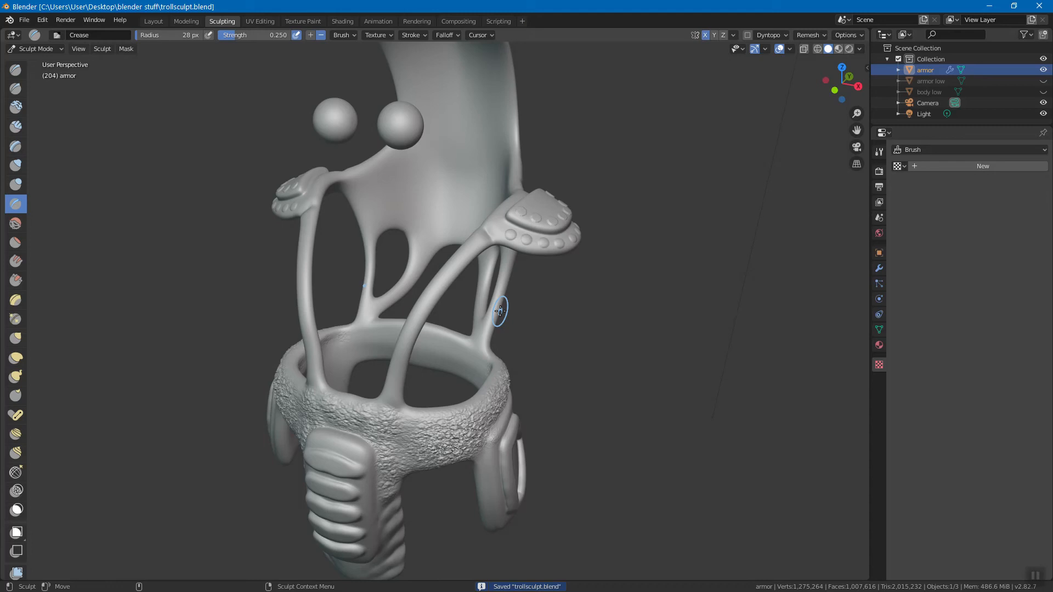
Switch to the Shading workspace, unhide the armor low object, and select it
{"action": "left_click", "coordinate": [345, 22]}
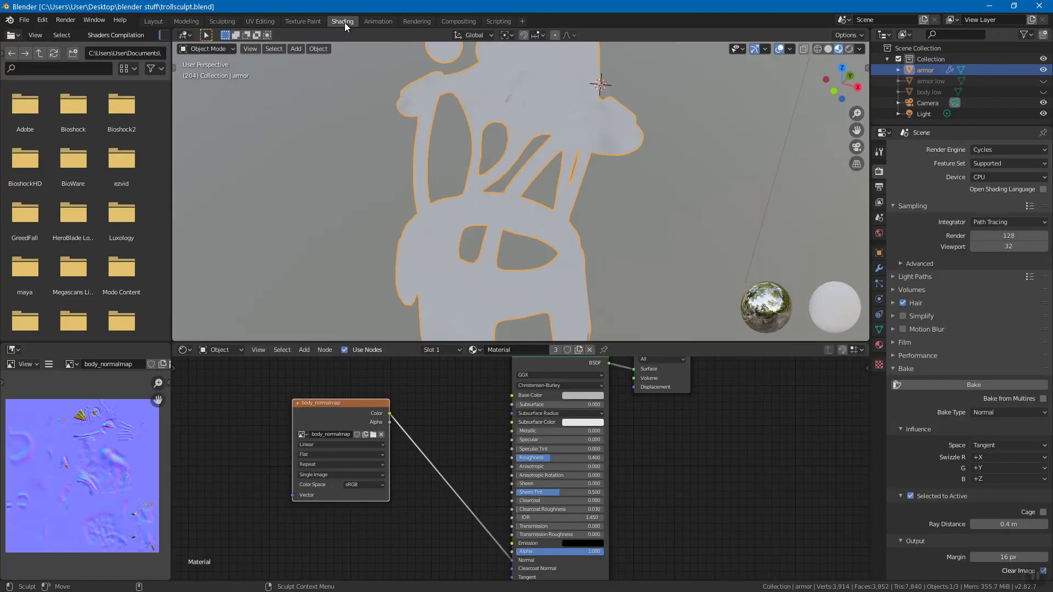
{"action": "middle_click_drag", "start_coordinate": [576, 179], "coordinate": [511, 191]}
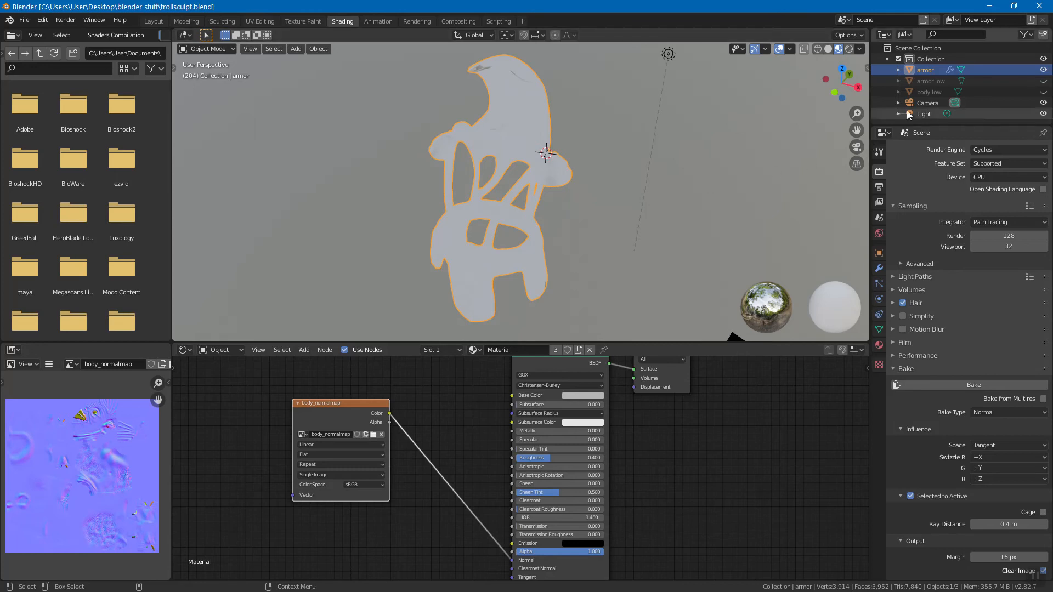
{"action": "left_click", "coordinate": [1043, 81]}
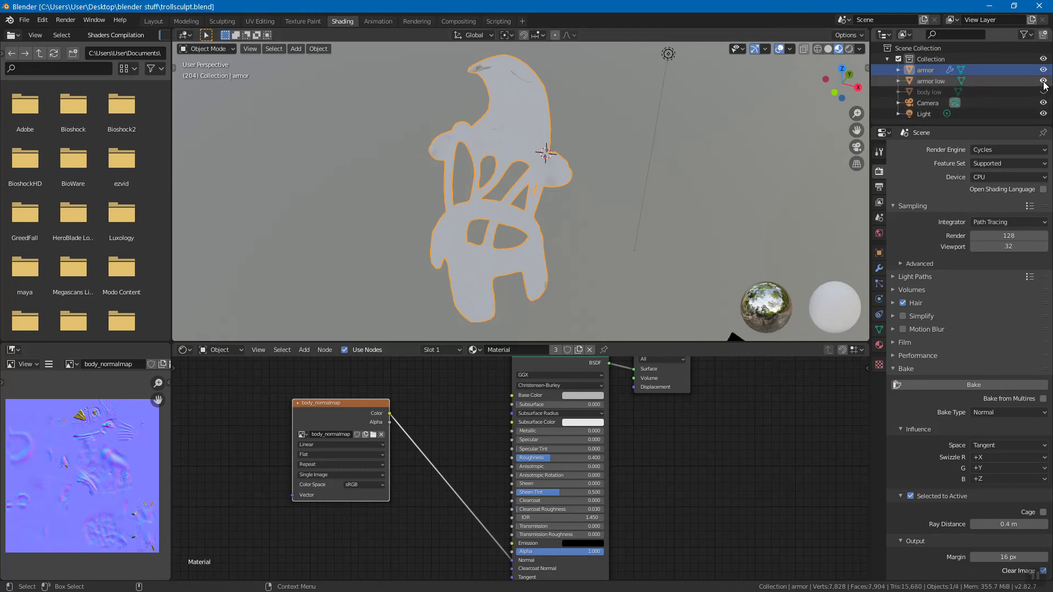
{"action": "left_click", "coordinate": [930, 81]}
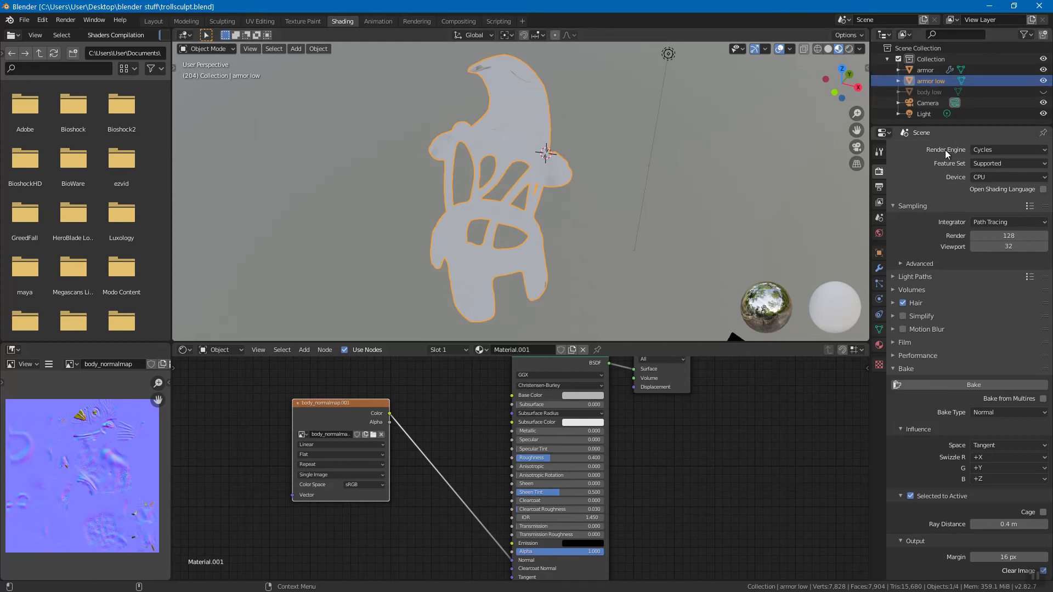
Make a separate copy of the armor low object's material and rename it armor
{"action": "left_click", "coordinate": [878, 346]}
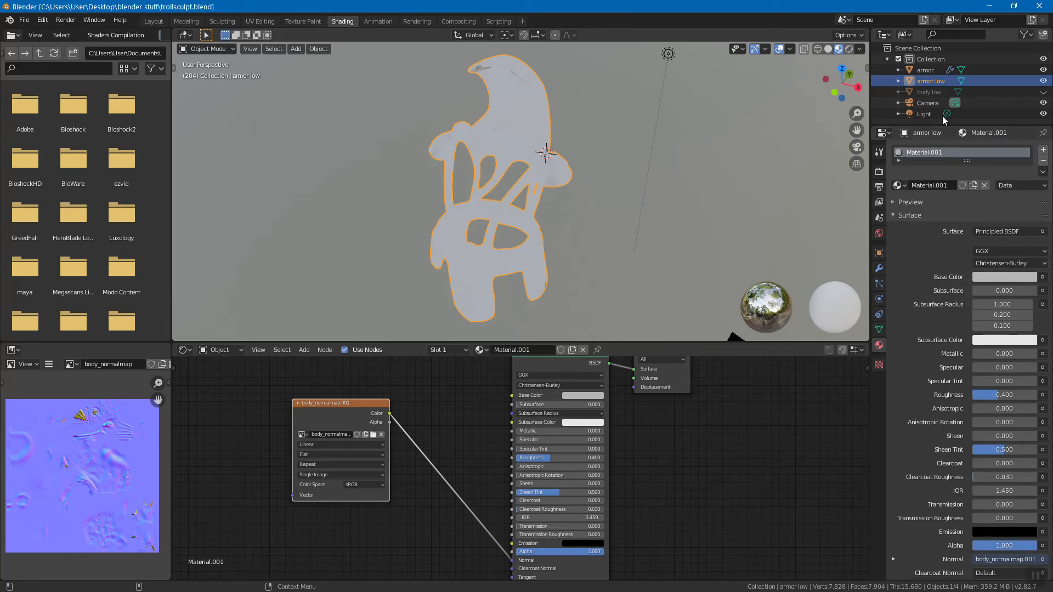
{"action": "left_click", "coordinate": [973, 187]}
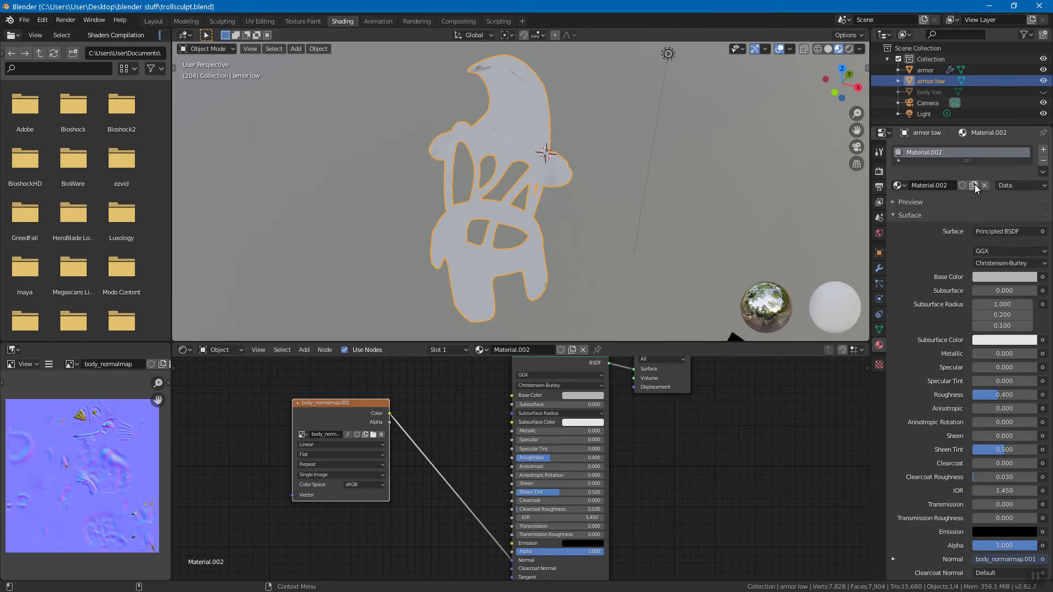
{"action": "left_click", "coordinate": [953, 185]}
{"action": "type", "text": "armor"}
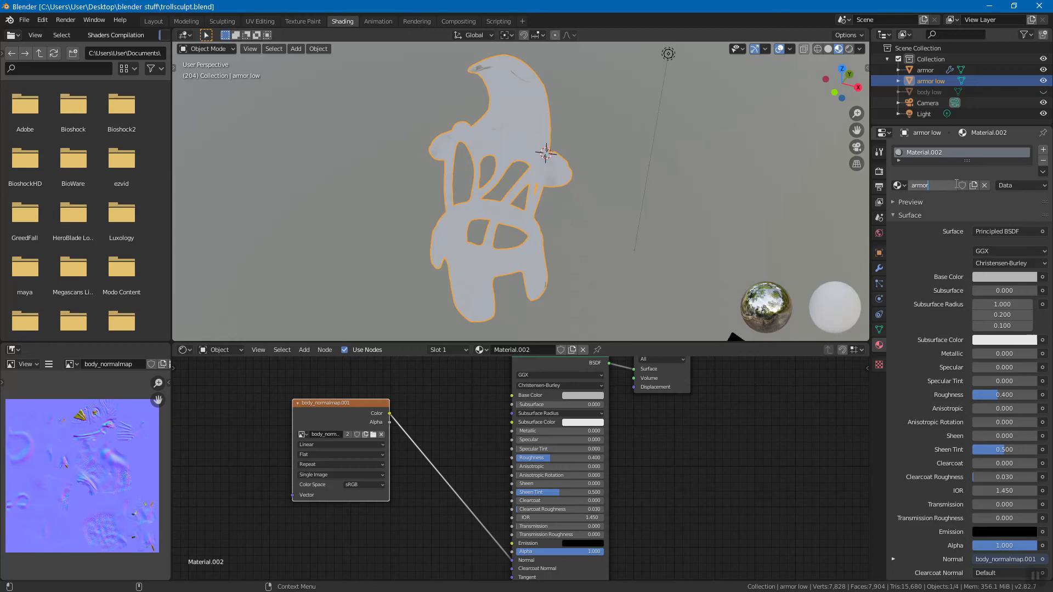
{"action": "key", "text": "Return"}
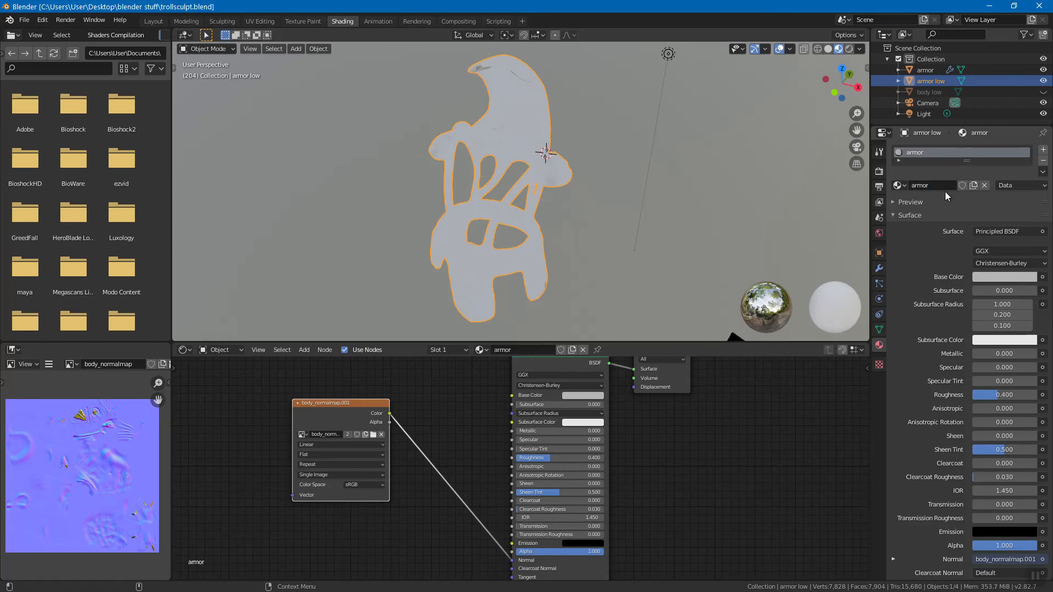
{"action": "left_click", "coordinate": [902, 185]}
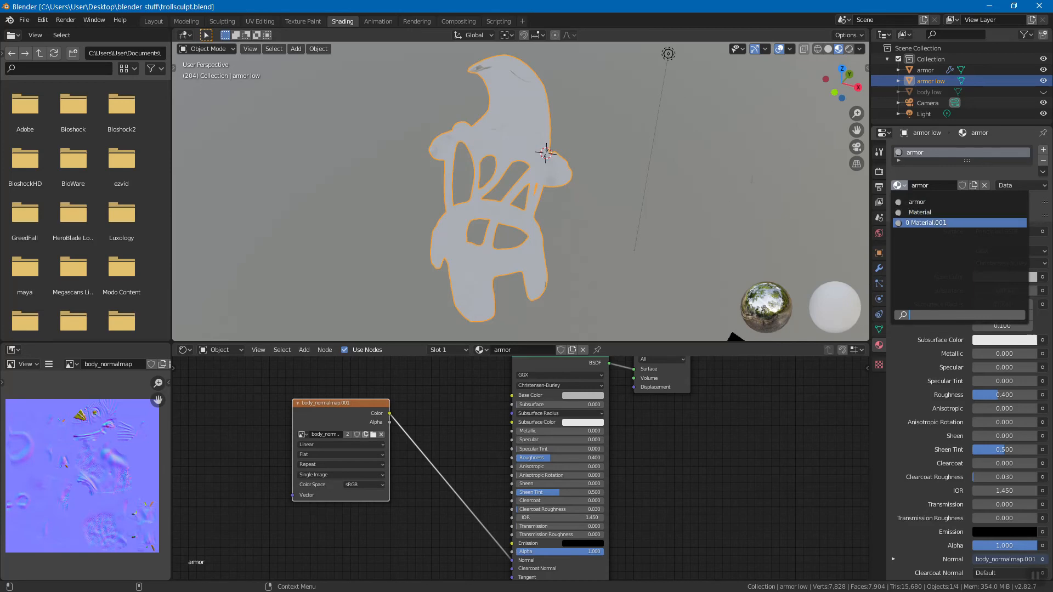
{"action": "left_click", "coordinate": [827, 397]}
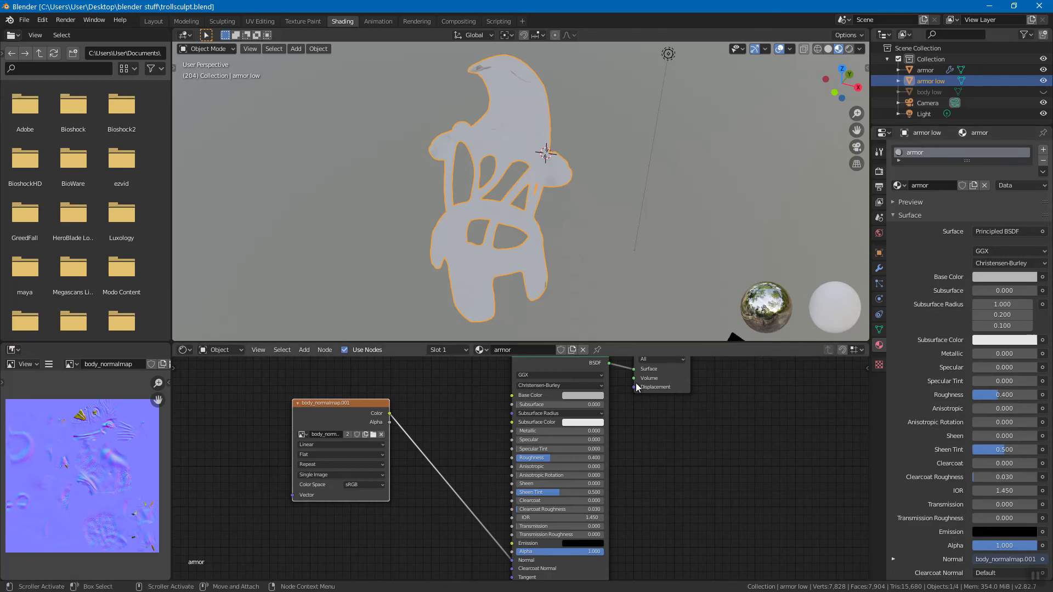
Delete the body_normalmap.001 image node from the armor material and shift the Principled BSDF node slightly
{"action": "middle_click_drag", "start_coordinate": [706, 422], "coordinate": [710, 450]}
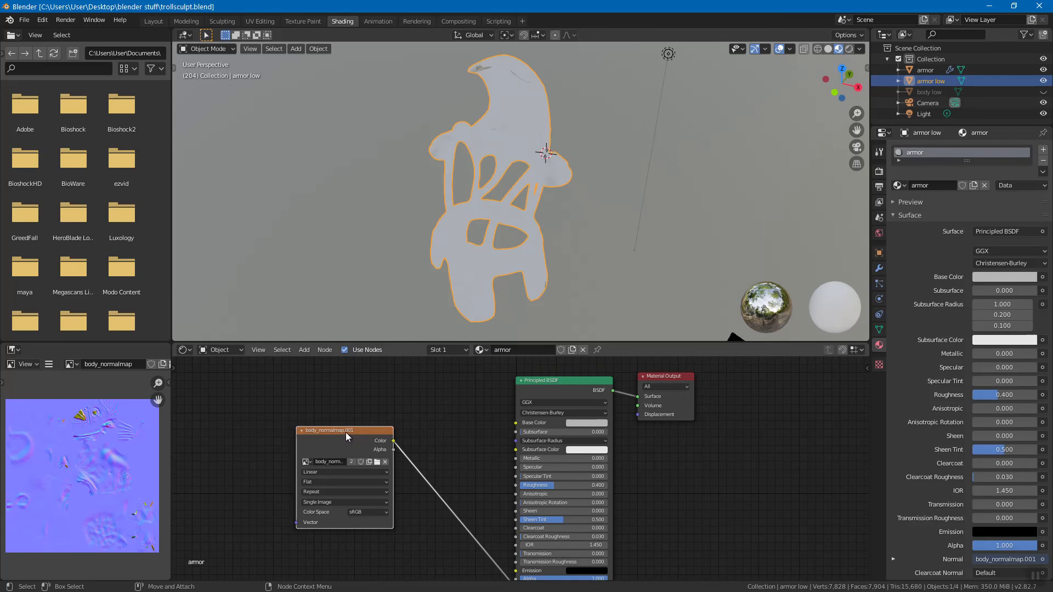
{"action": "left_click_drag", "start_coordinate": [347, 429], "coordinate": [324, 408]}
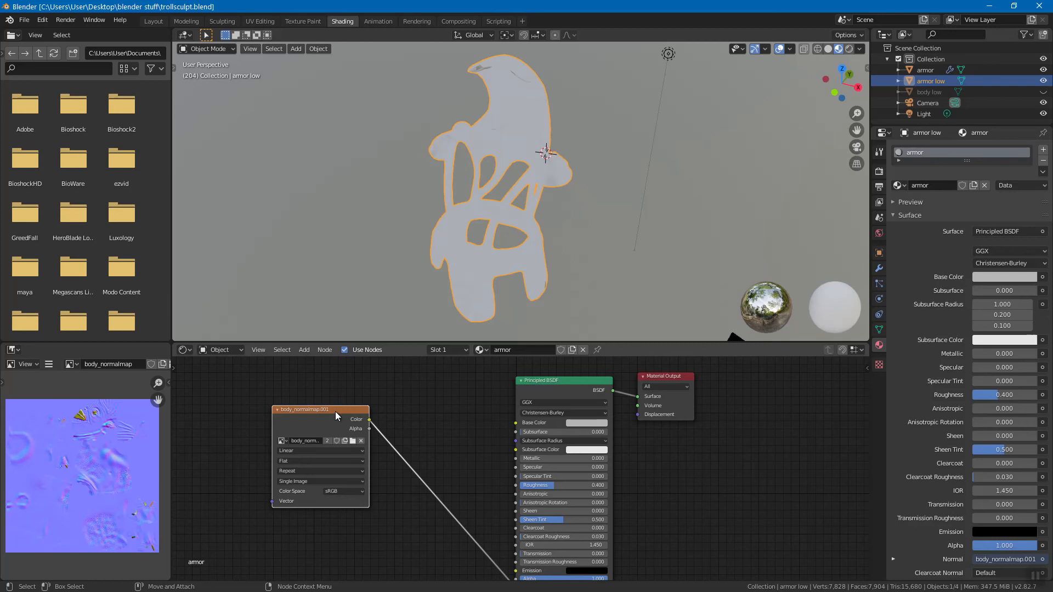
{"action": "key", "text": "x"}
{"action": "left_click_drag", "start_coordinate": [557, 377], "coordinate": [567, 370]}
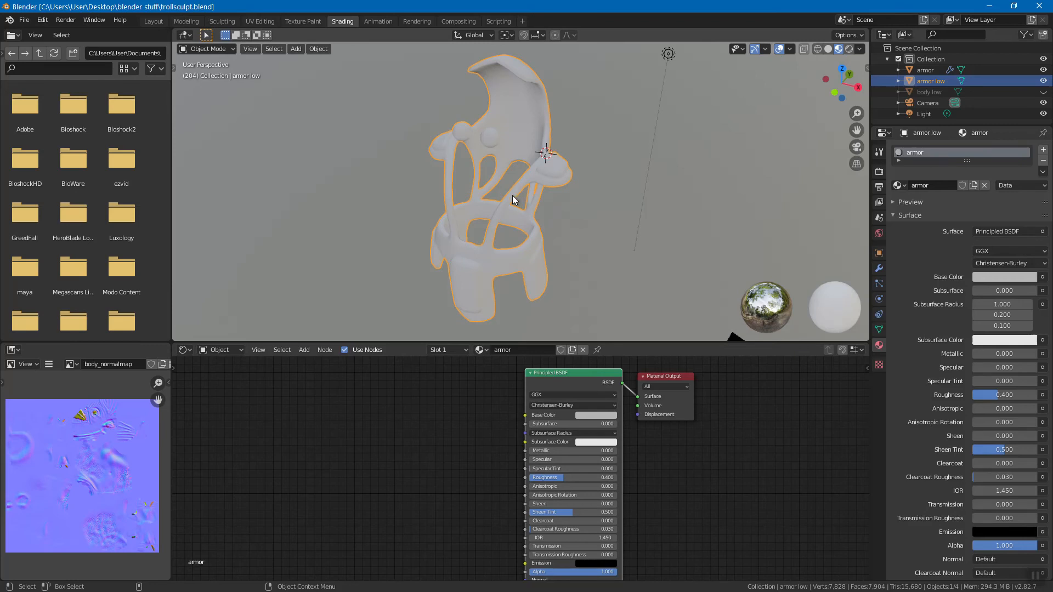
Add an Image Texture node to the armor material, placed beside the Principled BSDF node
{"action": "left_click", "coordinate": [302, 353]}
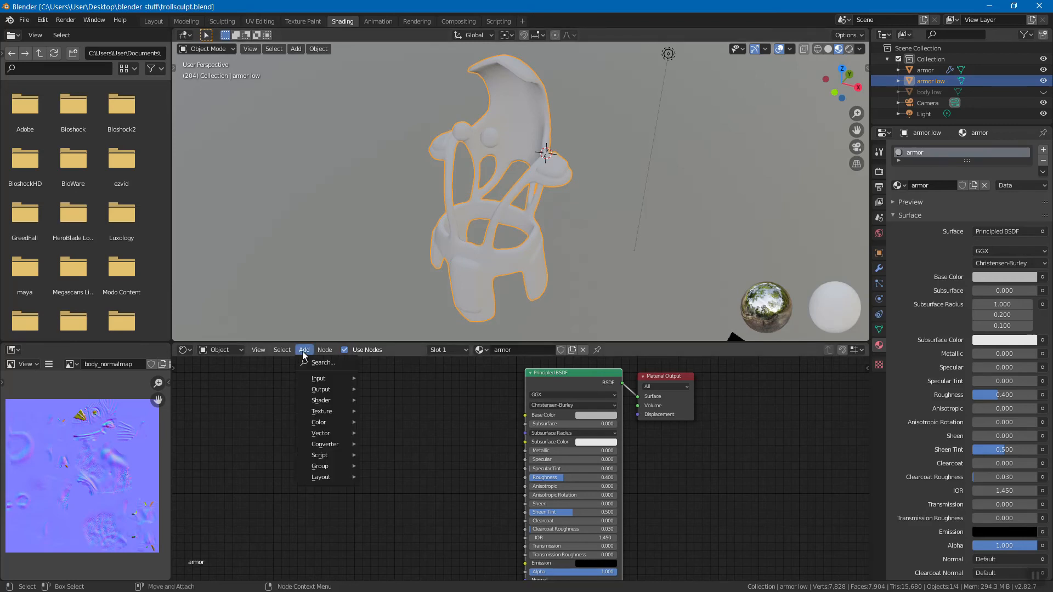
{"action": "mouse_move", "coordinate": [318, 379]}
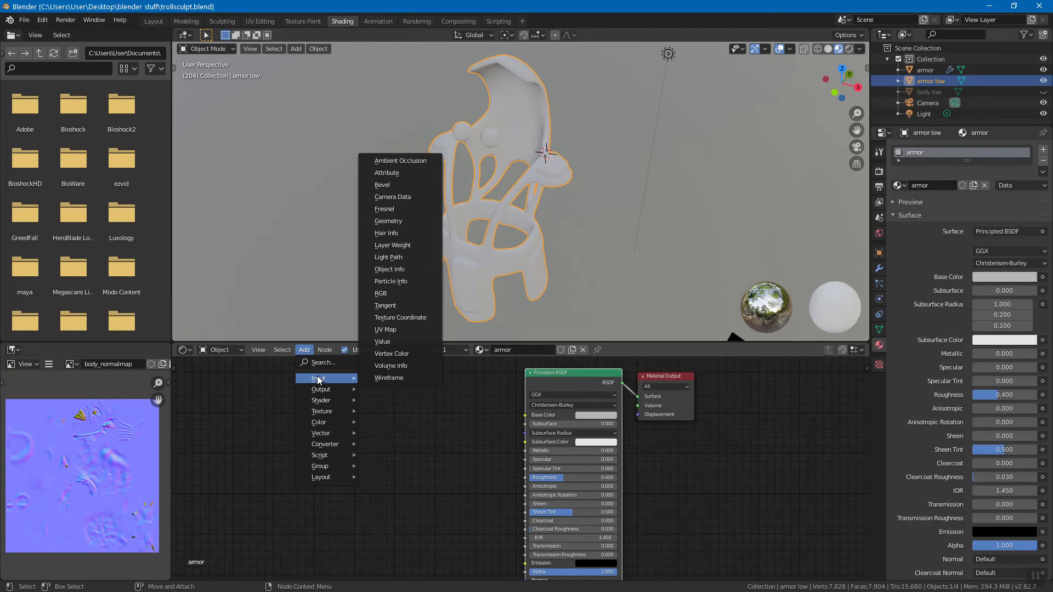
{"action": "mouse_move", "coordinate": [329, 411]}
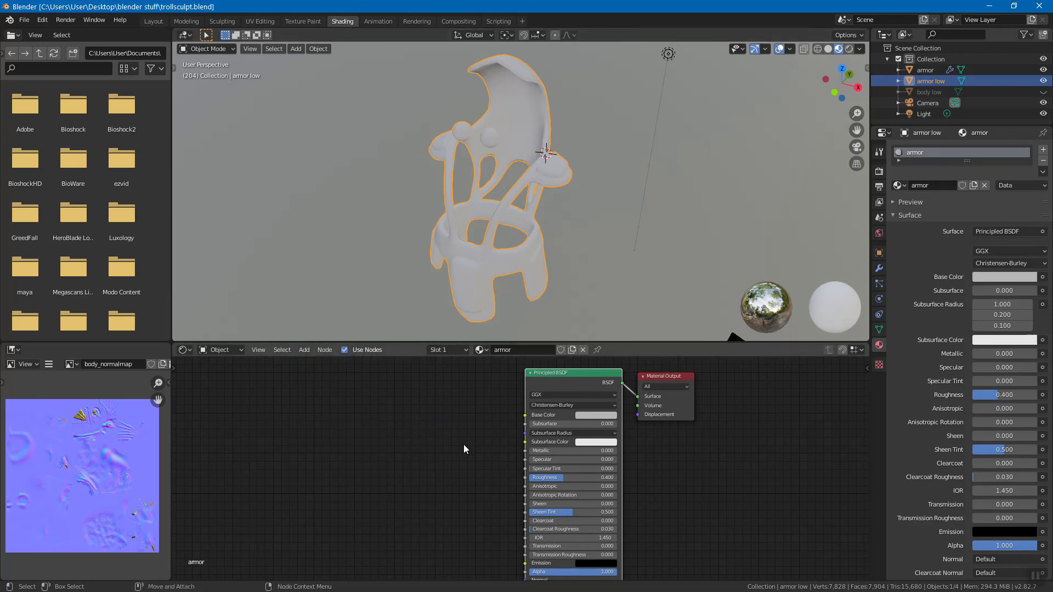
{"action": "left_click", "coordinate": [303, 350]}
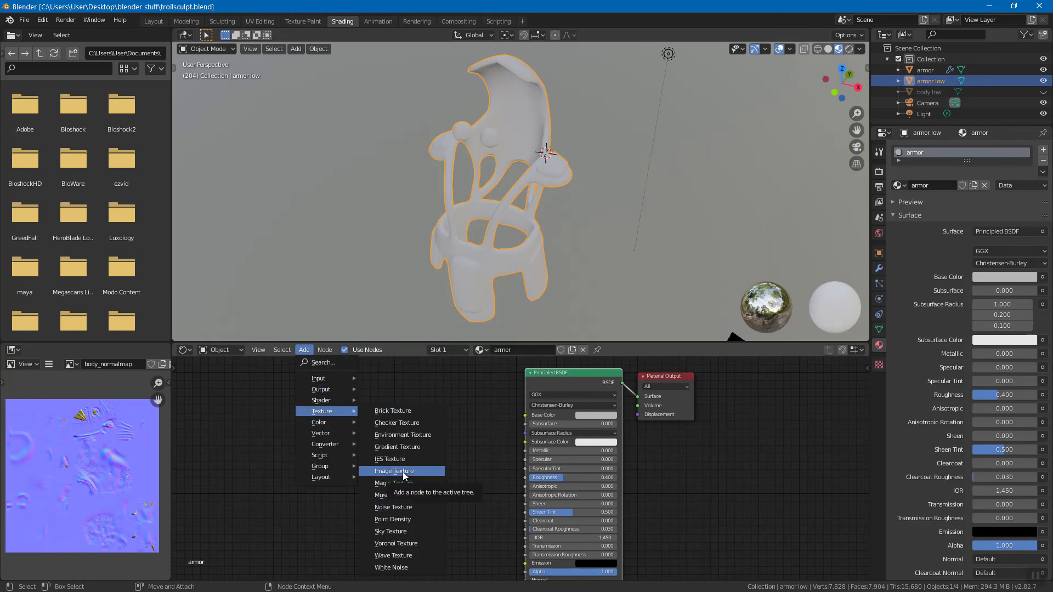
{"action": "left_click", "coordinate": [403, 475]}
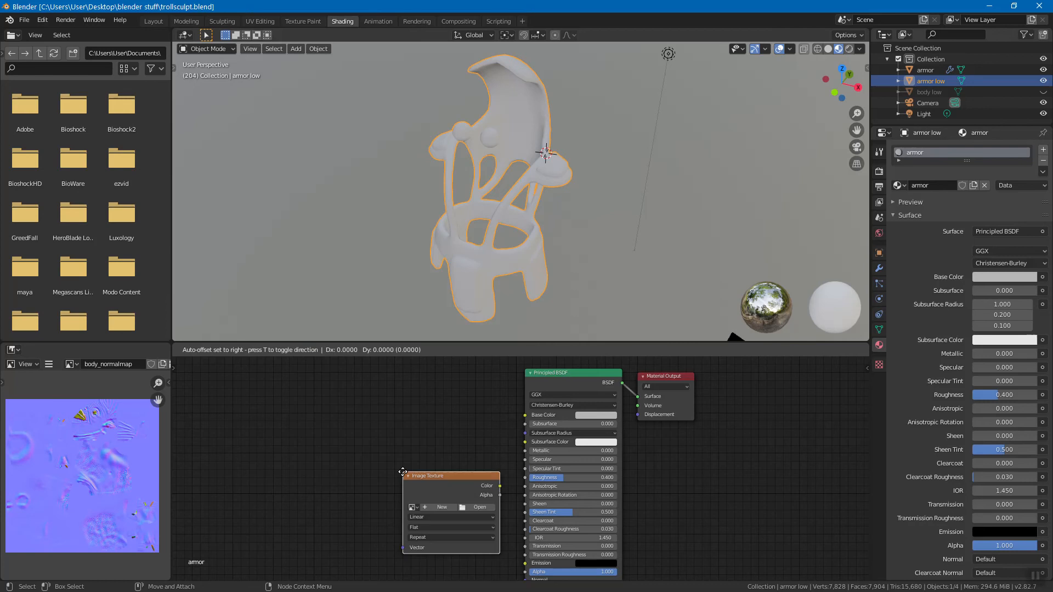
{"action": "left_click", "coordinate": [322, 425]}
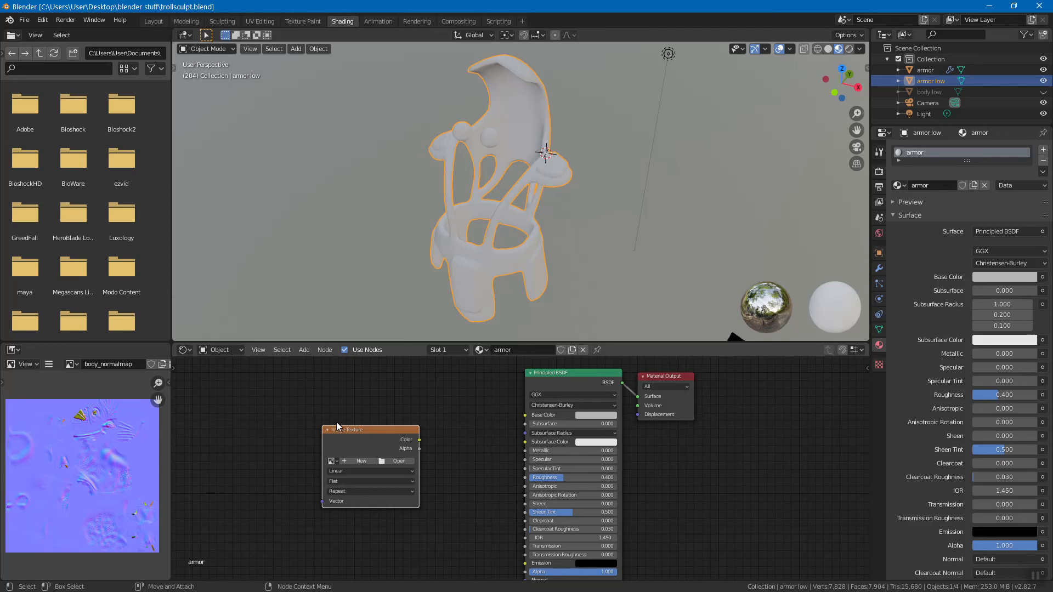
{"action": "left_click", "coordinate": [31, 365]}
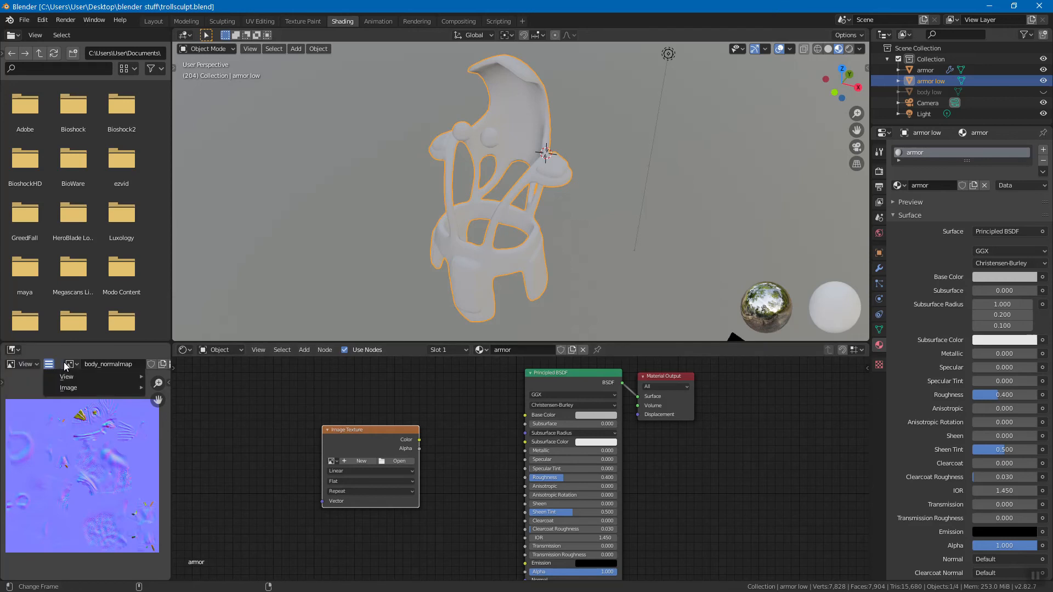
{"action": "left_click", "coordinate": [49, 365]}
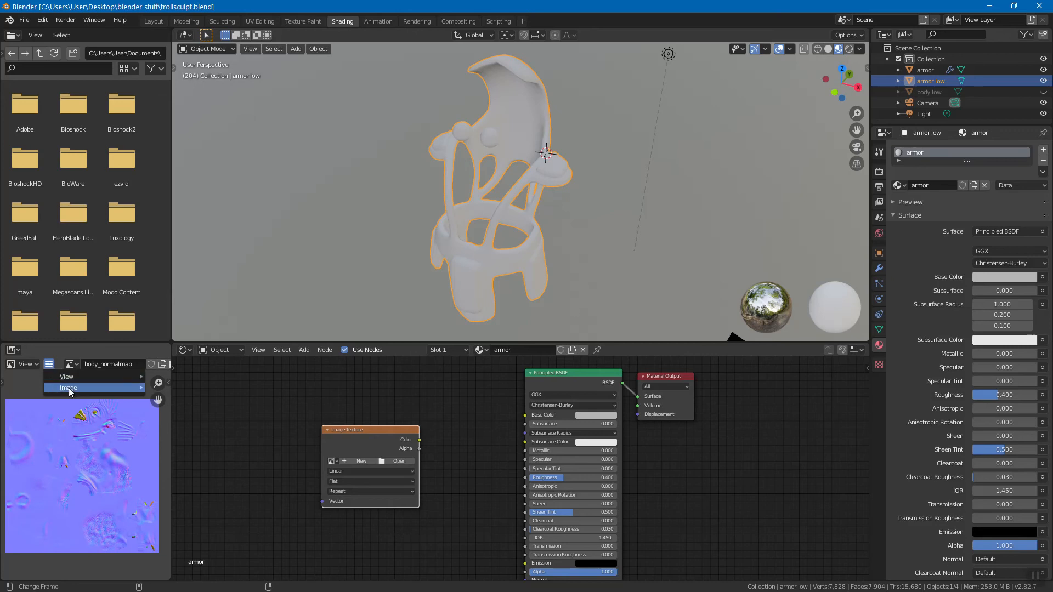
{"action": "mouse_move", "coordinate": [67, 389]}
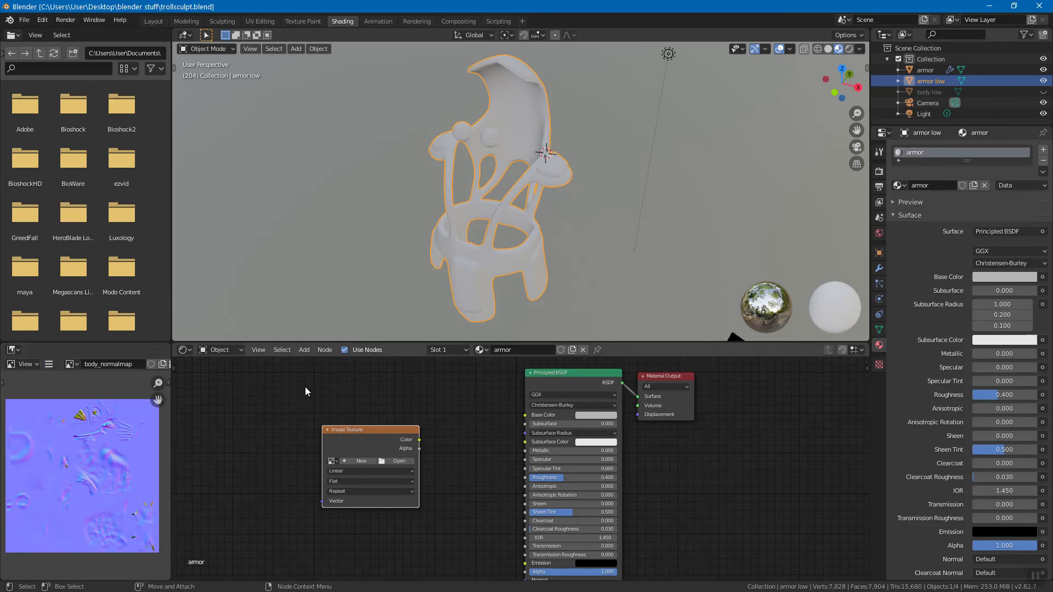
Create a new blank image named armor_normal at 2048 × 2048 px in the Image Texture node
{"action": "left_click", "coordinate": [357, 461]}
{"action": "left_click", "coordinate": [404, 453]}
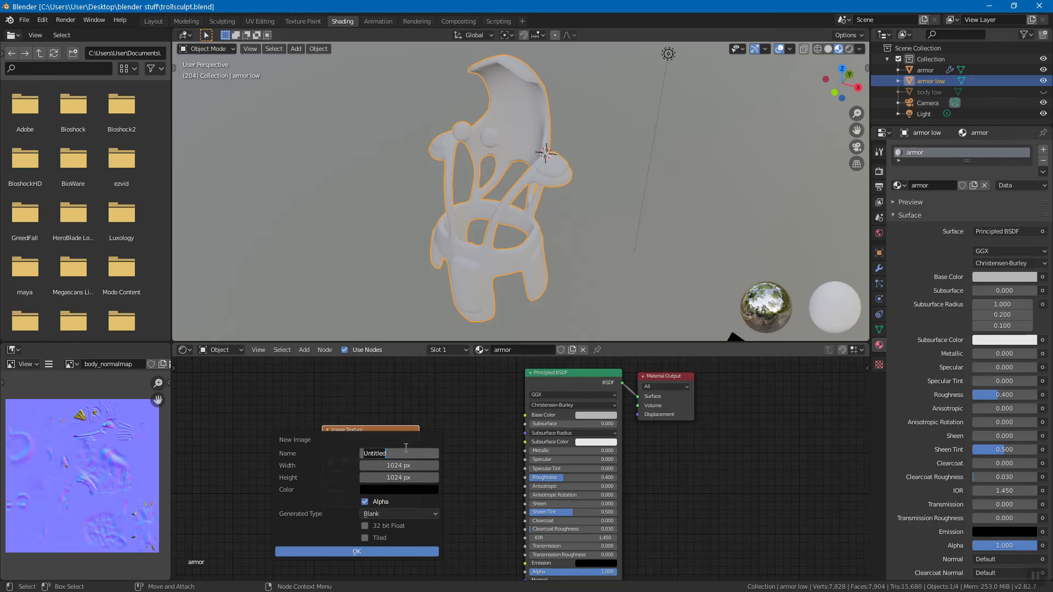
{"action": "type", "text": "armor"}
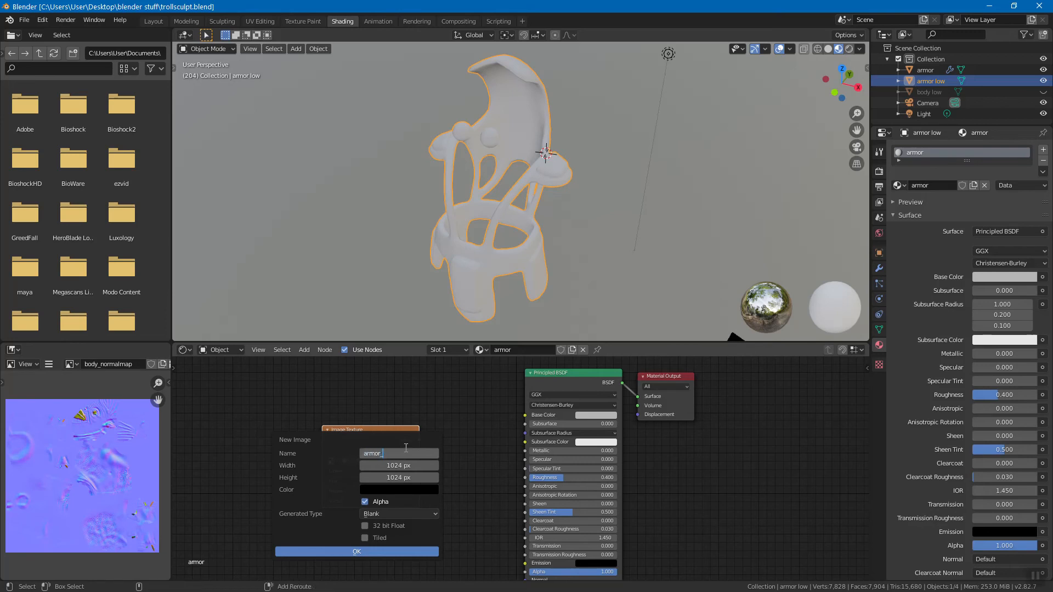
{"action": "type", "text": "_normal"}
{"action": "key", "text": "Return"}
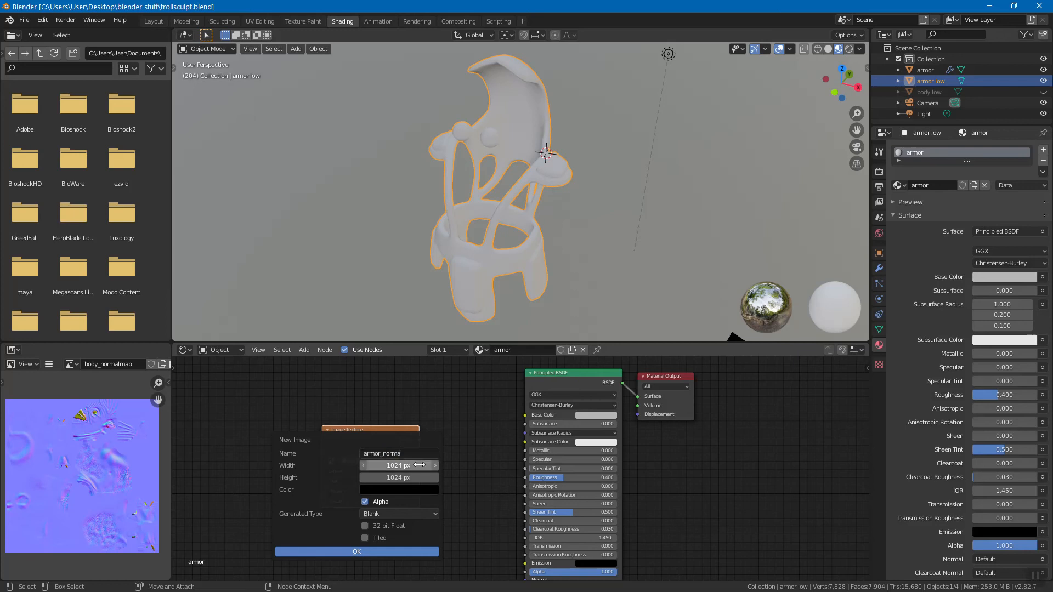
{"action": "left_click", "coordinate": [417, 465]}
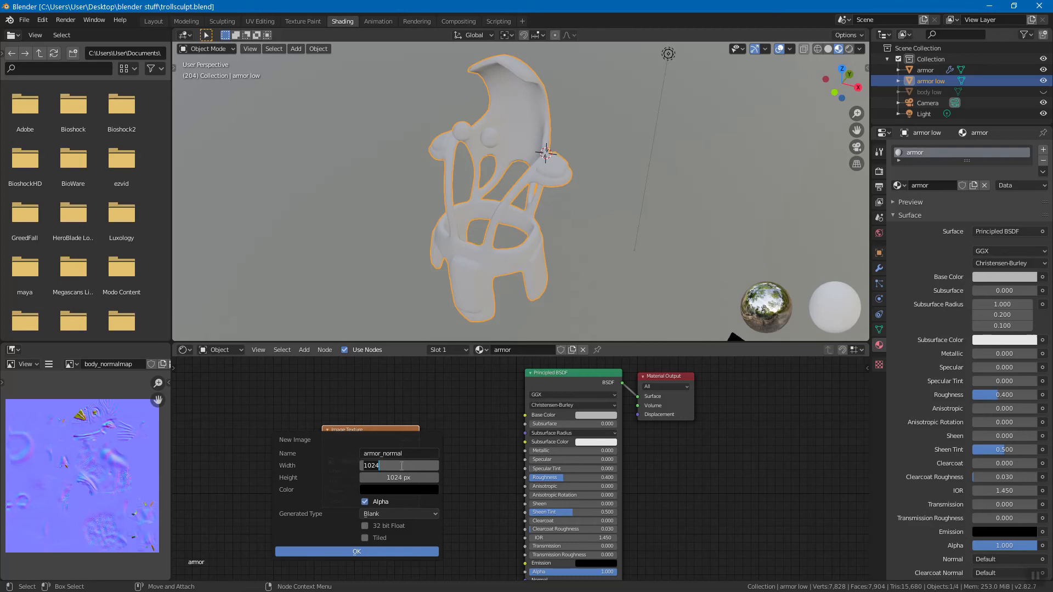
{"action": "type", "text": "2048"}
{"action": "key", "text": "Tab"}
{"action": "type", "text": "2048"}
{"action": "key", "text": "Tab"}
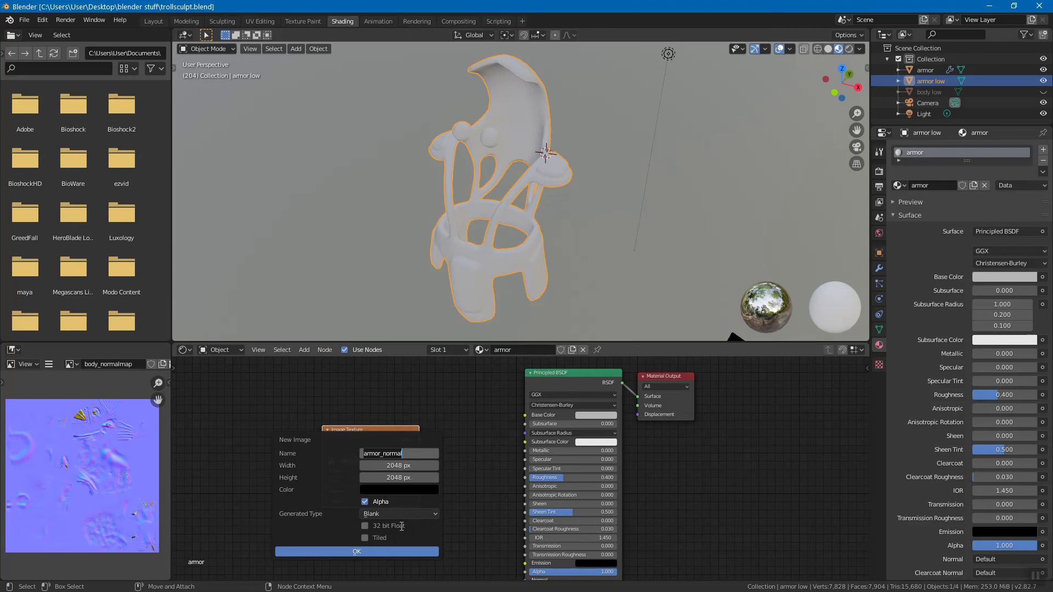
{"action": "left_click", "coordinate": [355, 551]}
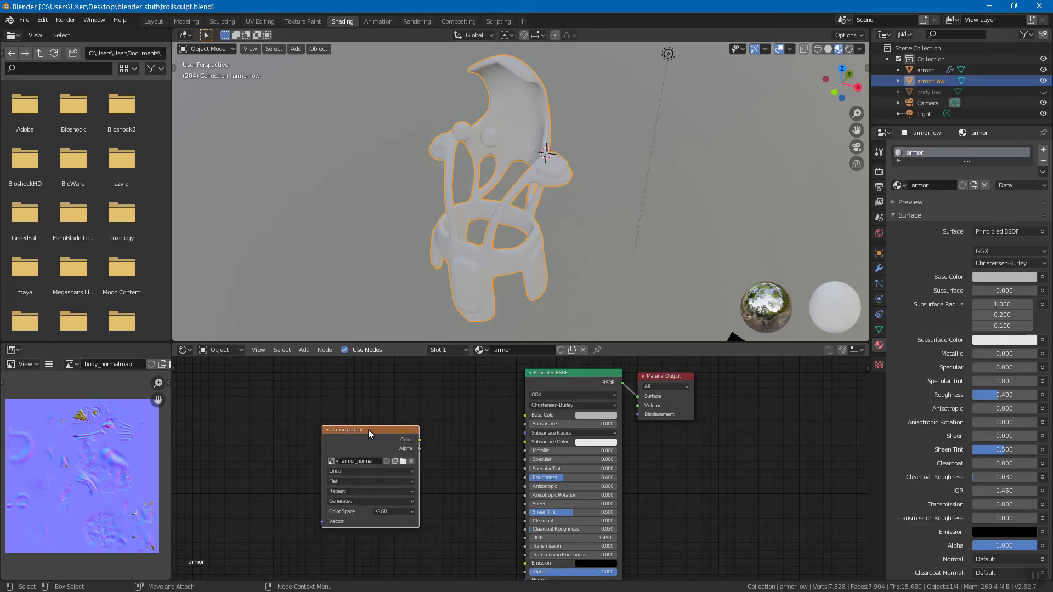
Display the armor_normal image in the image editor and reposition its texture node farther from the Principled BSDF
{"action": "left_click_drag", "start_coordinate": [368, 430], "coordinate": [344, 412]}
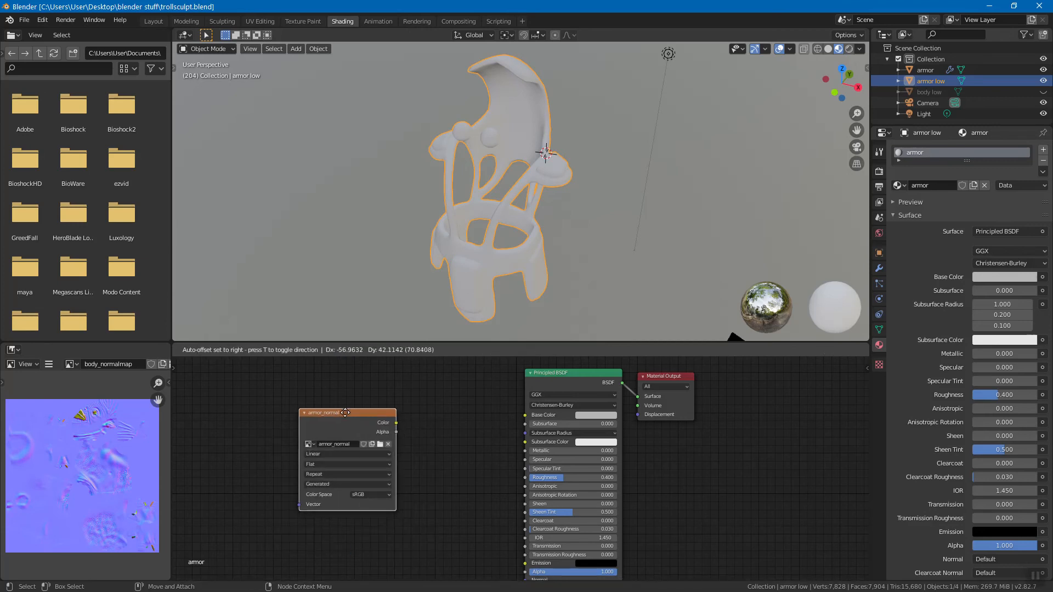
{"action": "left_click", "coordinate": [71, 364]}
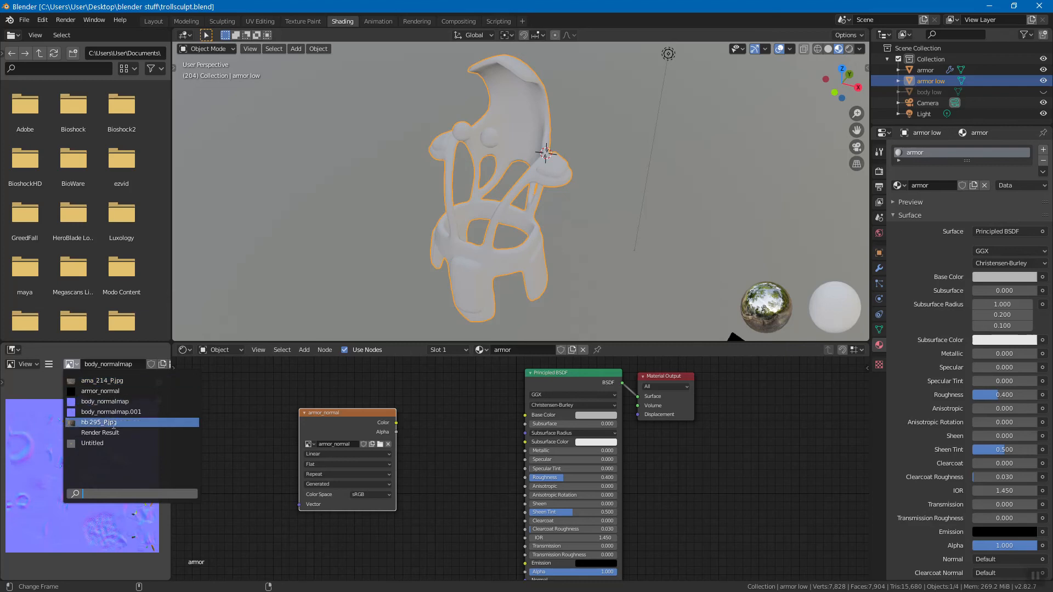
{"action": "left_click", "coordinate": [115, 392]}
{"action": "mouse_move", "coordinate": [324, 414]}
{"action": "left_mouse_down"}
{"action": "mouse_move", "coordinate": [352, 411]}
{"action": "mouse_move", "coordinate": [344, 409]}
{"action": "left_mouse_up"}
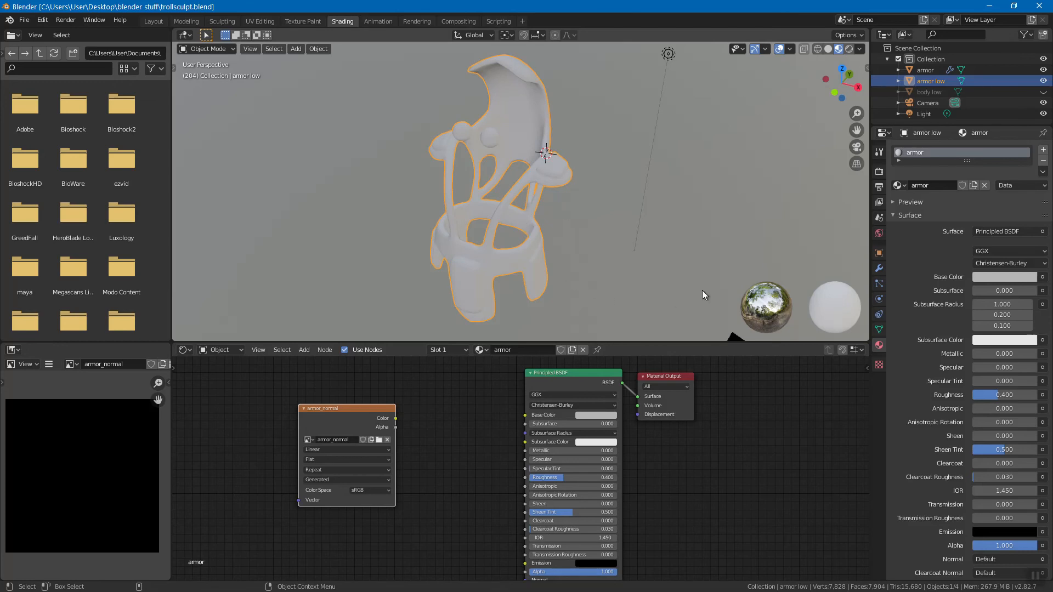
Select the armor sculpt together with armor low and set the render engine to Cycles
{"action": "left_click", "coordinate": [926, 70]}
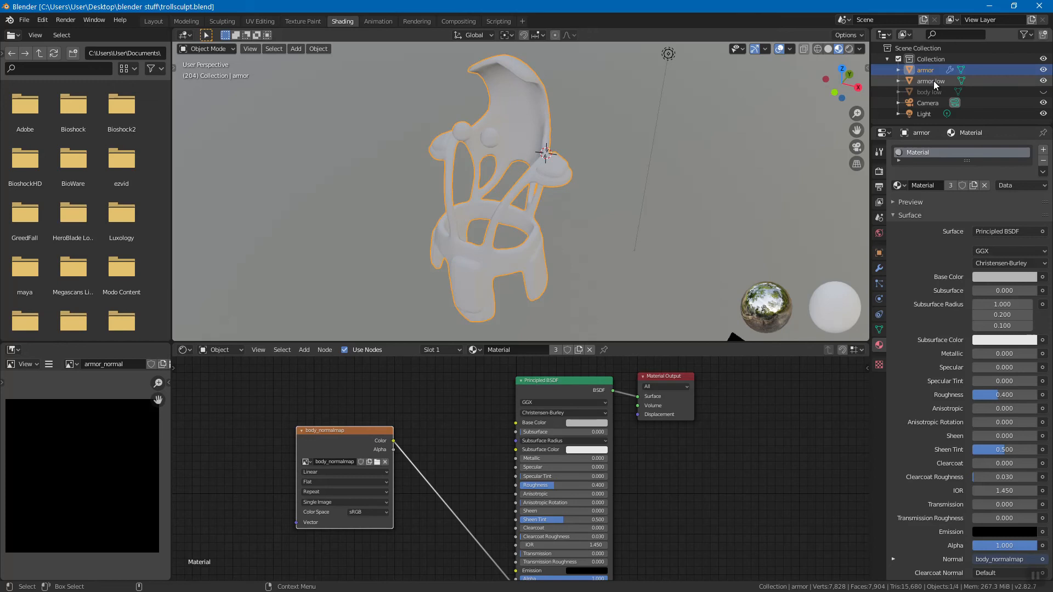
{"action": "left_click", "coordinate": [933, 81], "text": "ctrl"}
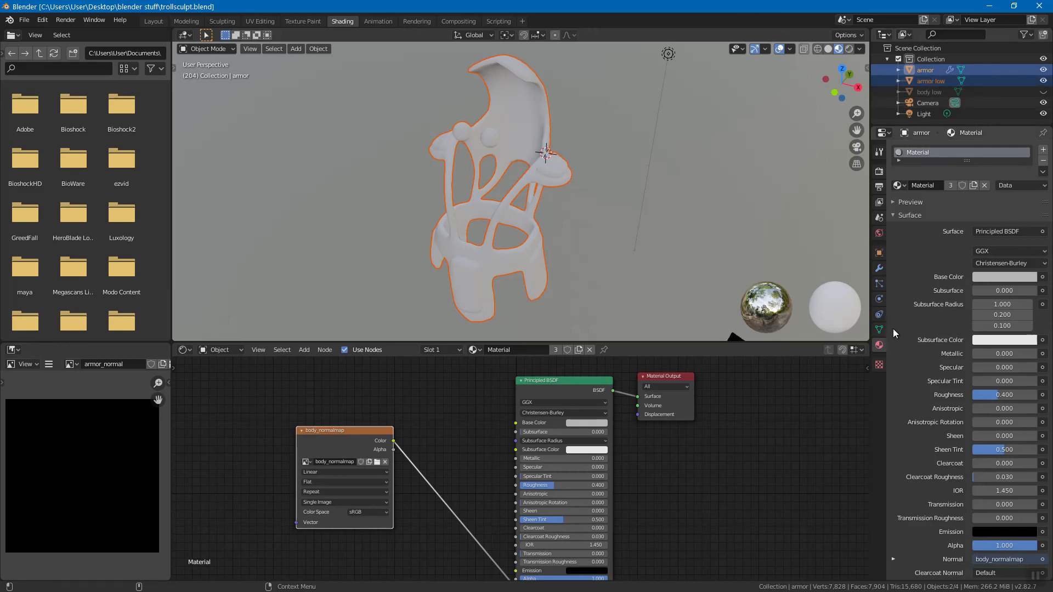
{"action": "left_click", "coordinate": [879, 173]}
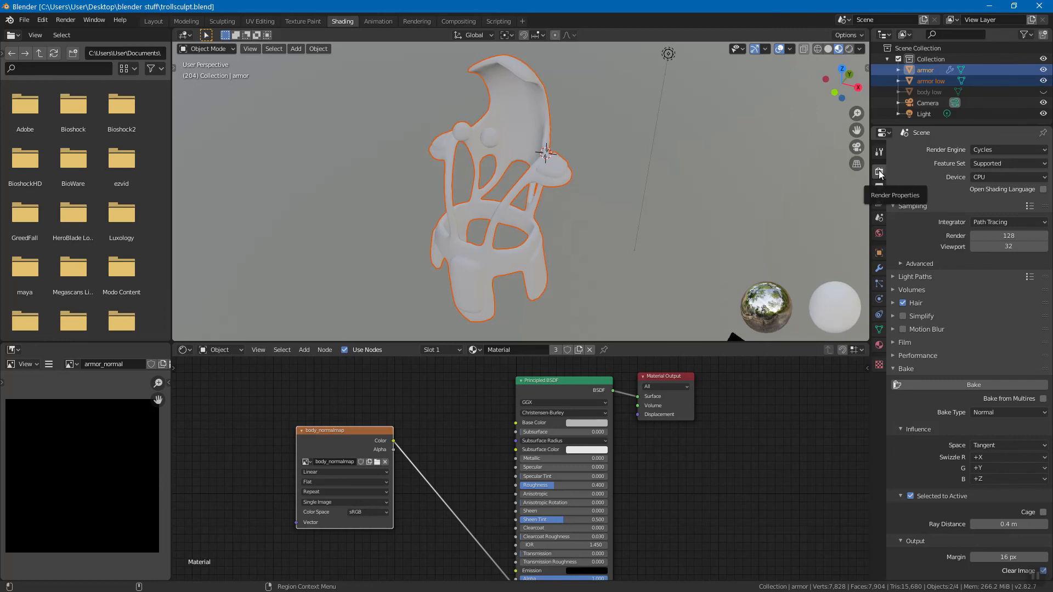
{"action": "left_click", "coordinate": [1001, 151]}
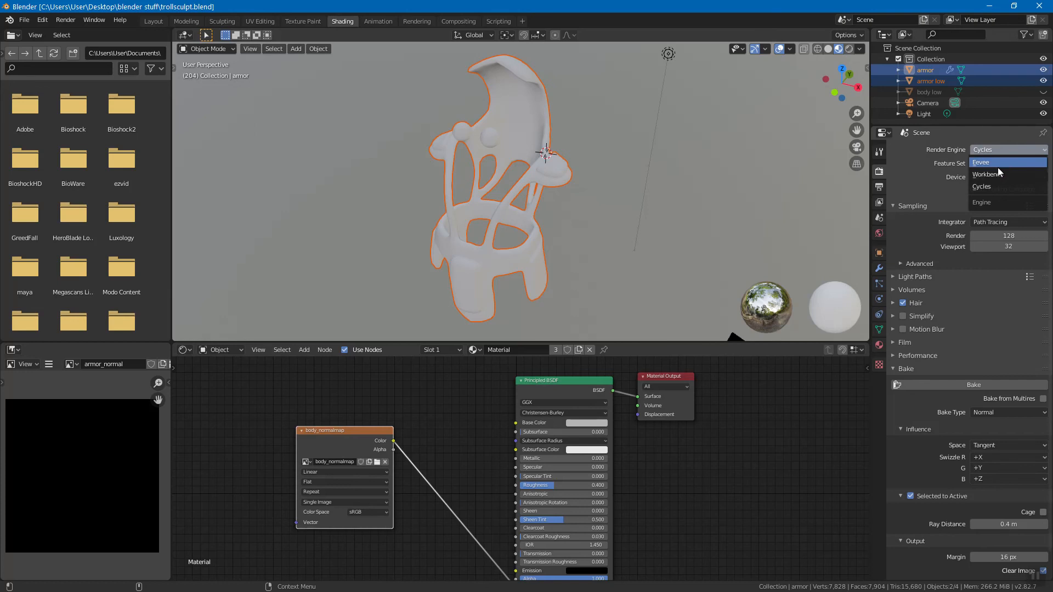
{"action": "left_click", "coordinate": [991, 186]}
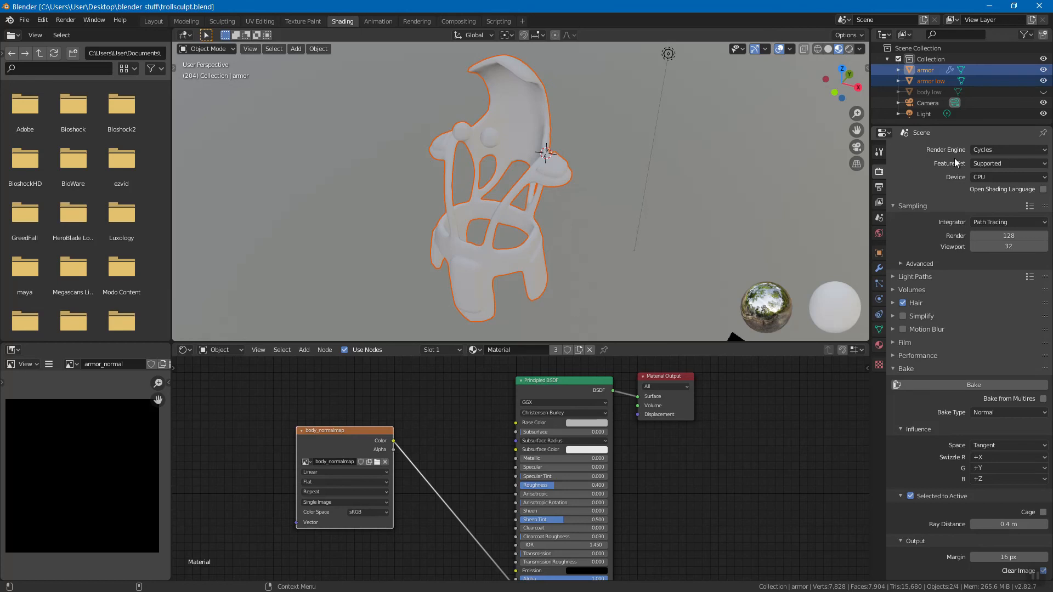
{"action": "left_click", "coordinate": [980, 149]}
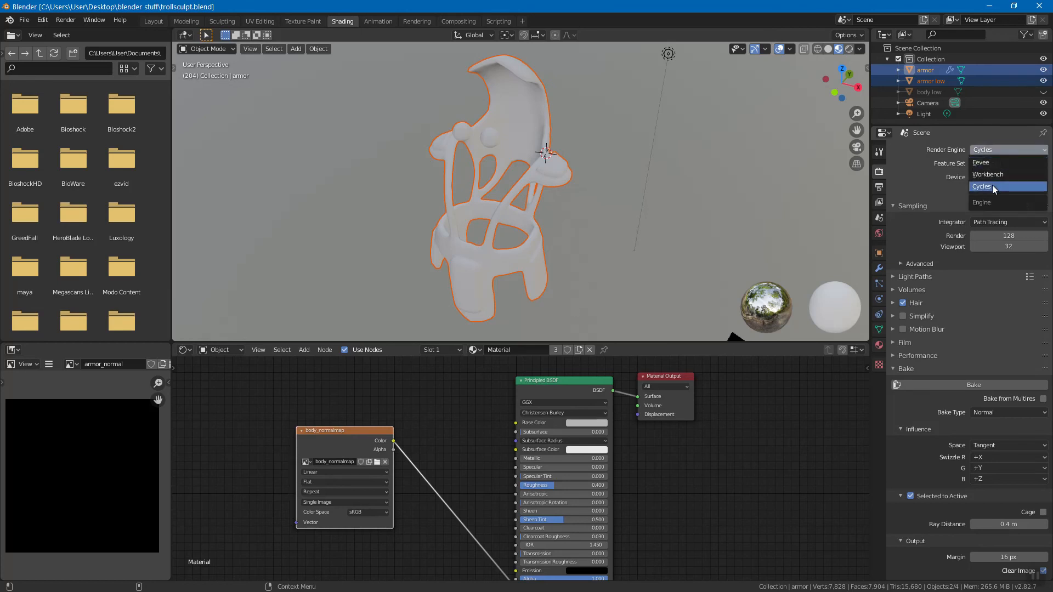
{"action": "left_click", "coordinate": [992, 186]}
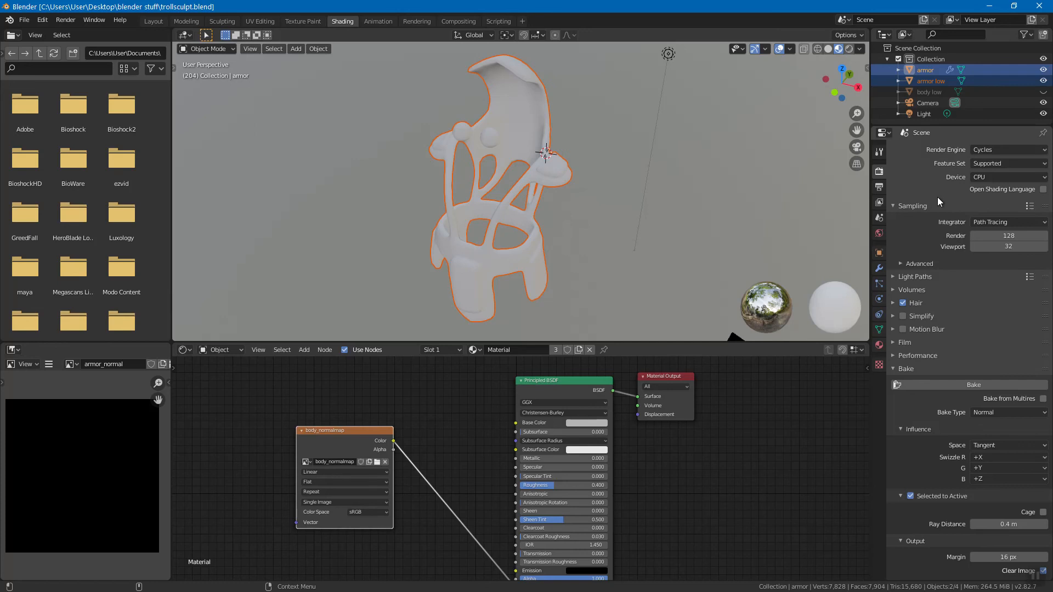
Set the bake type to Normal and bake the map for the two selected armor objects
{"action": "scroll", "coordinate": [937, 201], "scroll_direction": "down", "scroll_amount": 2}
{"action": "left_click", "coordinate": [891, 343]}
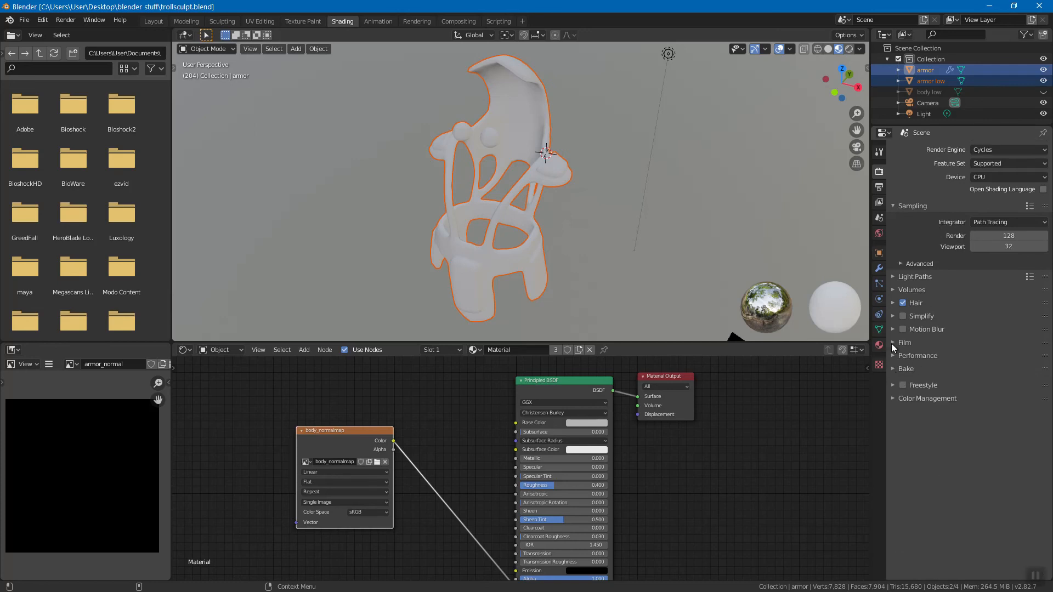
{"action": "left_click", "coordinate": [890, 343]}
{"action": "left_click", "coordinate": [891, 344]}
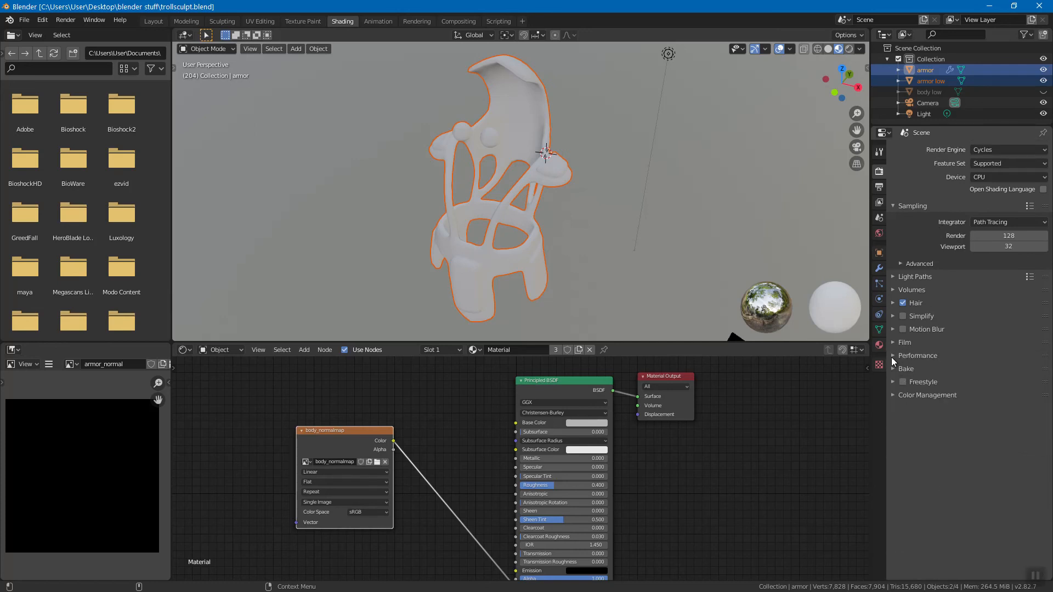
{"action": "left_click", "coordinate": [893, 369]}
{"action": "scroll", "coordinate": [936, 313], "scroll_direction": "down", "scroll_amount": 2}
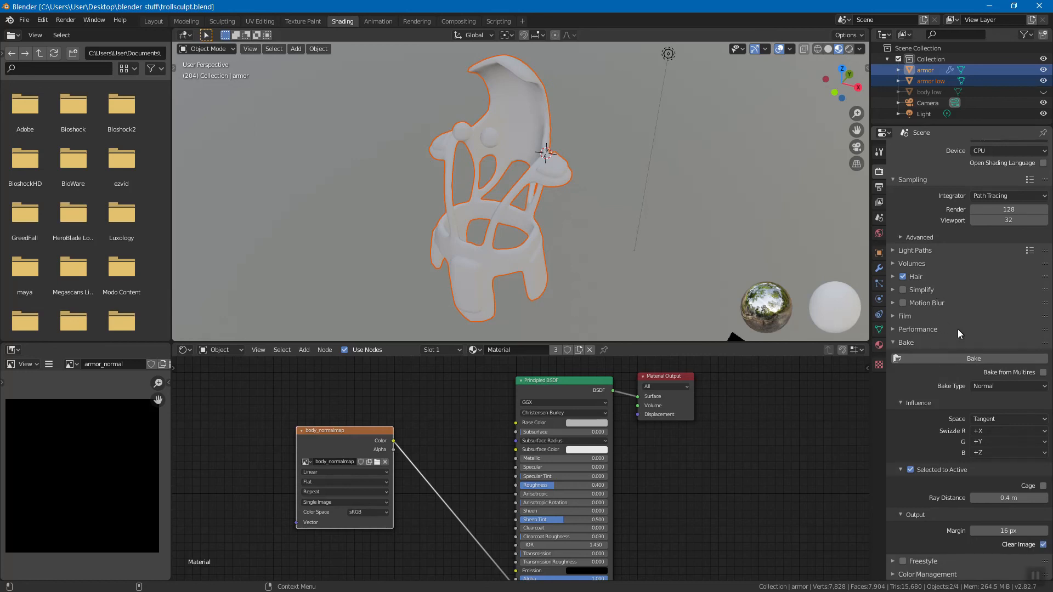
{"action": "left_click", "coordinate": [996, 384]}
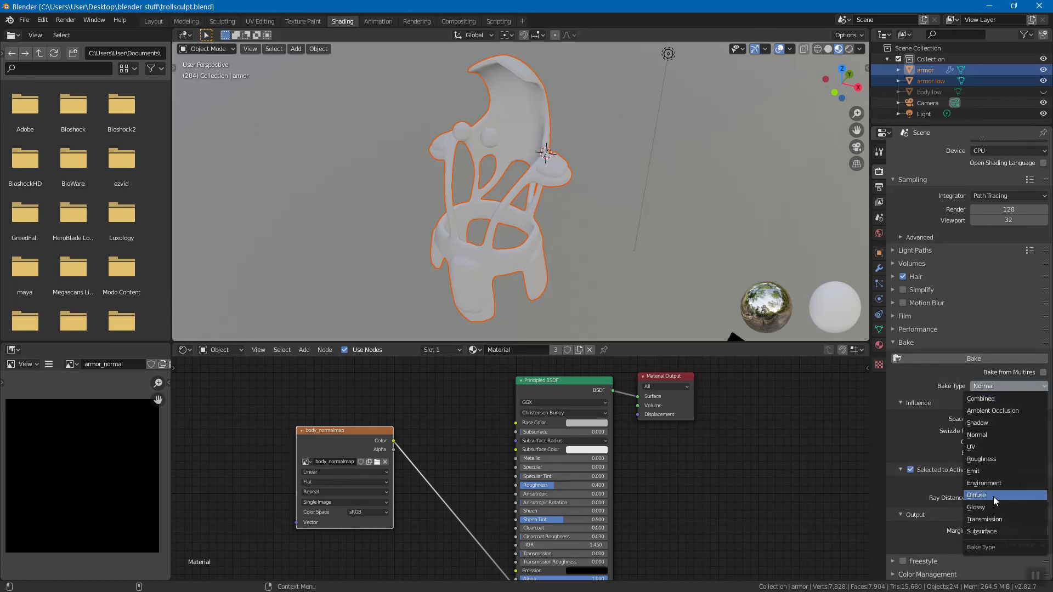
{"action": "left_click", "coordinate": [984, 437]}
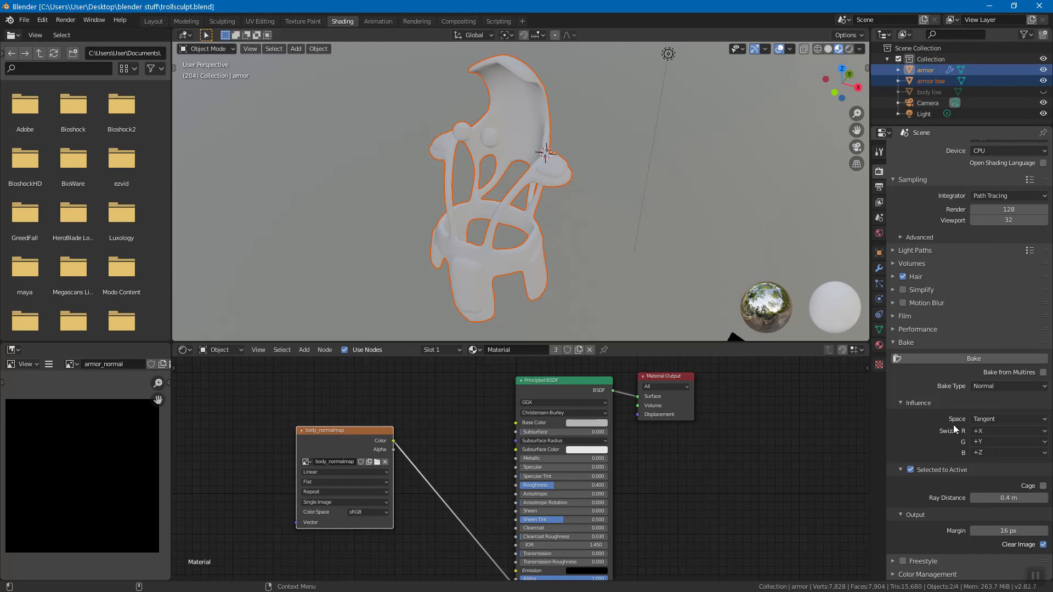
{"action": "left_click", "coordinate": [982, 358]}
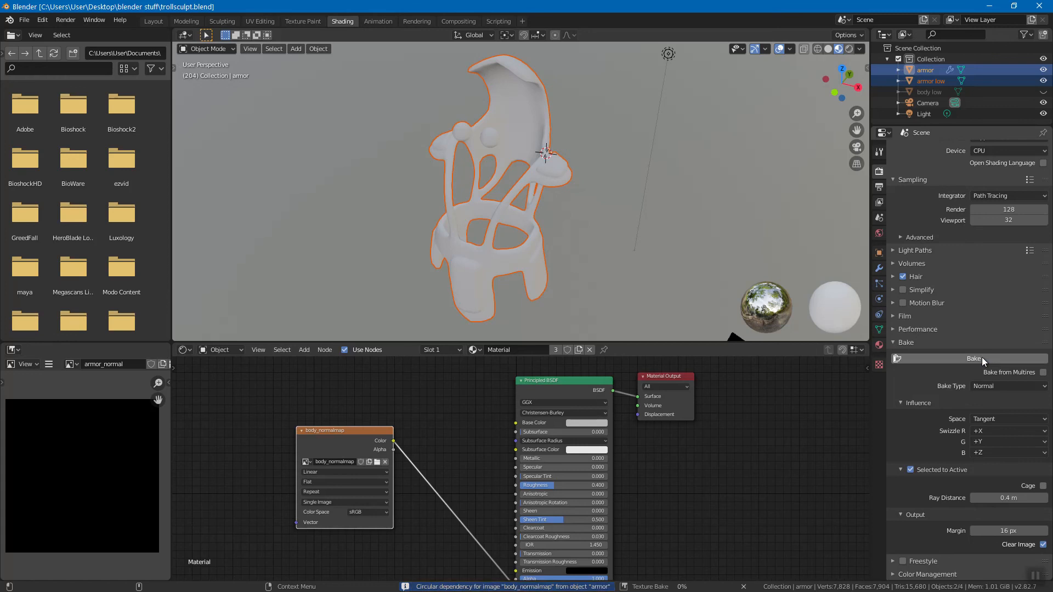
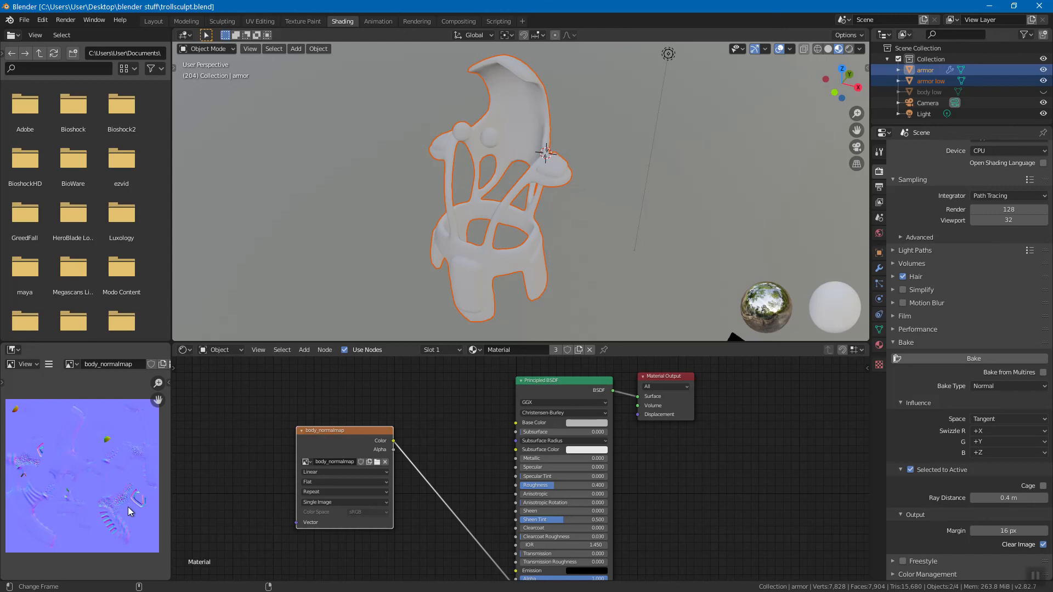
Save the baked image as armor_normalmap.png in the blender stuff folder
{"action": "left_click", "coordinate": [49, 364]}
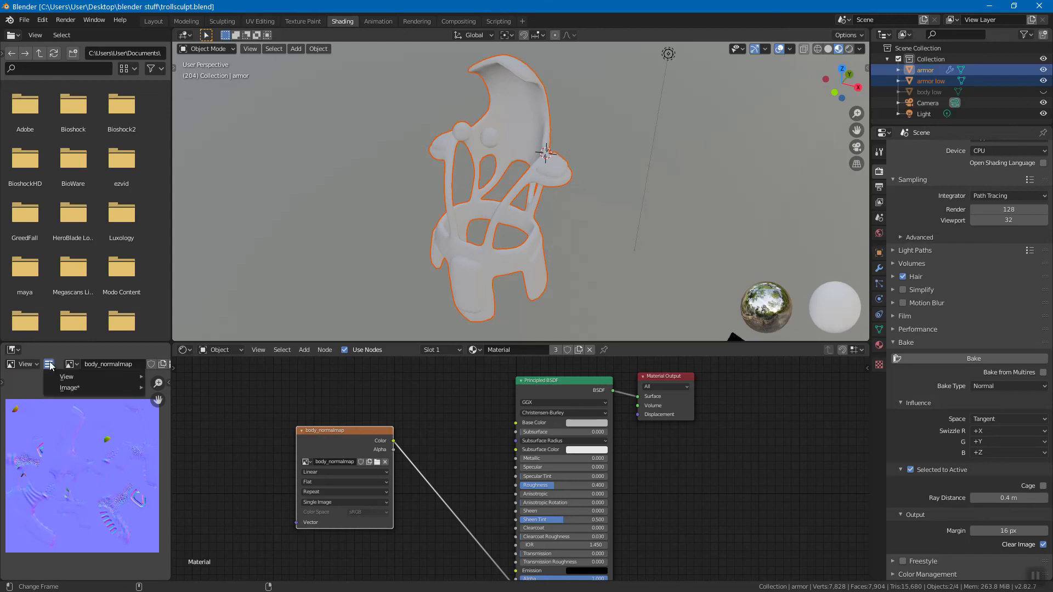
{"action": "mouse_move", "coordinate": [79, 389]}
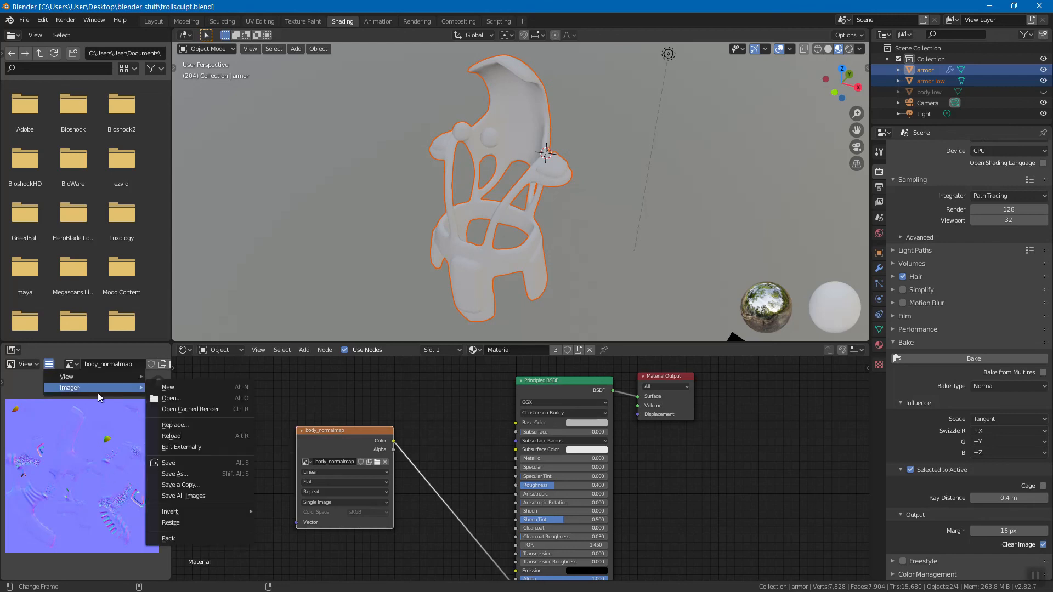
{"action": "left_click", "coordinate": [186, 474]}
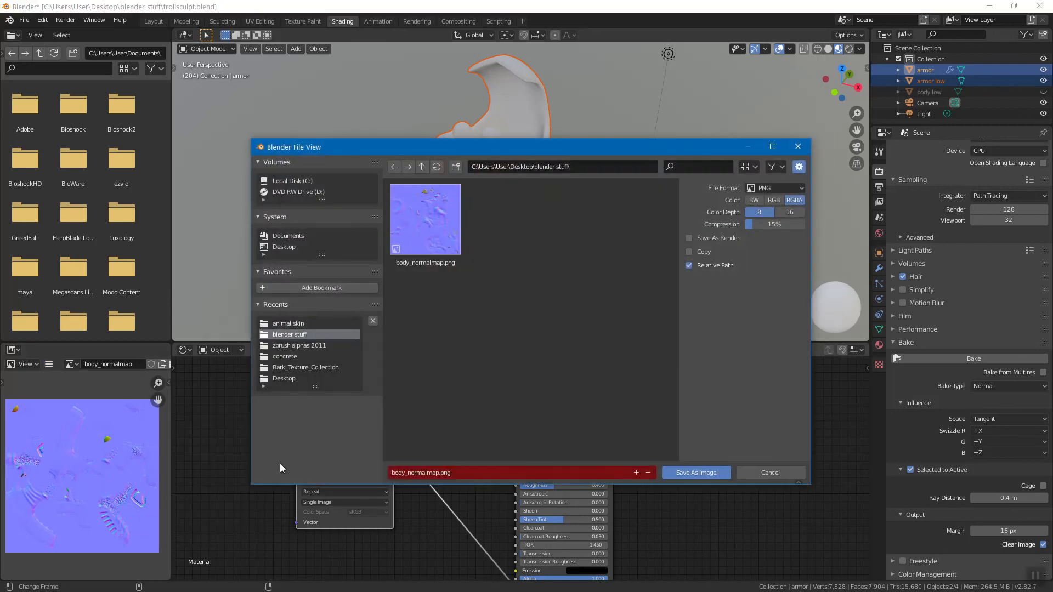
{"action": "left_click", "coordinate": [403, 473]}
{"action": "left_click", "coordinate": [405, 473]}
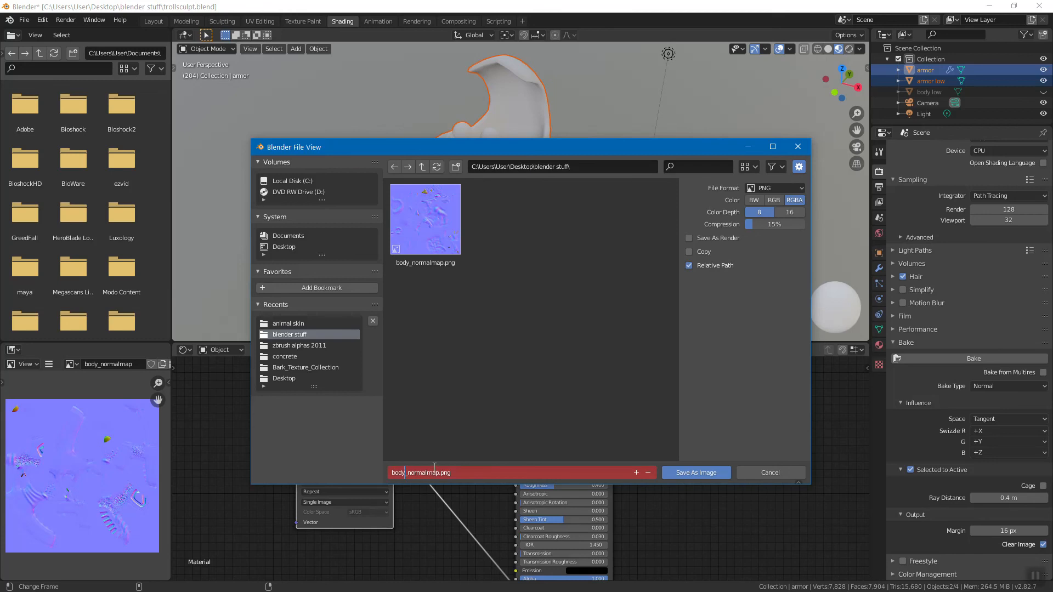
{"action": "key", "text": "BackSpace"}
{"action": "key", "text": "BackSpace"}
{"action": "key", "text": "BackSpace"}
{"action": "key", "text": "BackSpace"}
{"action": "type", "text": "armor"}
{"action": "left_click", "coordinate": [696, 473]}
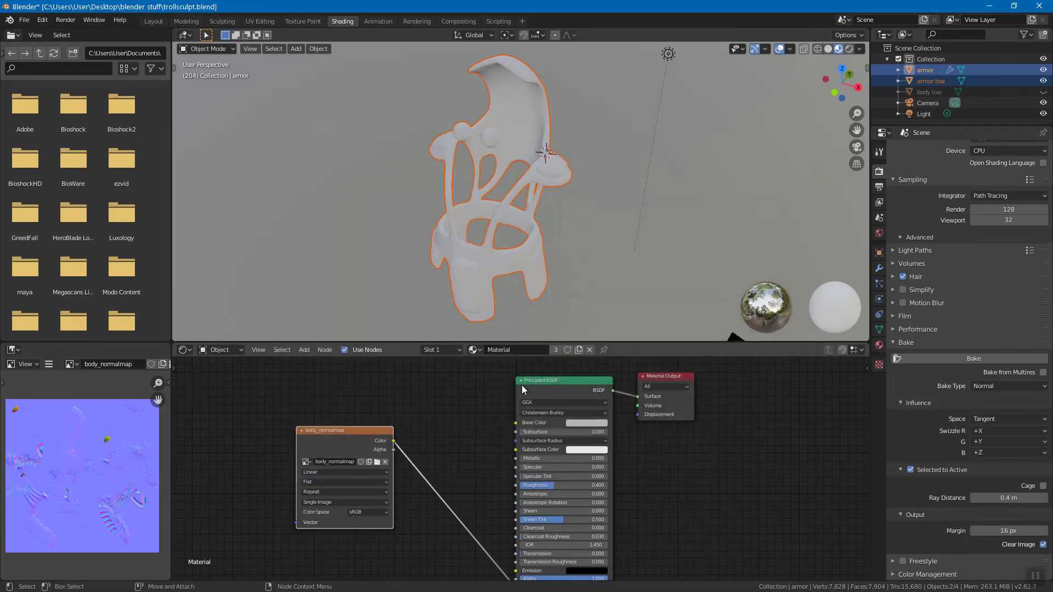
Hide the armor sculpt with only armor low selected, switch the render engine to Eevee, and show the armor material's properties
{"action": "left_click", "coordinate": [939, 80]}
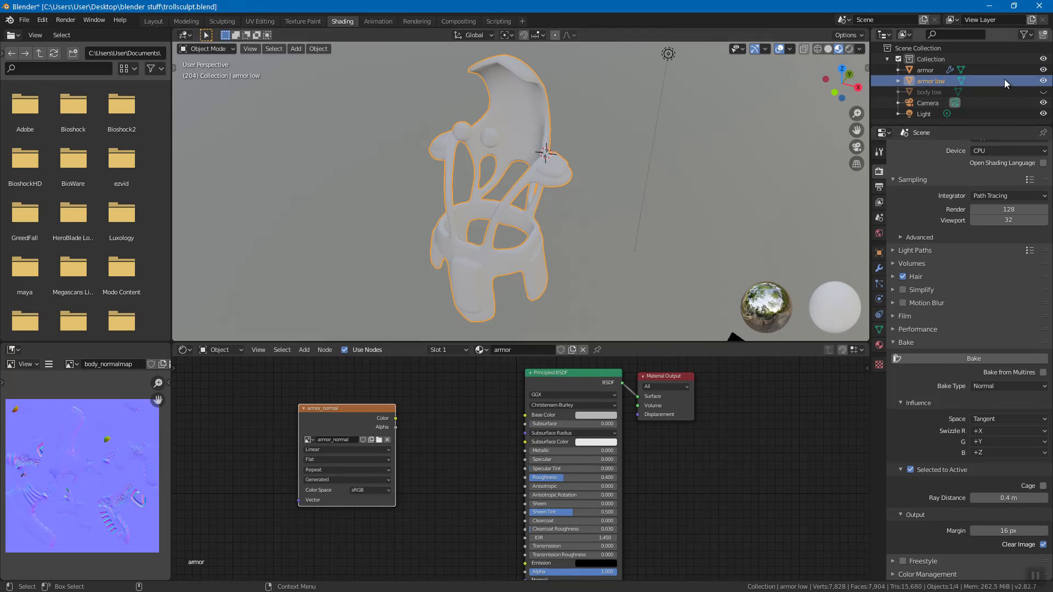
{"action": "left_click", "coordinate": [1043, 70]}
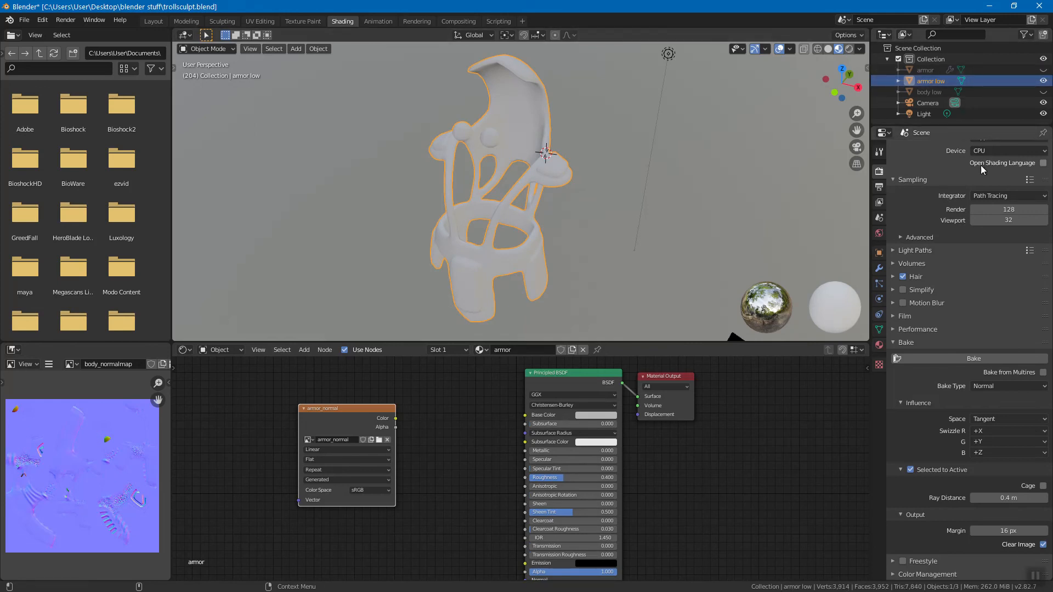
{"action": "scroll", "coordinate": [962, 194], "scroll_direction": "up", "scroll_amount": 2}
{"action": "left_click", "coordinate": [998, 149]}
{"action": "left_click", "coordinate": [995, 162]}
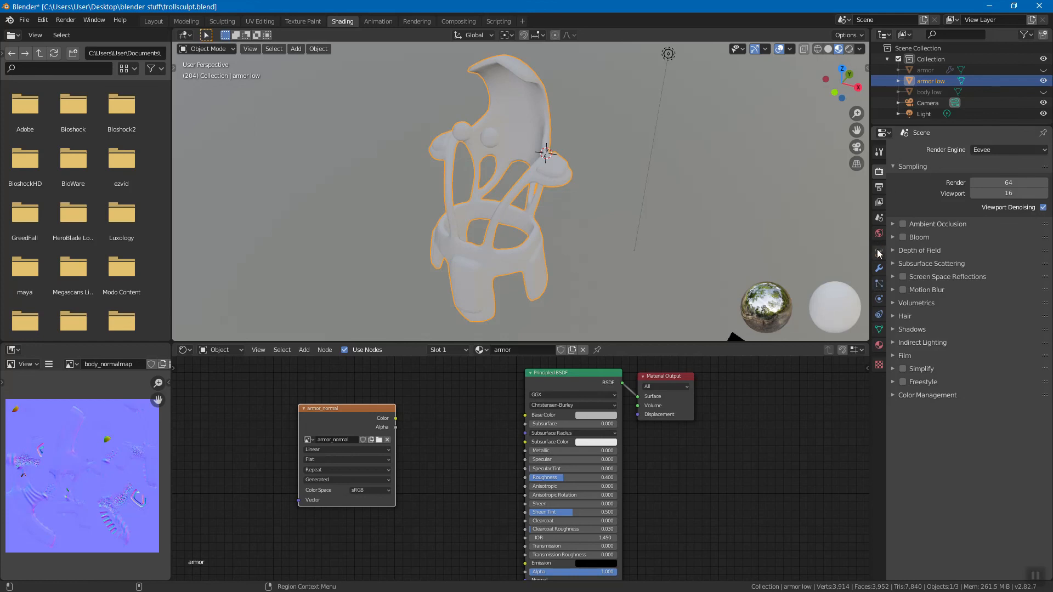
{"action": "left_click", "coordinate": [878, 345]}
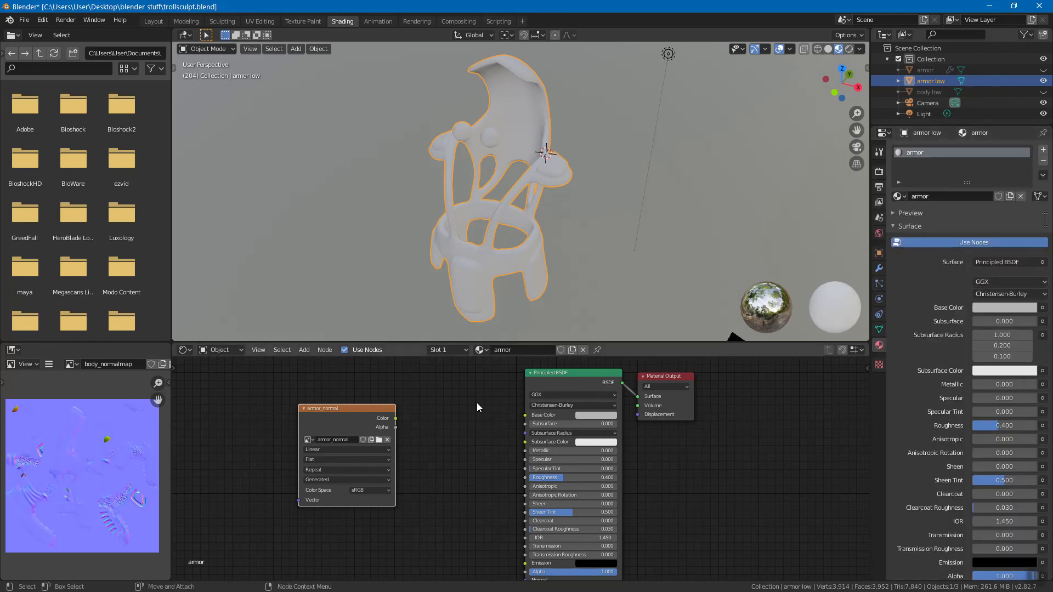
Try the body_normalmap image in the armor material's texture node and switch back to armor_normal
{"action": "left_click_drag", "start_coordinate": [363, 406], "coordinate": [351, 403]}
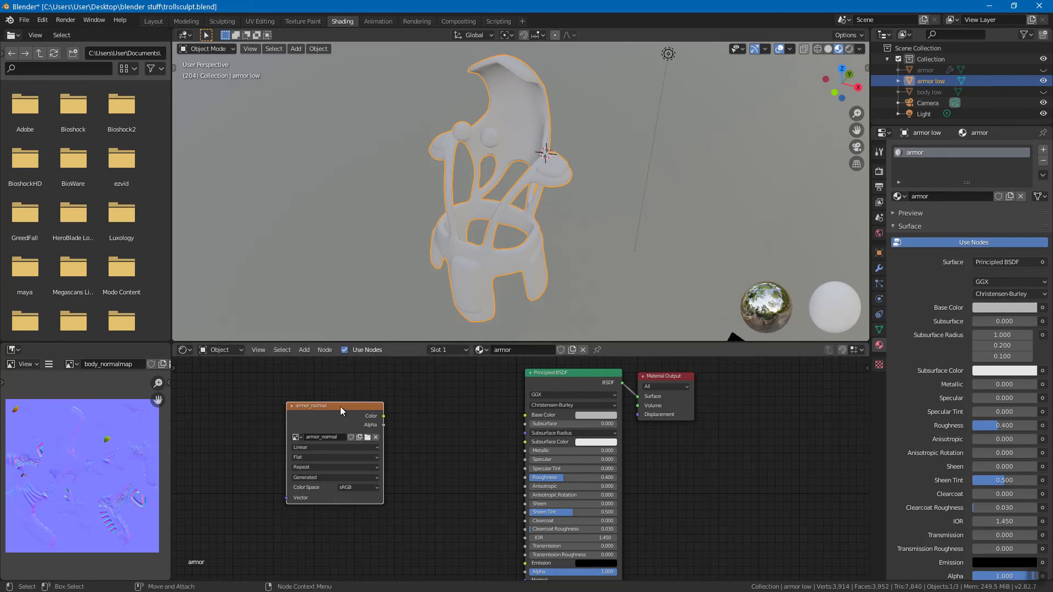
{"action": "left_click", "coordinate": [299, 437]}
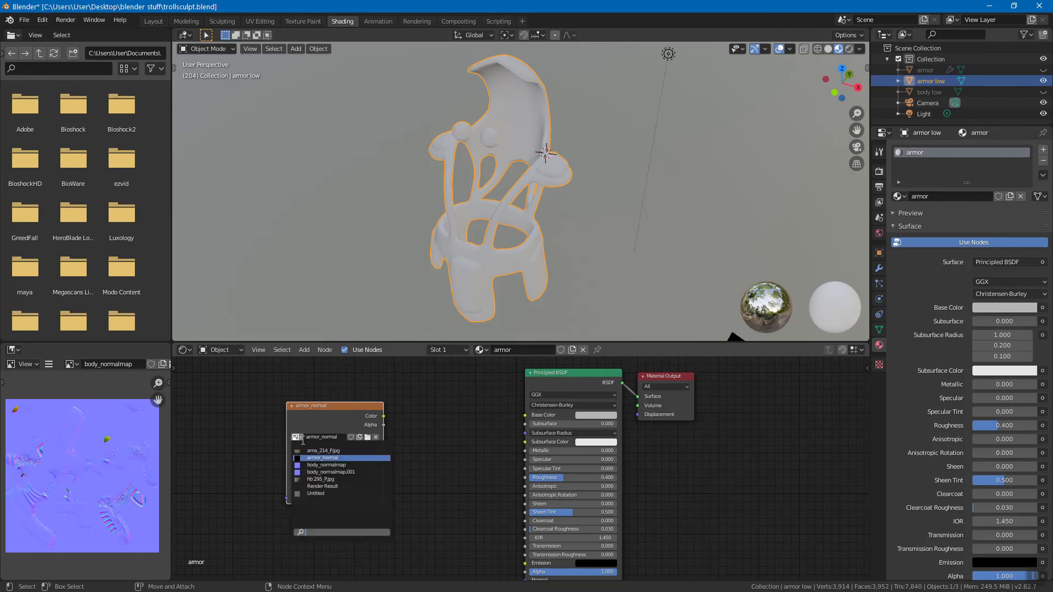
{"action": "left_click", "coordinate": [333, 458]}
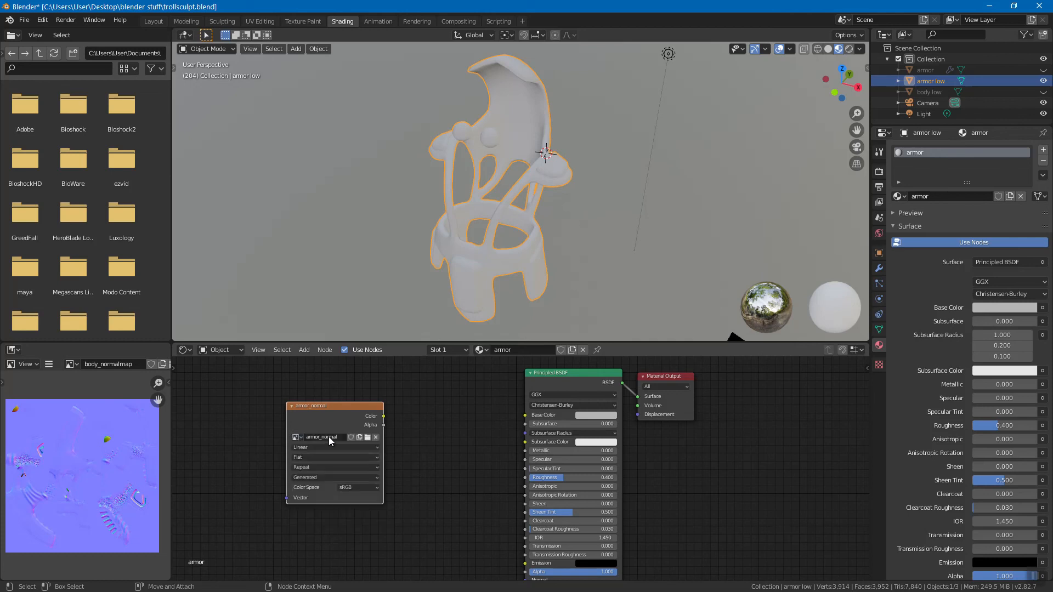
{"action": "left_click", "coordinate": [297, 438]}
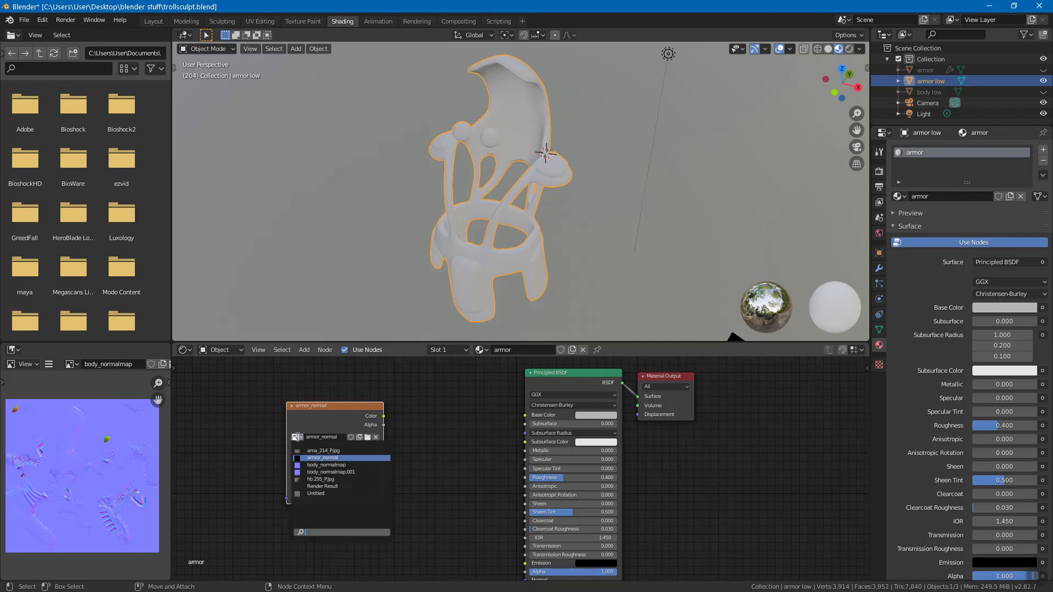
{"action": "left_click", "coordinate": [327, 465]}
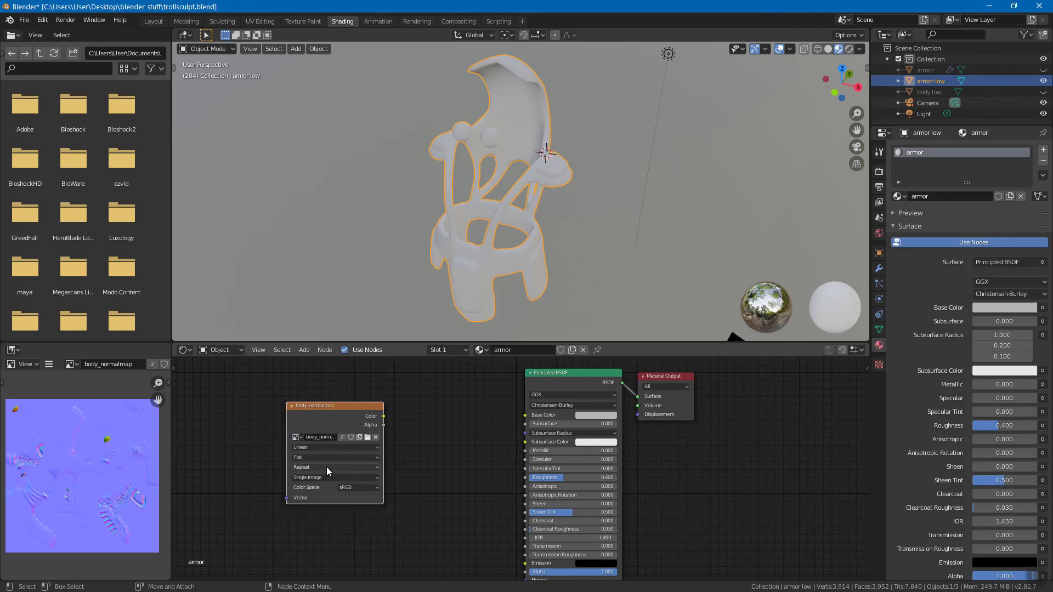
{"action": "left_click", "coordinate": [302, 436]}
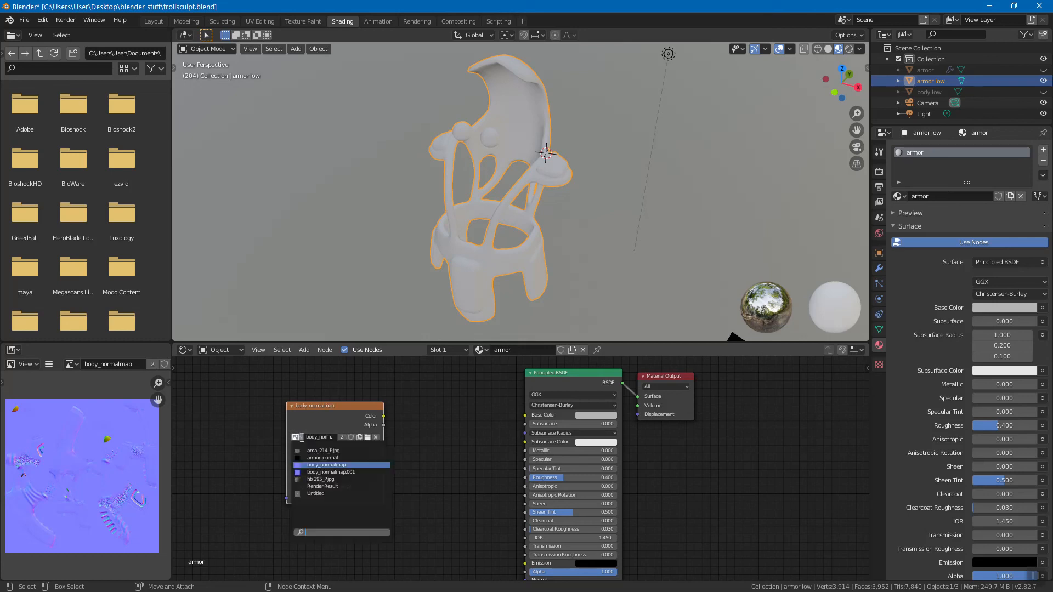
{"action": "left_click", "coordinate": [321, 459]}
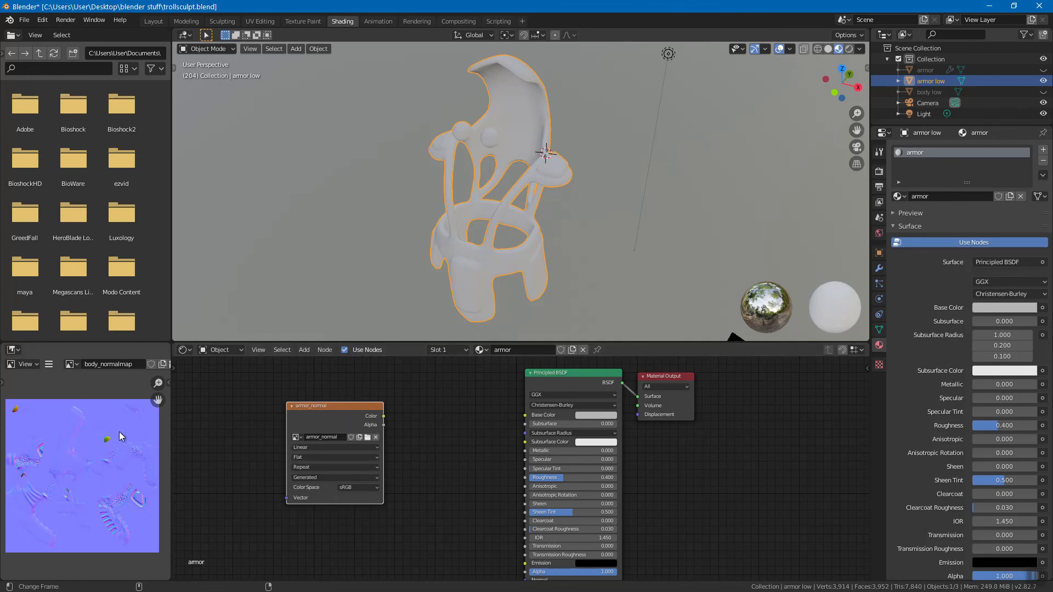
Check the saved normal map thumbnails in the blender stuff folder without saving the displayed image again
{"action": "left_click", "coordinate": [49, 364]}
{"action": "mouse_move", "coordinate": [71, 388]}
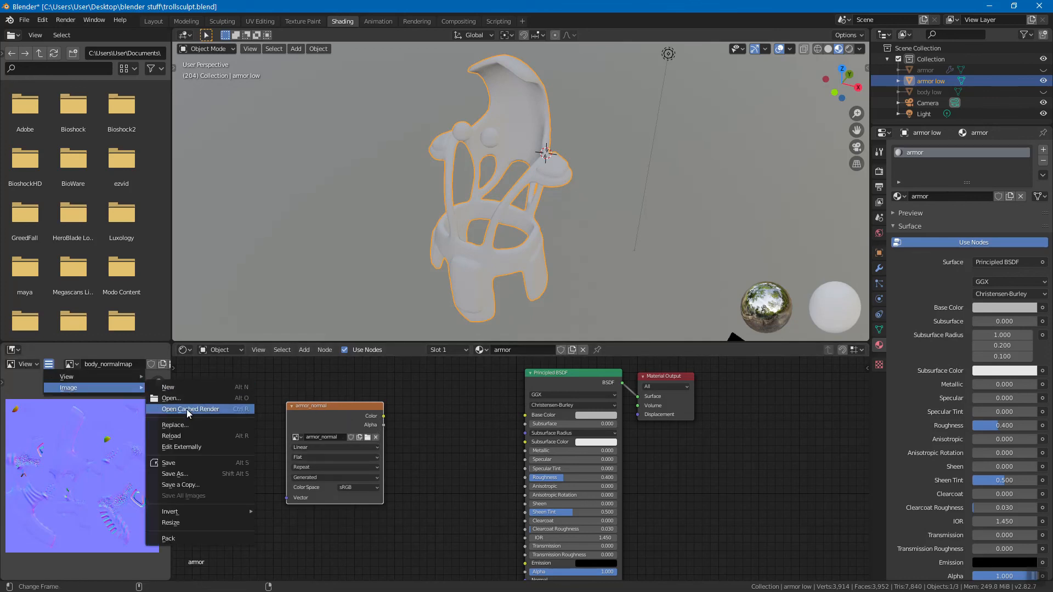
{"action": "left_click", "coordinate": [201, 472]}
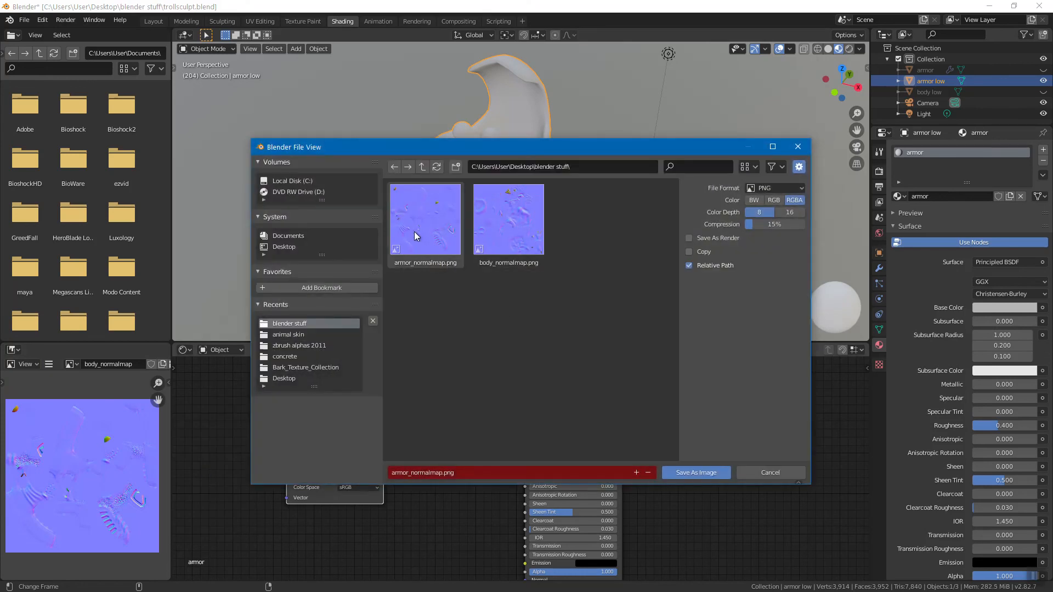
{"action": "left_click", "coordinate": [760, 472]}
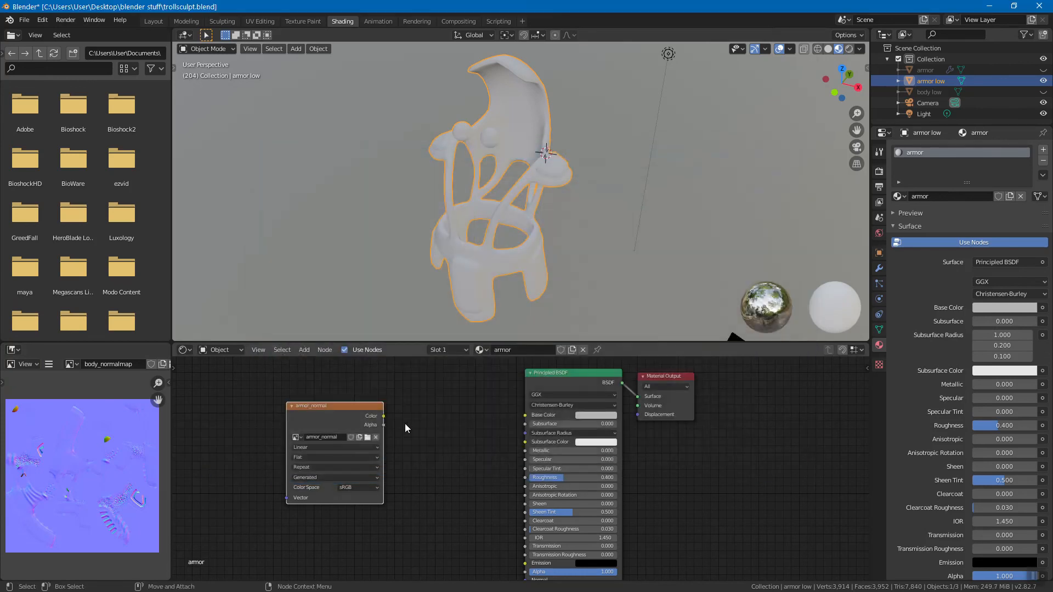
{"action": "left_click_drag", "start_coordinate": [354, 407], "coordinate": [350, 414]}
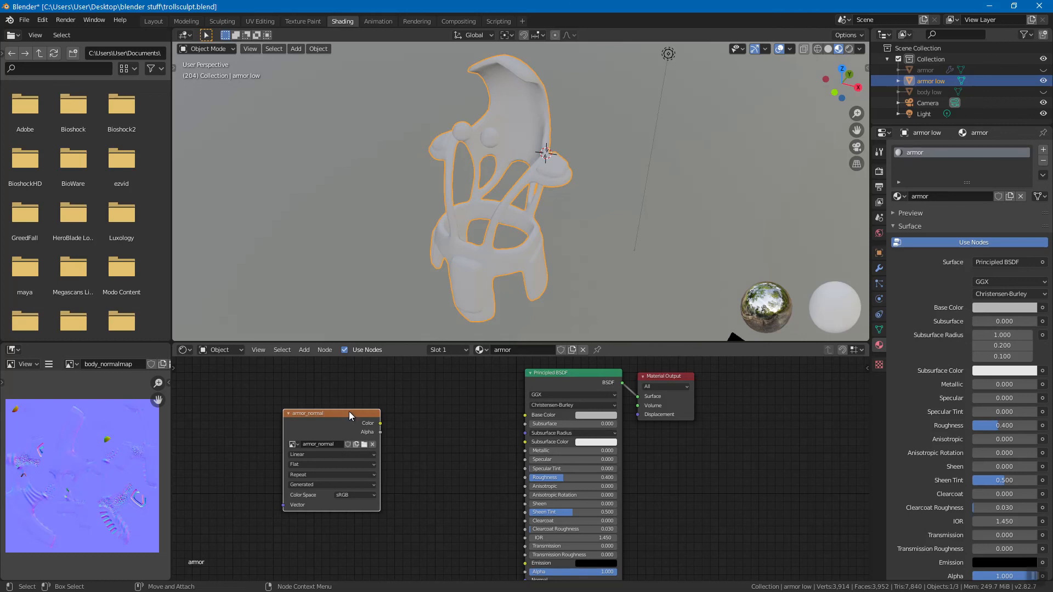
{"action": "left_click", "coordinate": [354, 445]}
{"action": "left_click", "coordinate": [297, 445]}
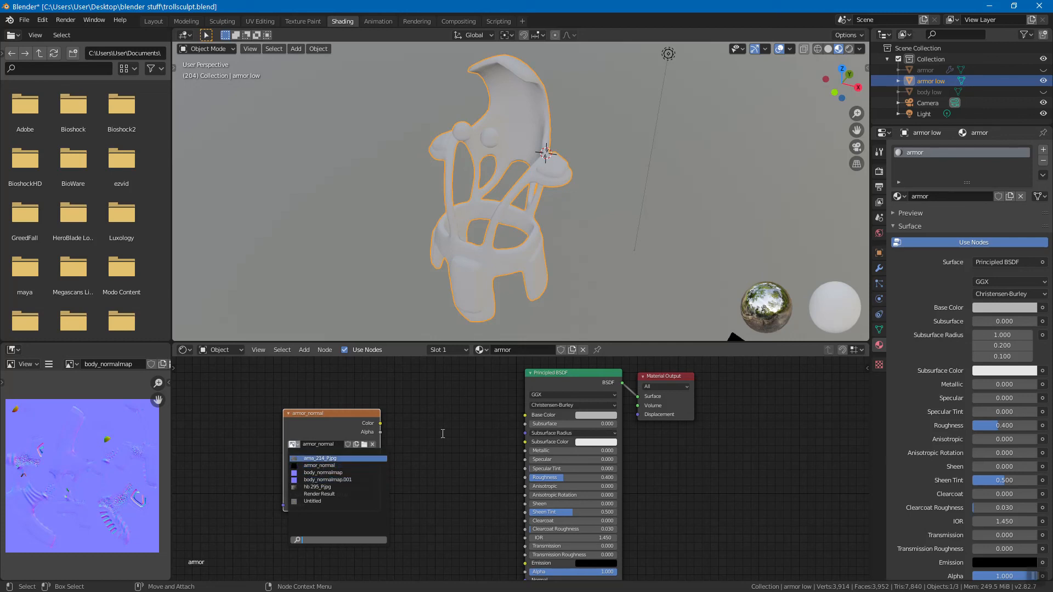
Create a new brush texture and load armor_normalmap.png from the blender stuff folder as its image
{"action": "left_click", "coordinate": [879, 365]}
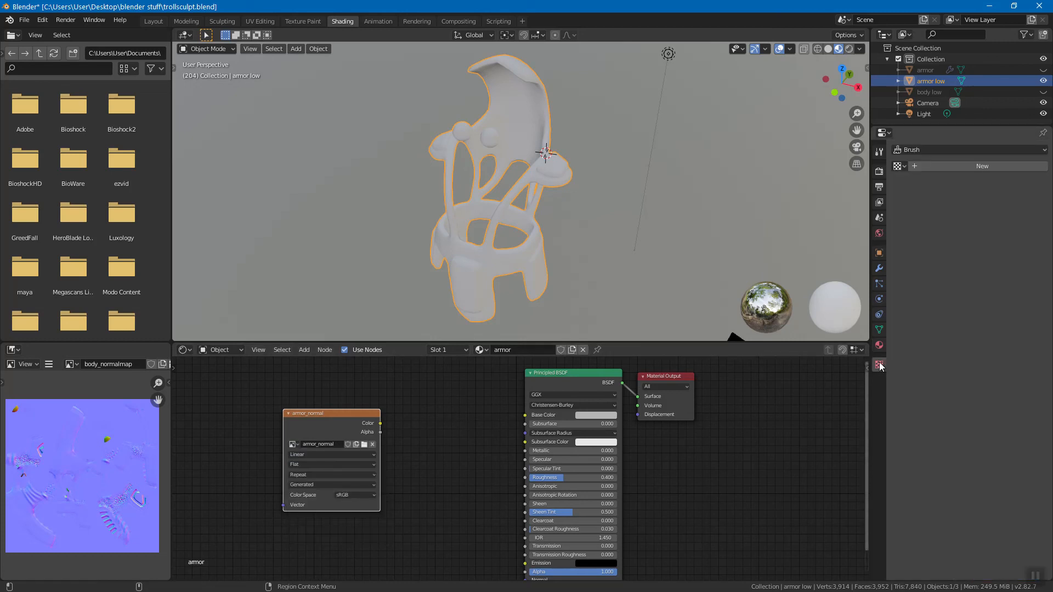
{"action": "left_click", "coordinate": [900, 165]}
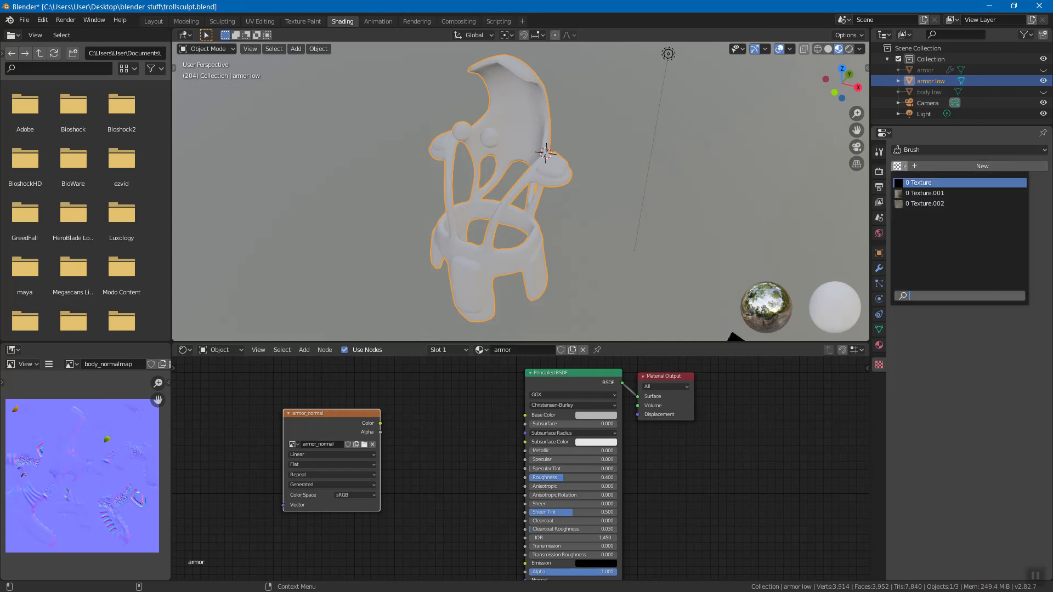
{"action": "left_click", "coordinate": [967, 164]}
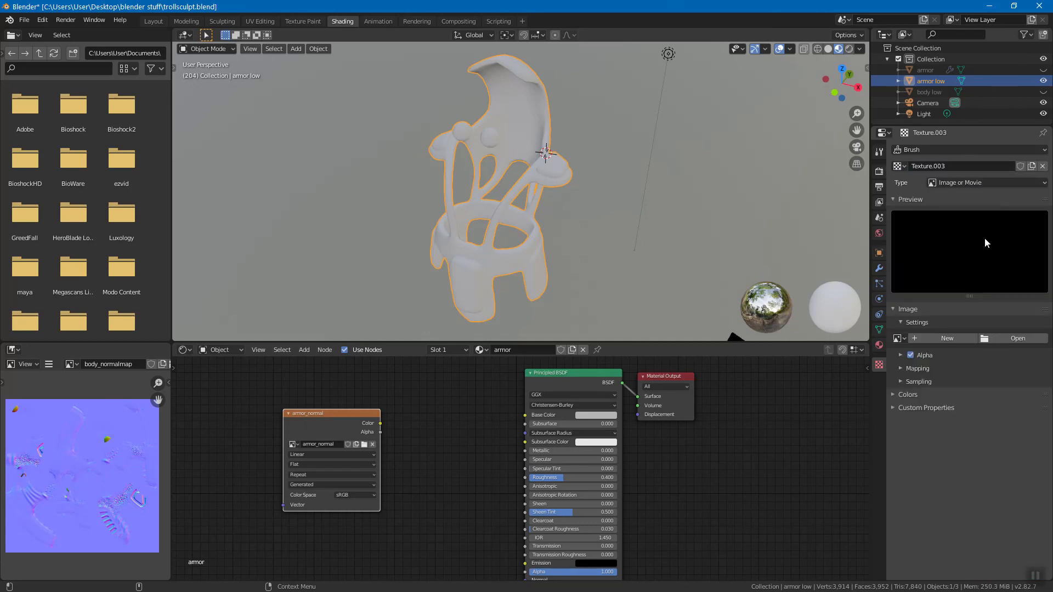
{"action": "left_click", "coordinate": [1001, 337]}
{"action": "left_click", "coordinate": [402, 221]}
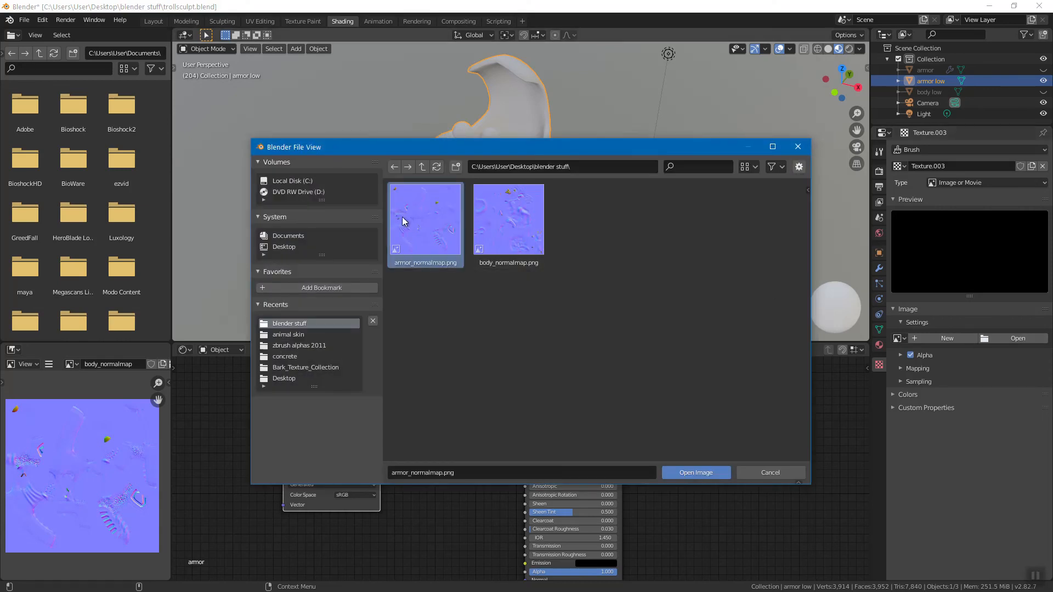
{"action": "left_click", "coordinate": [694, 472]}
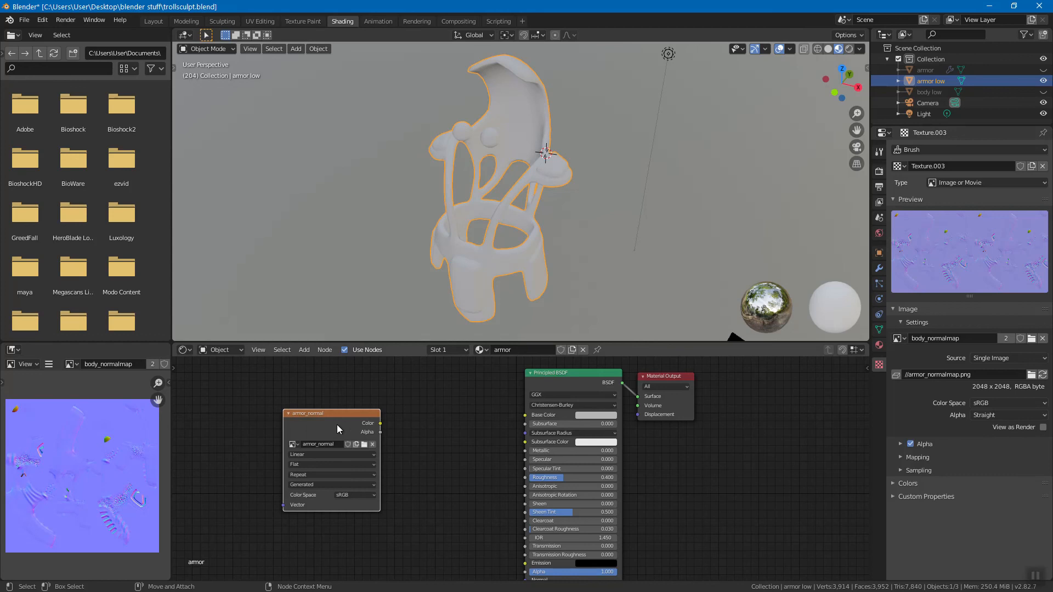
{"action": "left_click", "coordinate": [295, 444]}
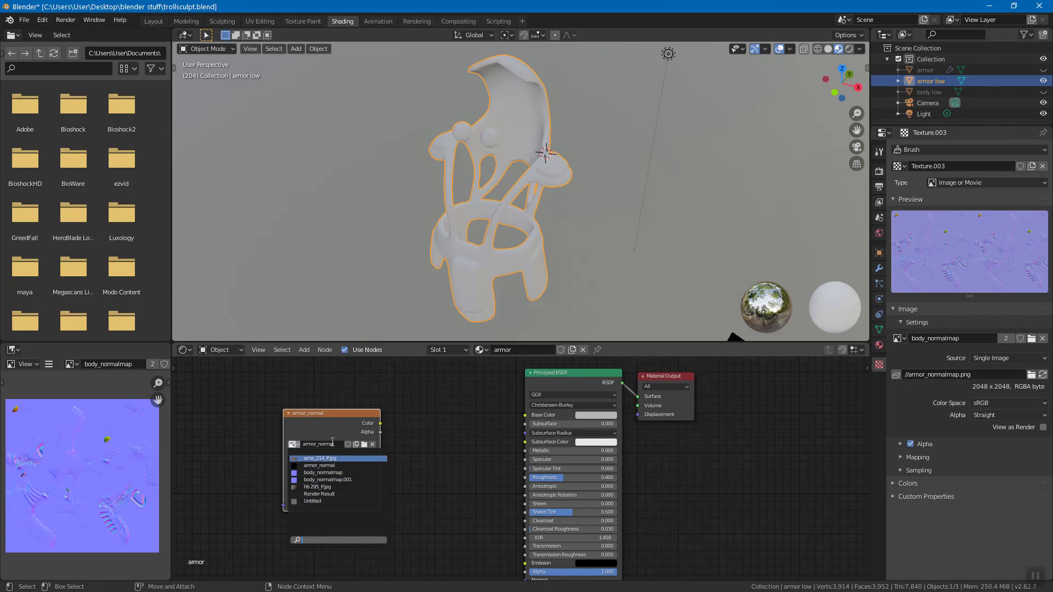
{"action": "left_click", "coordinate": [418, 435]}
{"action": "left_click", "coordinate": [351, 409]}
{"action": "left_click", "coordinate": [349, 413]}
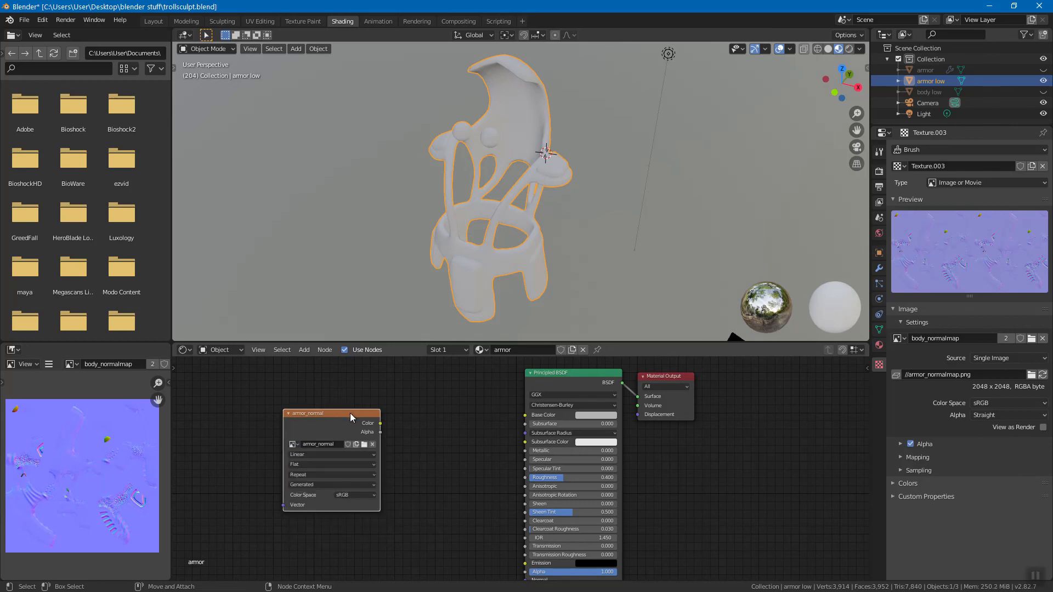
{"action": "left_click_drag", "start_coordinate": [350, 413], "coordinate": [363, 407]}
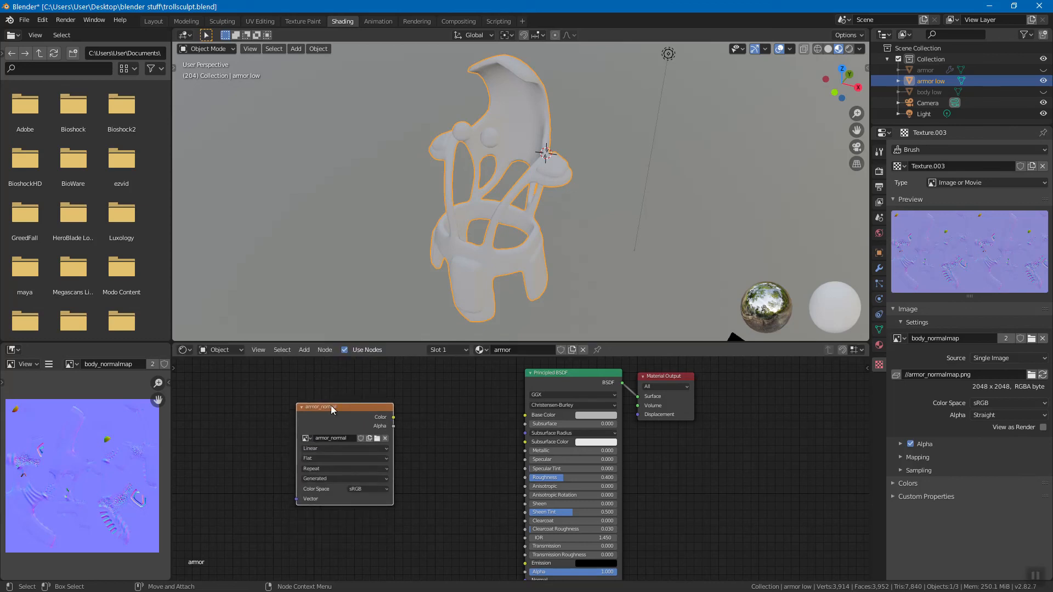
{"action": "left_click", "coordinate": [71, 364]}
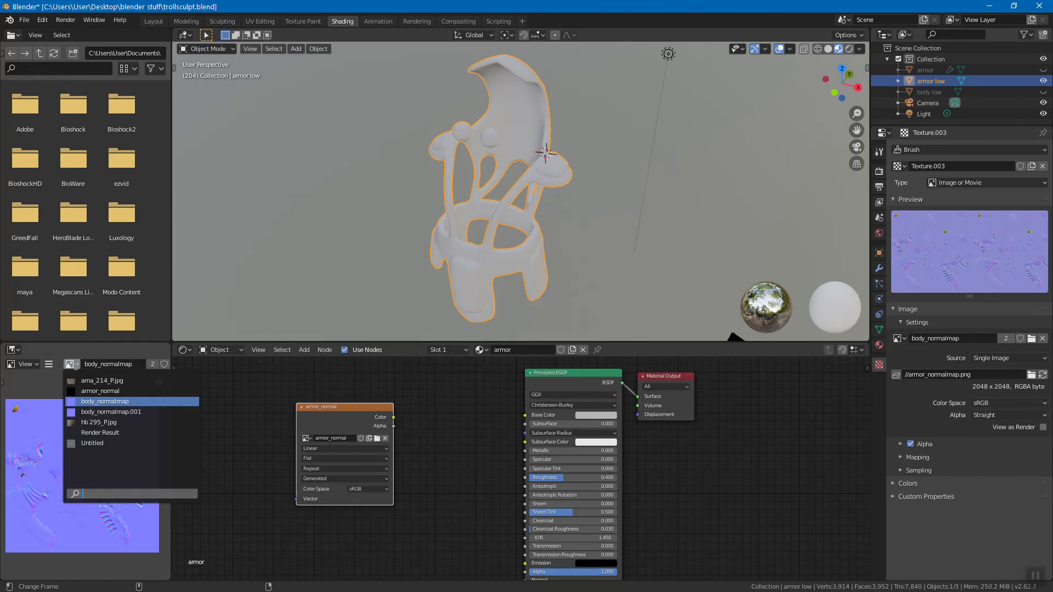
{"action": "mouse_move", "coordinate": [353, 407]}
{"action": "left_mouse_down"}
{"action": "mouse_move", "coordinate": [340, 403]}
{"action": "mouse_move", "coordinate": [354, 407]}
{"action": "left_mouse_up"}
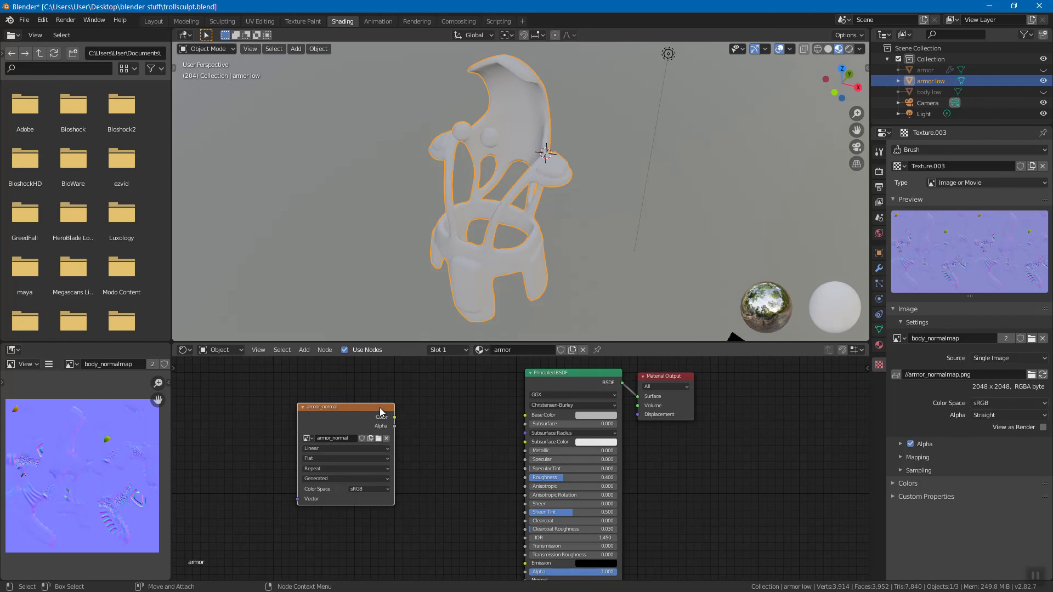
Delete the armor_normal texture node and place a new Image Texture node beside the Principled BSDF
{"action": "key", "text": "x"}
{"action": "left_click", "coordinate": [304, 349]}
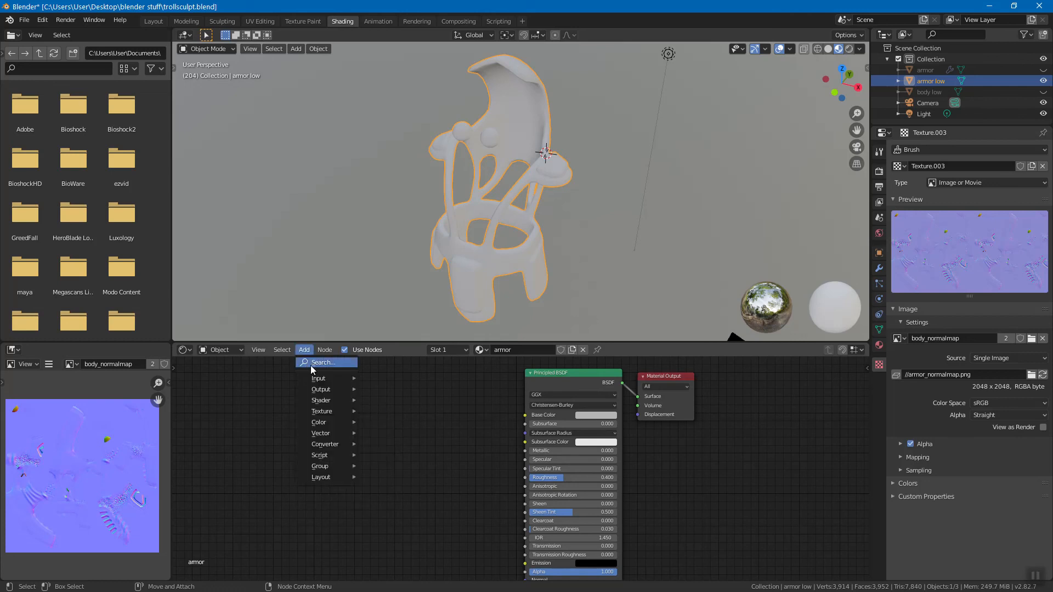
{"action": "mouse_move", "coordinate": [334, 413]}
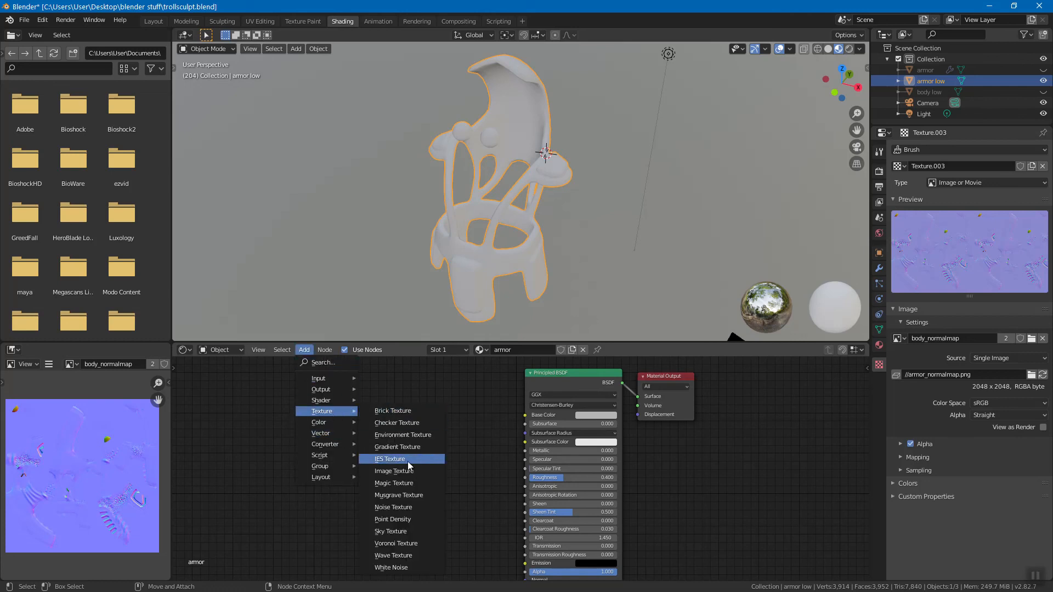
{"action": "left_click", "coordinate": [394, 471]}
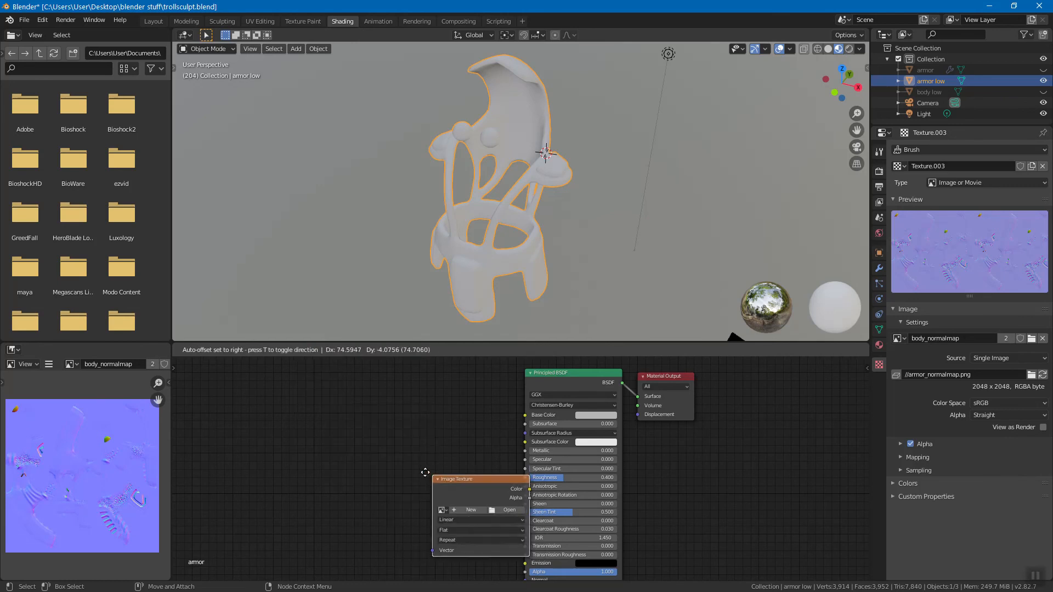
{"action": "left_click", "coordinate": [337, 435]}
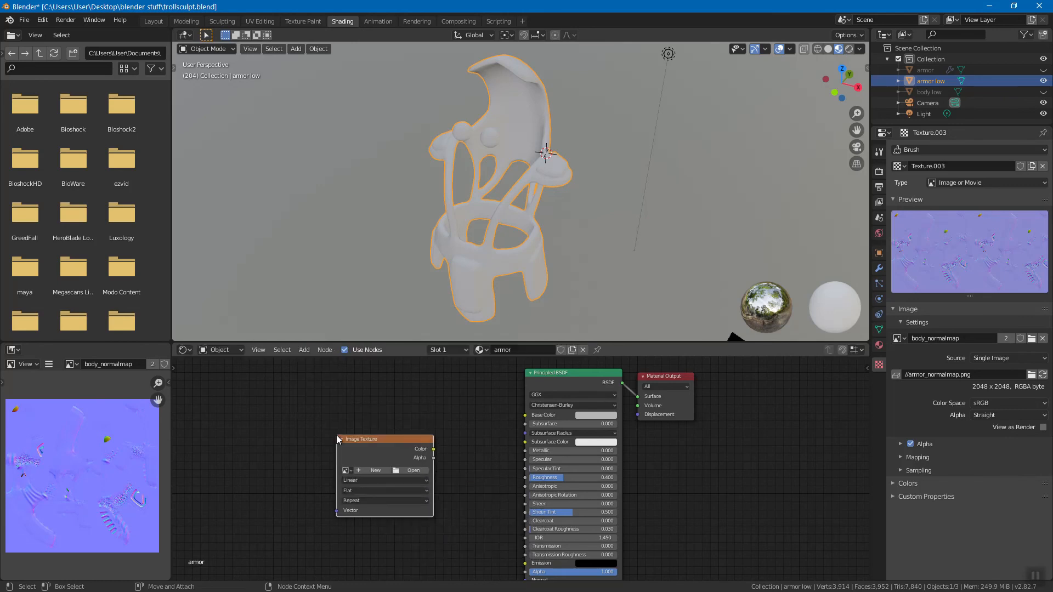
Load armor_normalmap.png into the new Image Texture node and try the body_normalmap.001 image in its place
{"action": "left_click", "coordinate": [346, 471]}
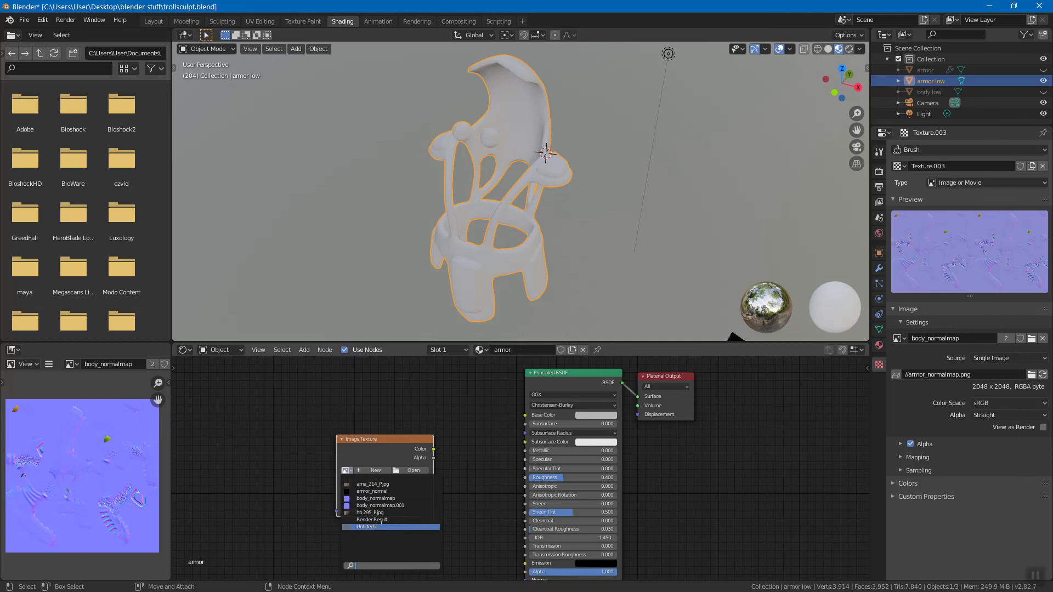
{"action": "left_click", "coordinate": [412, 471]}
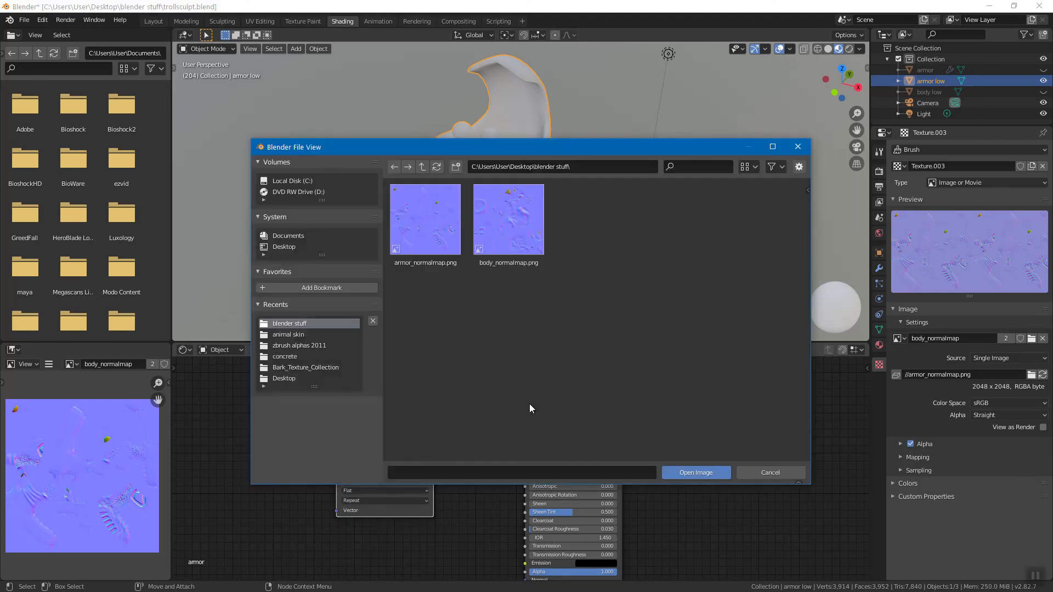
{"action": "left_click", "coordinate": [410, 225]}
{"action": "left_click", "coordinate": [691, 474]}
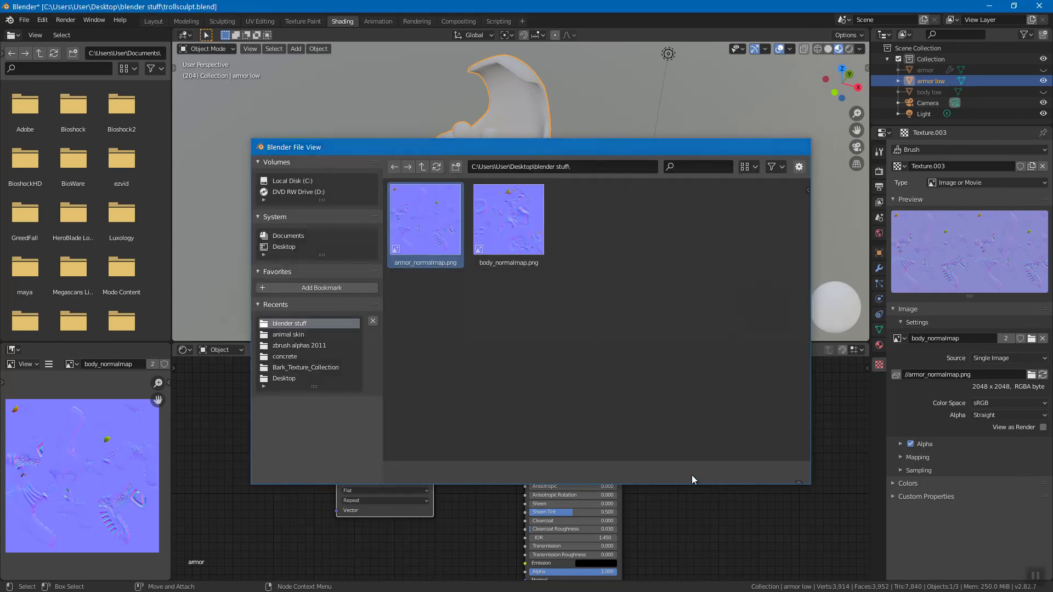
{"action": "left_click", "coordinate": [348, 472]}
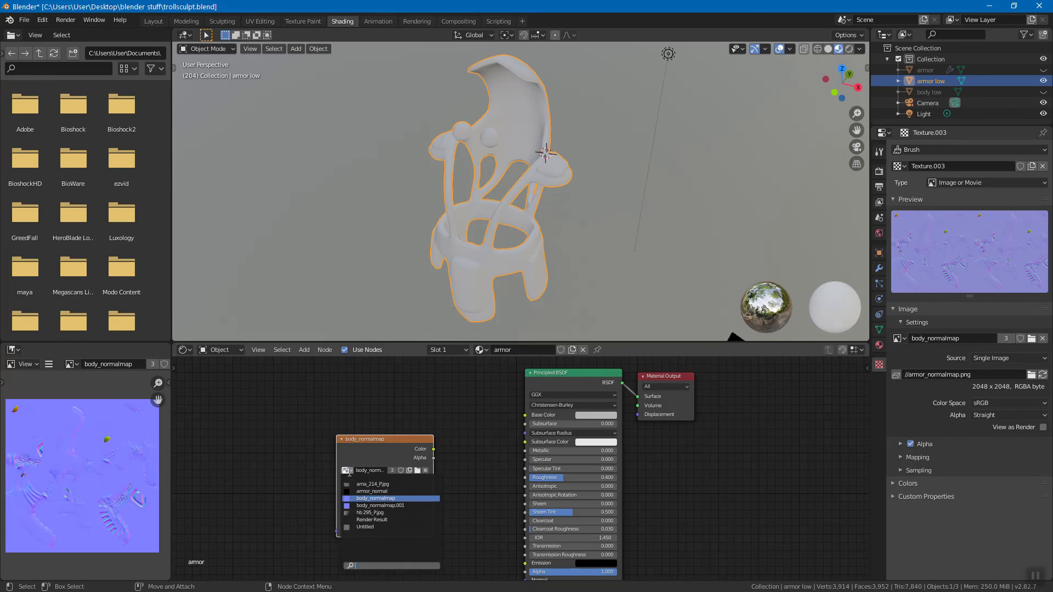
{"action": "left_click", "coordinate": [376, 505]}
{"action": "left_click", "coordinate": [346, 470]}
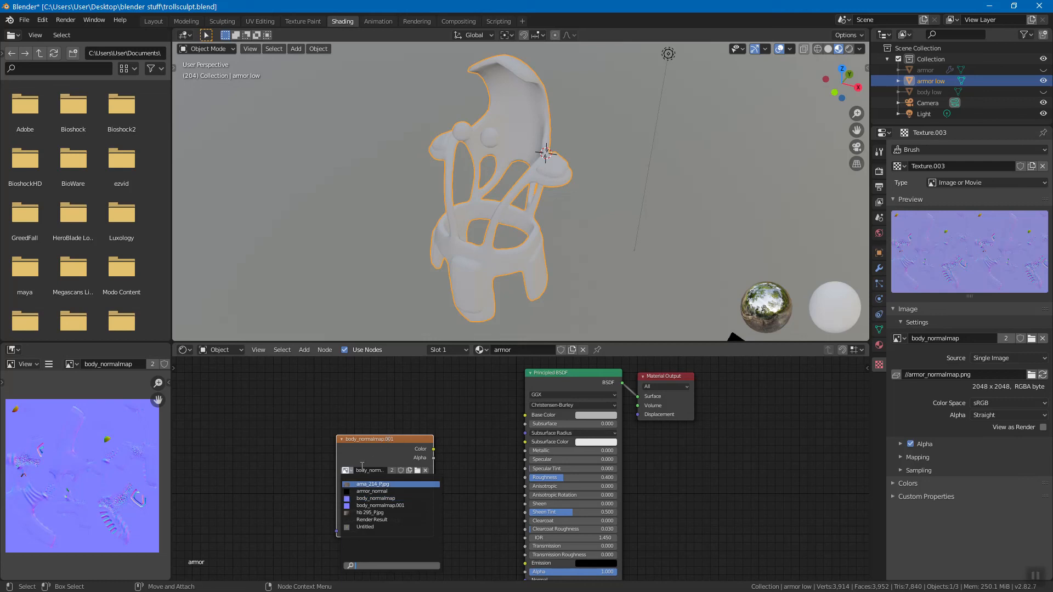
Open armor_normalmap.png in the texture node and move the node farther away from the Principled BSDF
{"action": "left_click", "coordinate": [417, 470]}
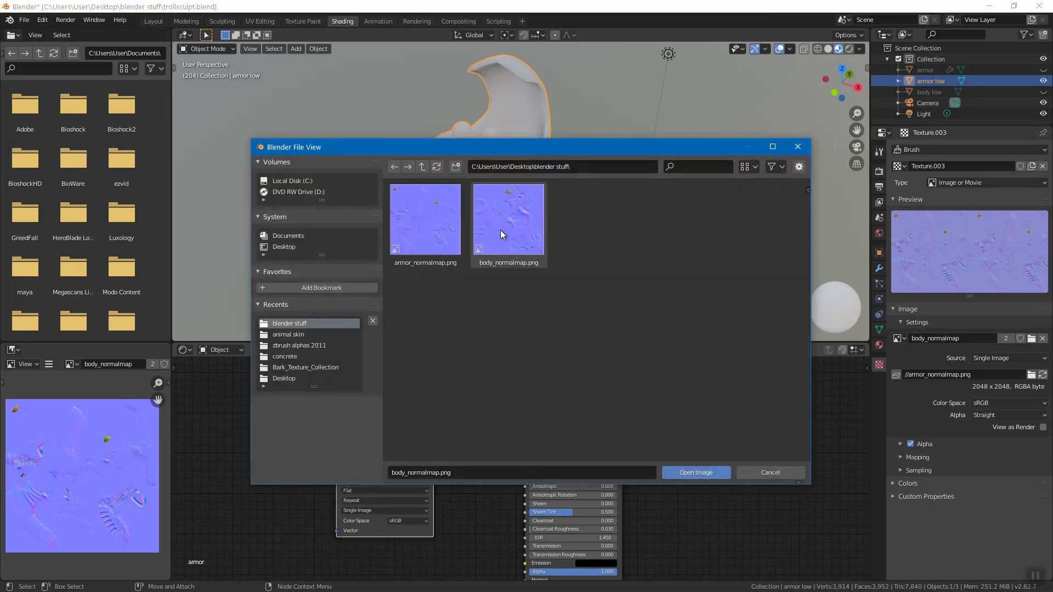
{"action": "left_click", "coordinate": [432, 216]}
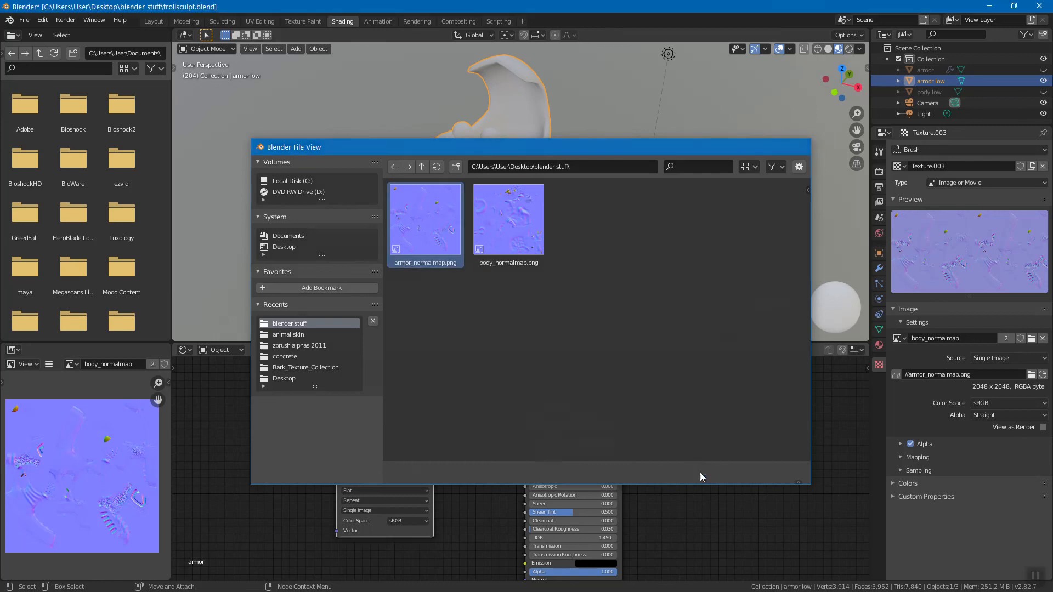
{"action": "left_click", "coordinate": [699, 473]}
{"action": "left_click_drag", "start_coordinate": [416, 453], "coordinate": [366, 432]}
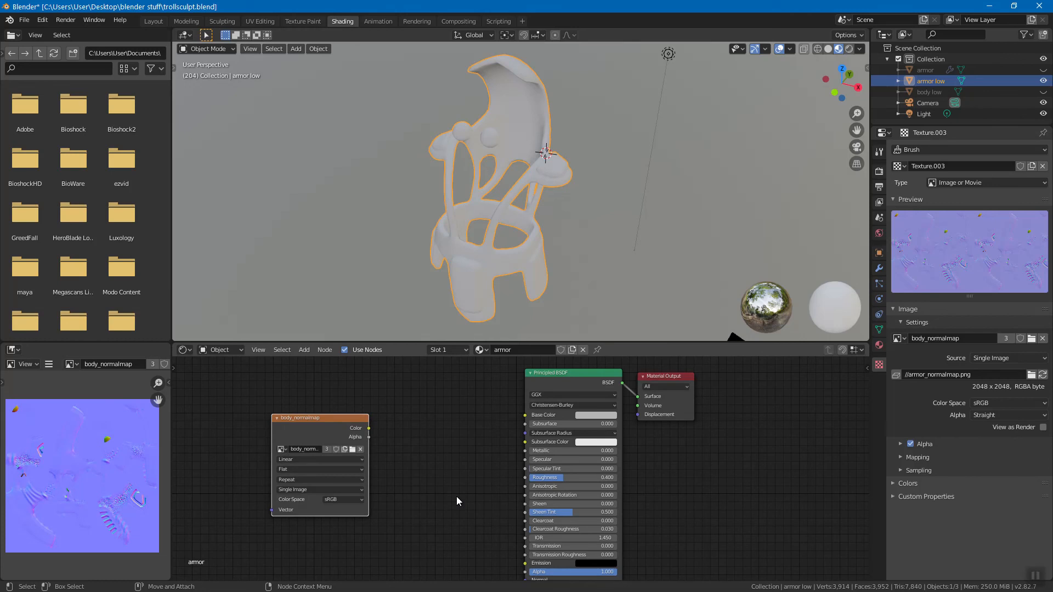
Inspect the low-poly armor from several angles and check its material properties and the render engine settings
{"action": "middle_click_drag", "start_coordinate": [615, 252], "coordinate": [489, 171]}
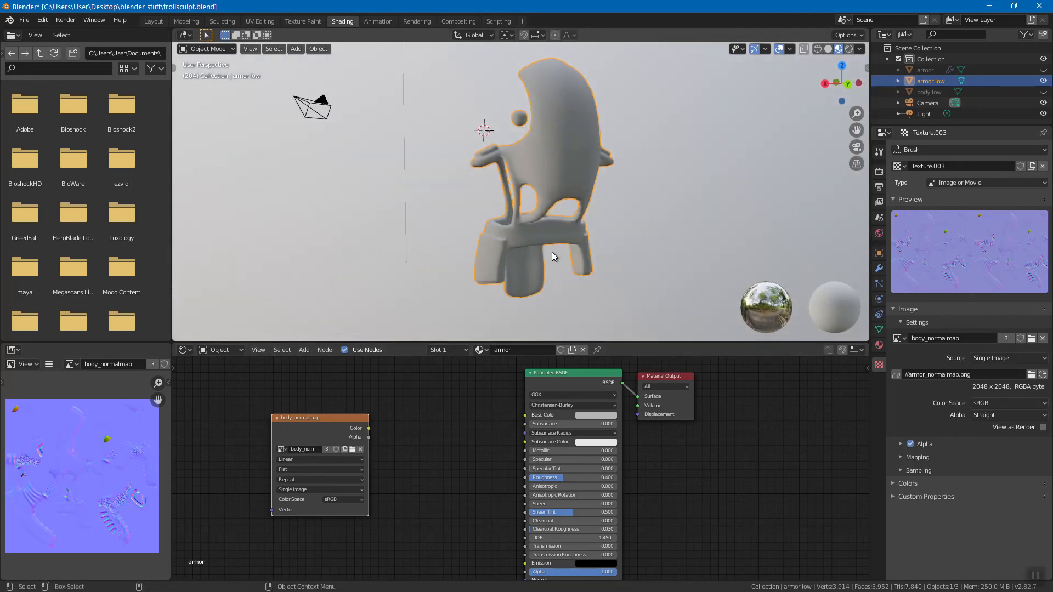
{"action": "middle_click_drag", "start_coordinate": [539, 229], "coordinate": [670, 231]}
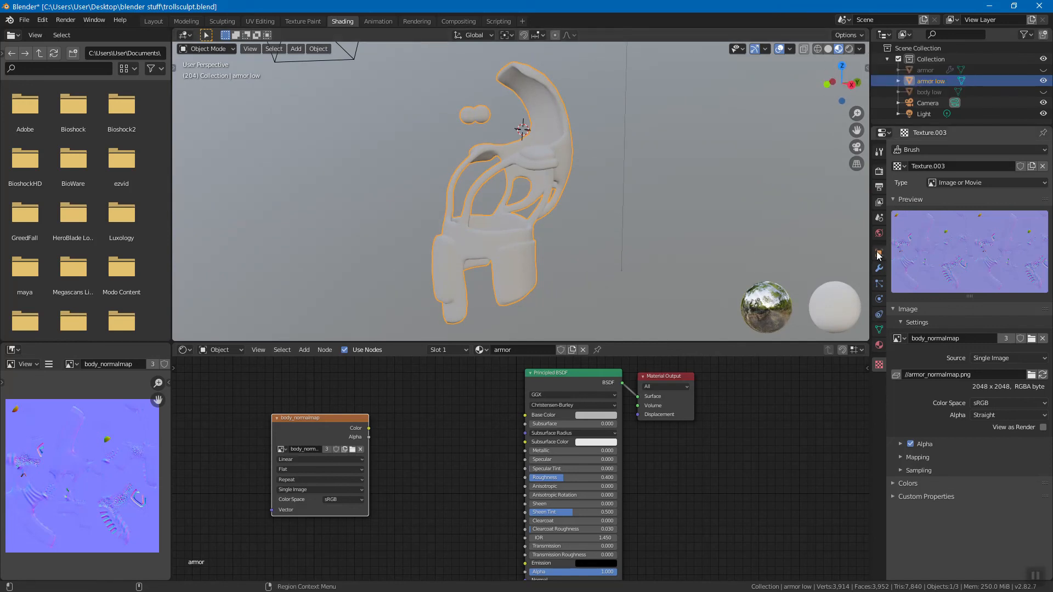
{"action": "left_click", "coordinate": [879, 345]}
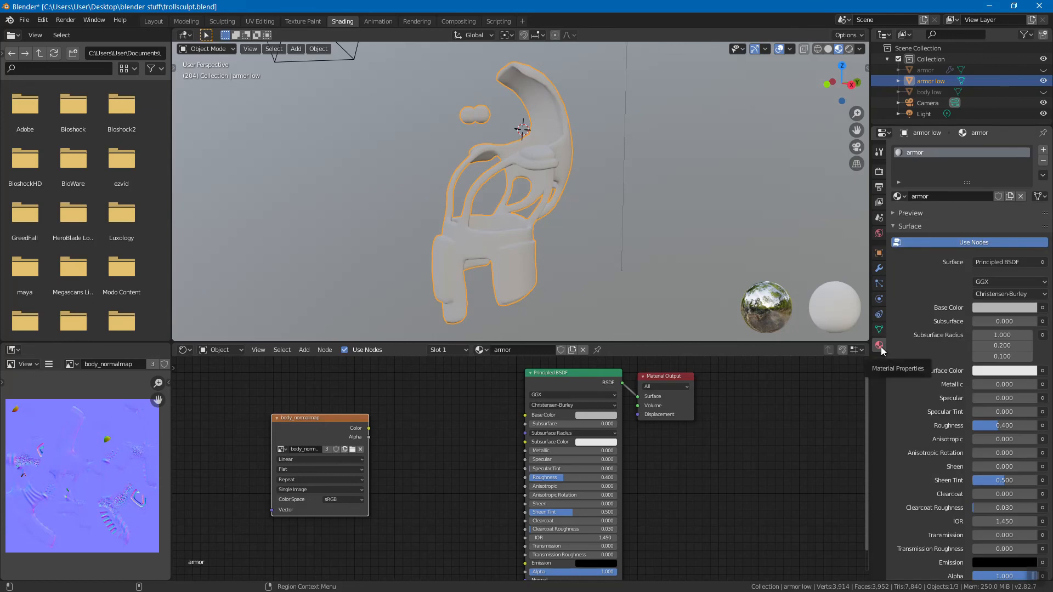
{"action": "left_click", "coordinate": [881, 172]}
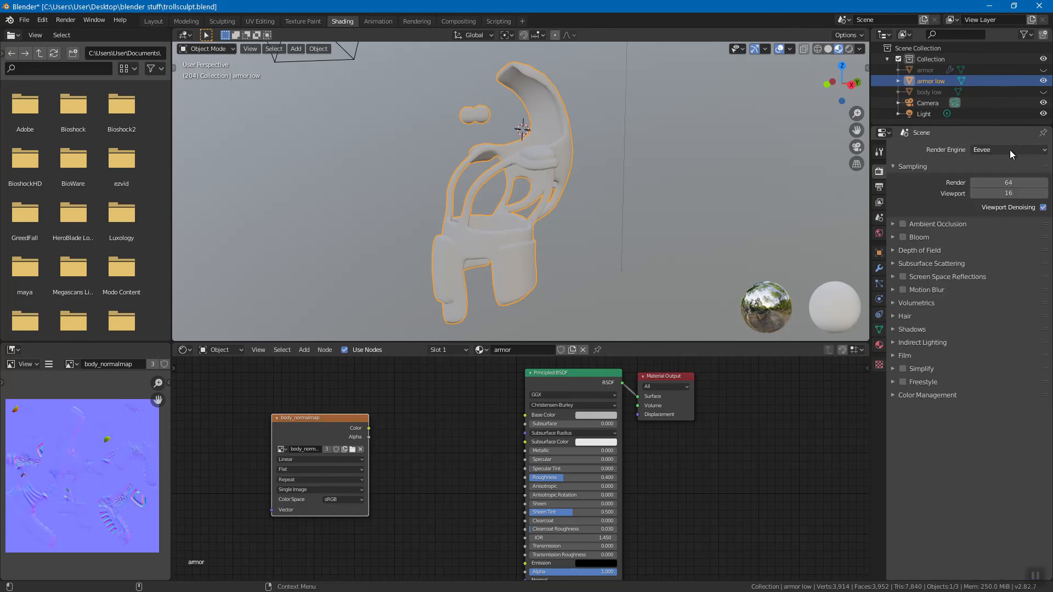
Add a Normal Map node between the image texture node and the Principled BSDF
{"action": "left_click", "coordinate": [303, 351]}
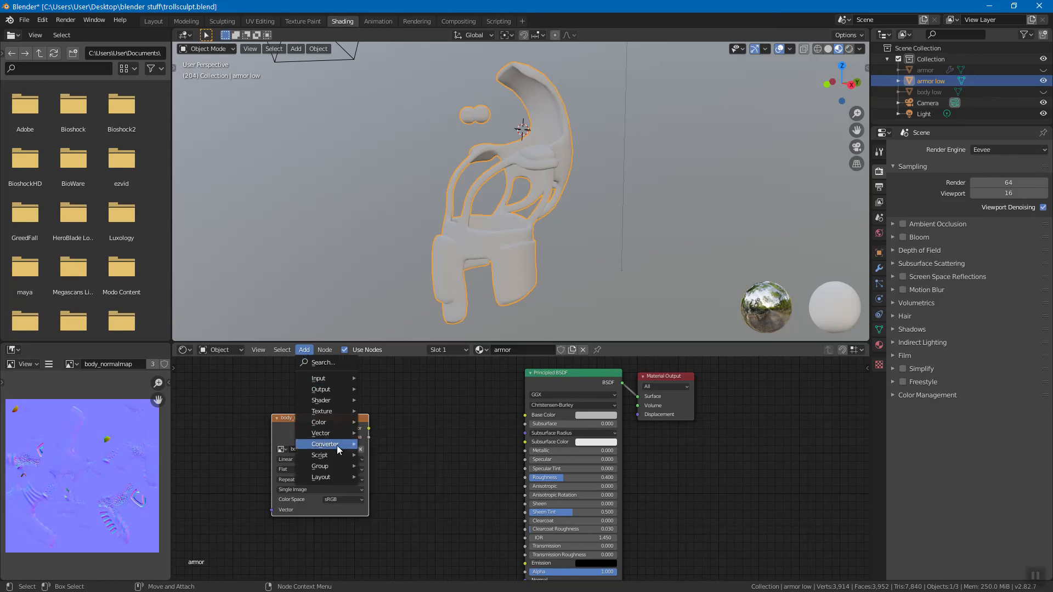
{"action": "mouse_move", "coordinate": [342, 435]}
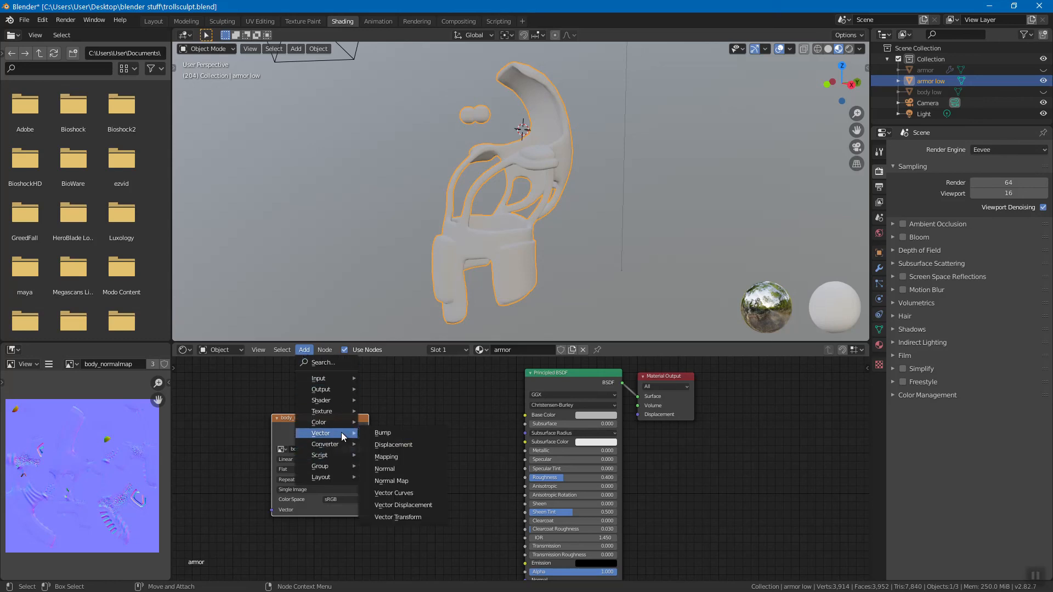
{"action": "mouse_move", "coordinate": [330, 412]}
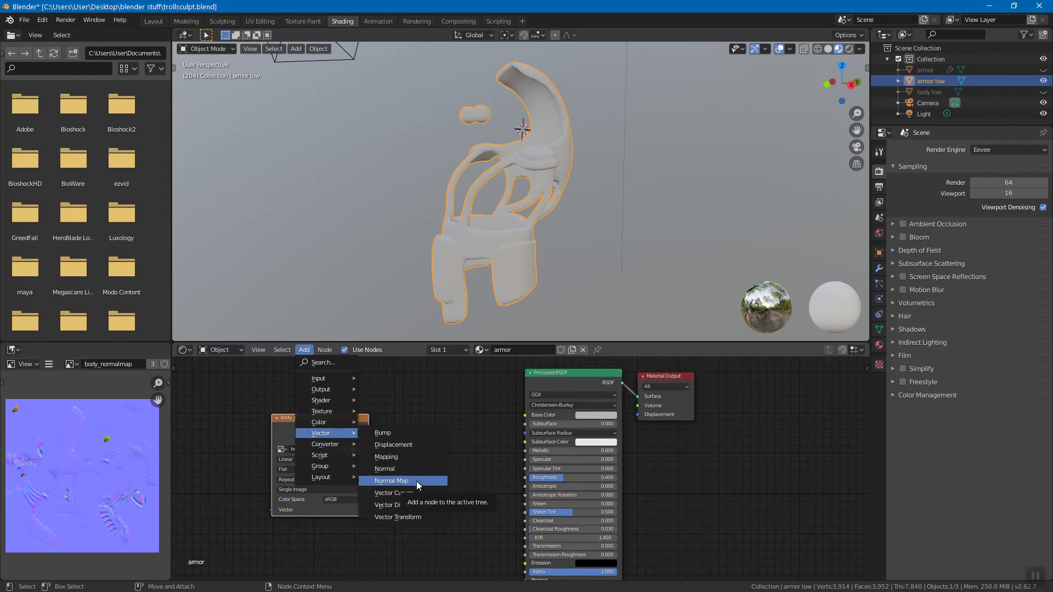
{"action": "left_click", "coordinate": [416, 480]}
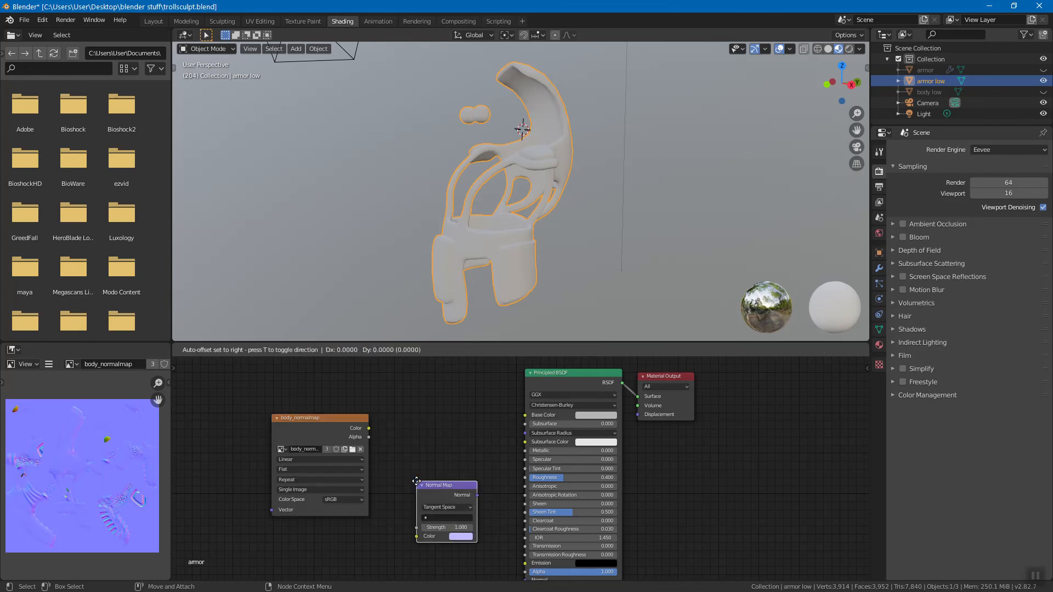
{"action": "left_click", "coordinate": [415, 453]}
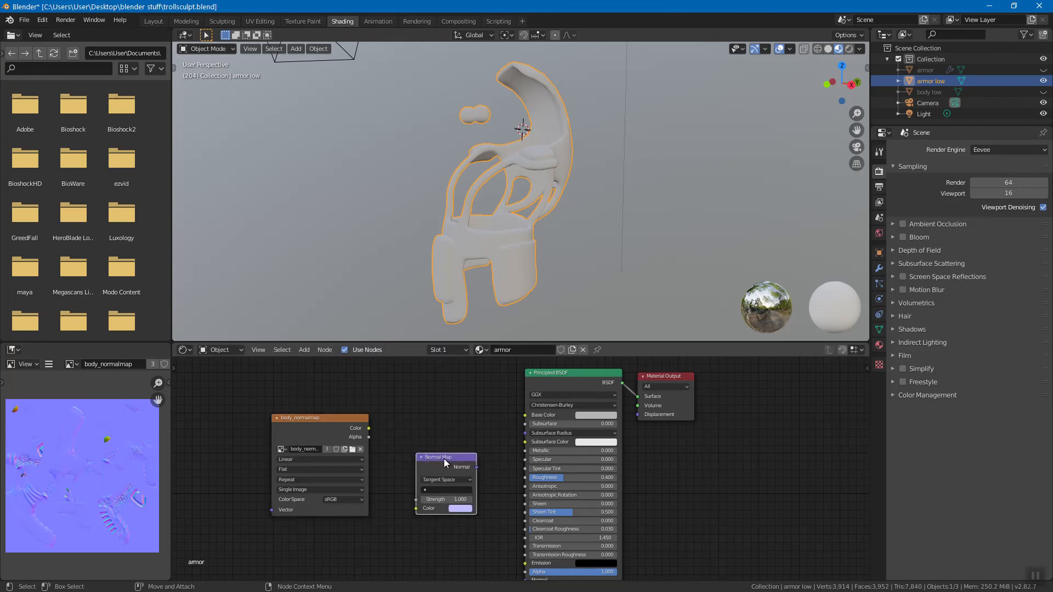
{"action": "left_click_drag", "start_coordinate": [445, 463], "coordinate": [436, 461]}
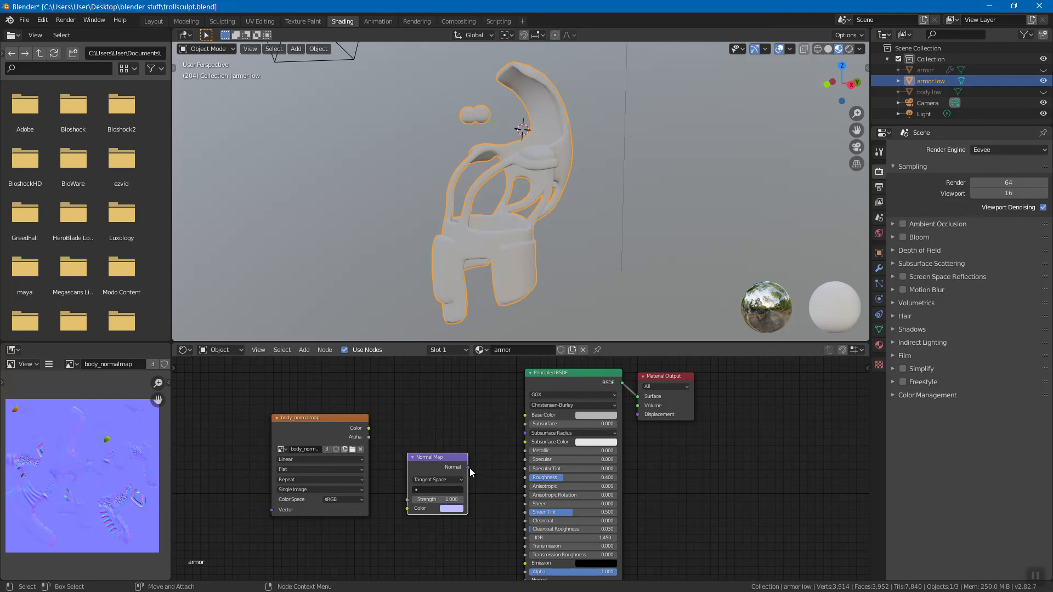
Link the image texture's Color output to the Normal Map node's Color input and its Normal output to the Principled BSDF's Normal input
{"action": "left_click_drag", "start_coordinate": [467, 467], "coordinate": [493, 510]}
{"action": "left_click_drag", "start_coordinate": [560, 378], "coordinate": [566, 552]}
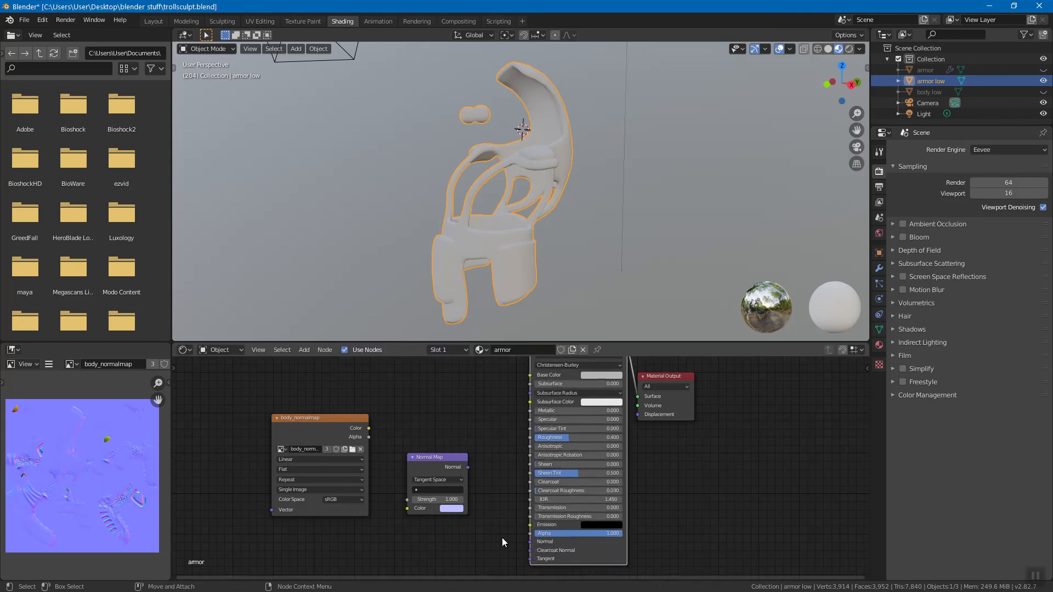
{"action": "left_click_drag", "start_coordinate": [468, 468], "coordinate": [542, 546]}
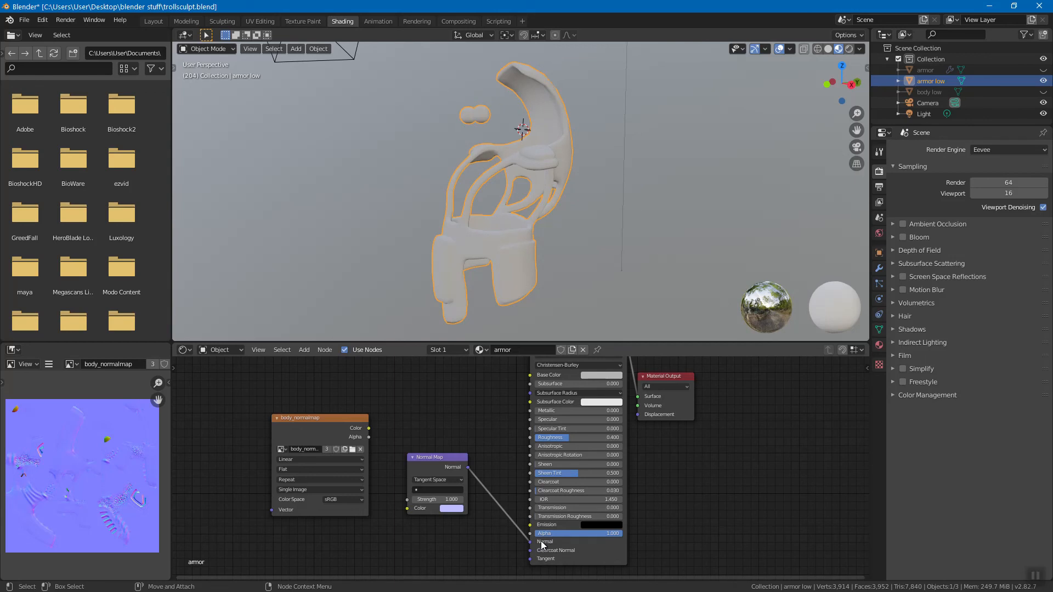
{"action": "mouse_move", "coordinate": [350, 420]}
{"action": "left_mouse_down"}
{"action": "mouse_move", "coordinate": [314, 424]}
{"action": "mouse_move", "coordinate": [407, 509]}
{"action": "left_mouse_up"}
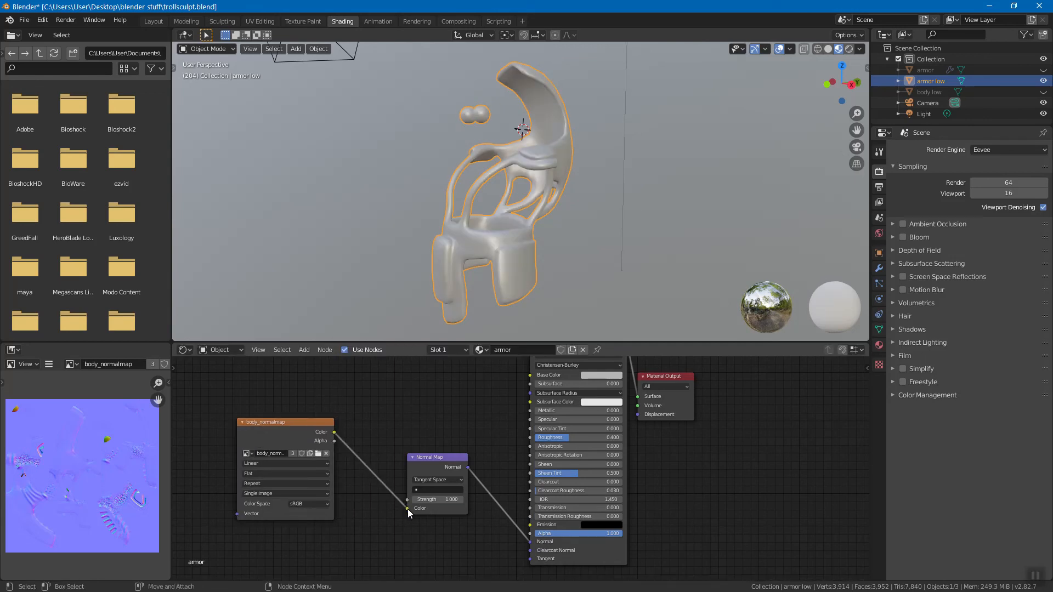
{"action": "mouse_move", "coordinate": [565, 245]}
{"action": "middle_mouse_down"}
{"action": "mouse_move", "coordinate": [426, 245]}
{"action": "mouse_move", "coordinate": [423, 236]}
{"action": "mouse_move", "coordinate": [630, 231]}
{"action": "mouse_move", "coordinate": [639, 249]}
{"action": "mouse_move", "coordinate": [581, 259]}
{"action": "mouse_move", "coordinate": [558, 249]}
{"action": "mouse_move", "coordinate": [574, 255]}
{"action": "middle_mouse_up"}
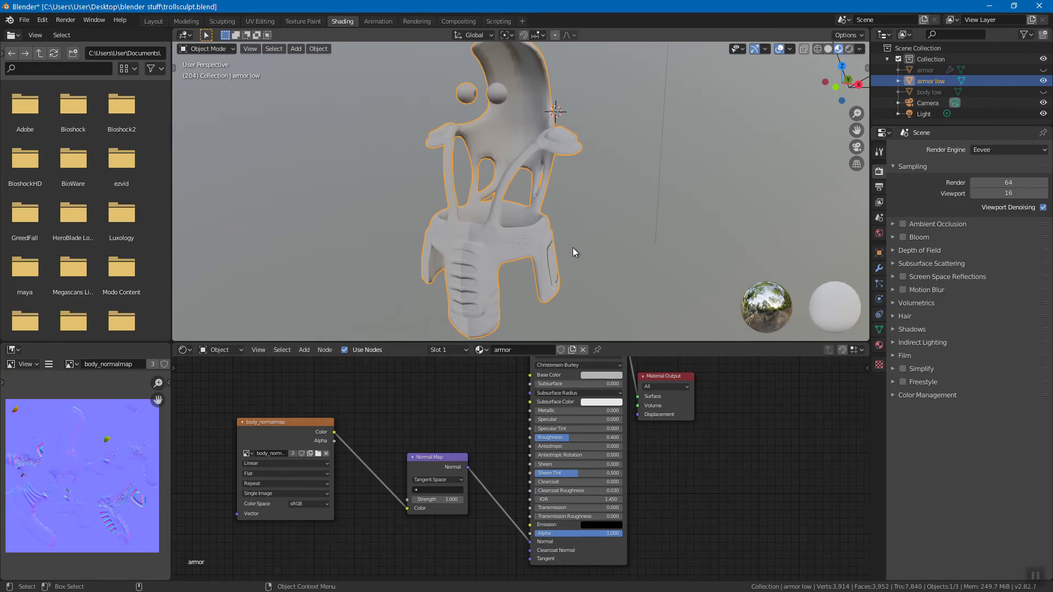
{"action": "left_click_drag", "start_coordinate": [270, 423], "coordinate": [289, 410]}
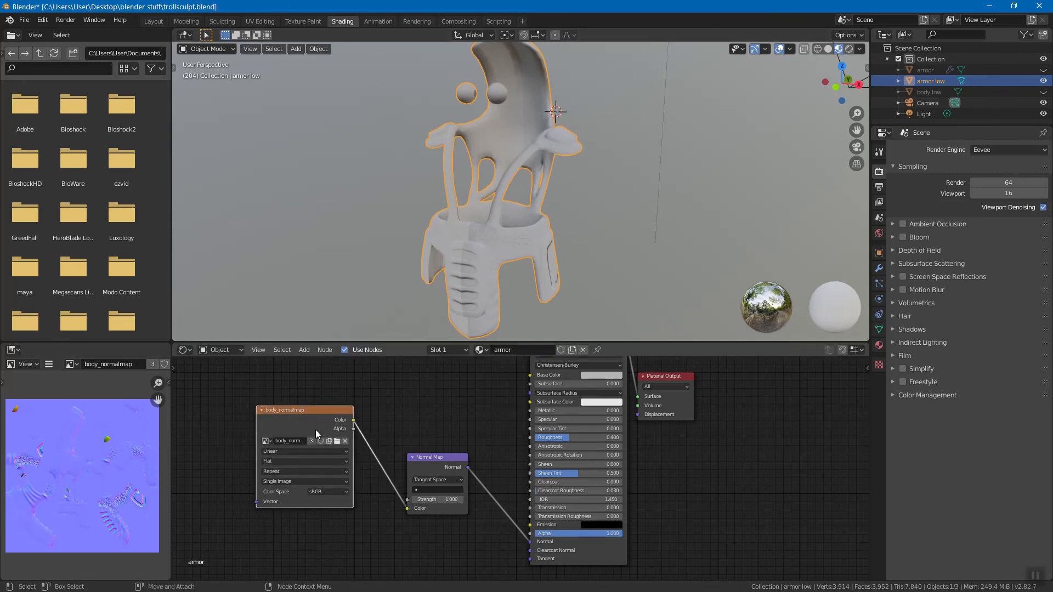
Assign UVMap as the UV map of the Normal Map node
{"action": "left_click", "coordinate": [424, 489]}
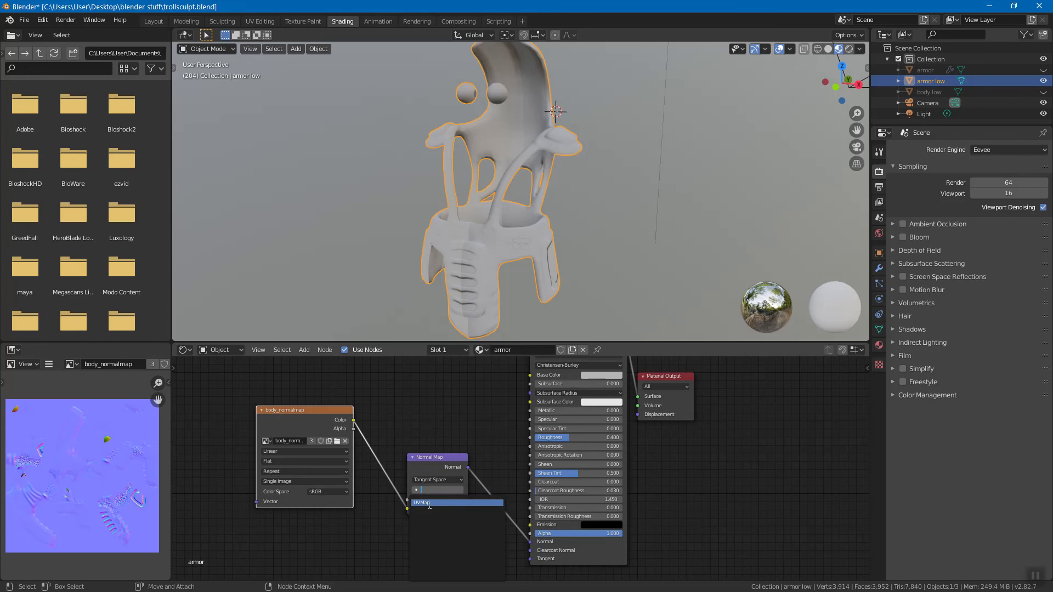
{"action": "left_click", "coordinate": [429, 503]}
{"action": "middle_click_drag", "start_coordinate": [514, 264], "coordinate": [505, 215]}
Set the image texture node's color space to Raw, keeping Linear interpolation and Flat projection
{"action": "left_click", "coordinate": [305, 451]}
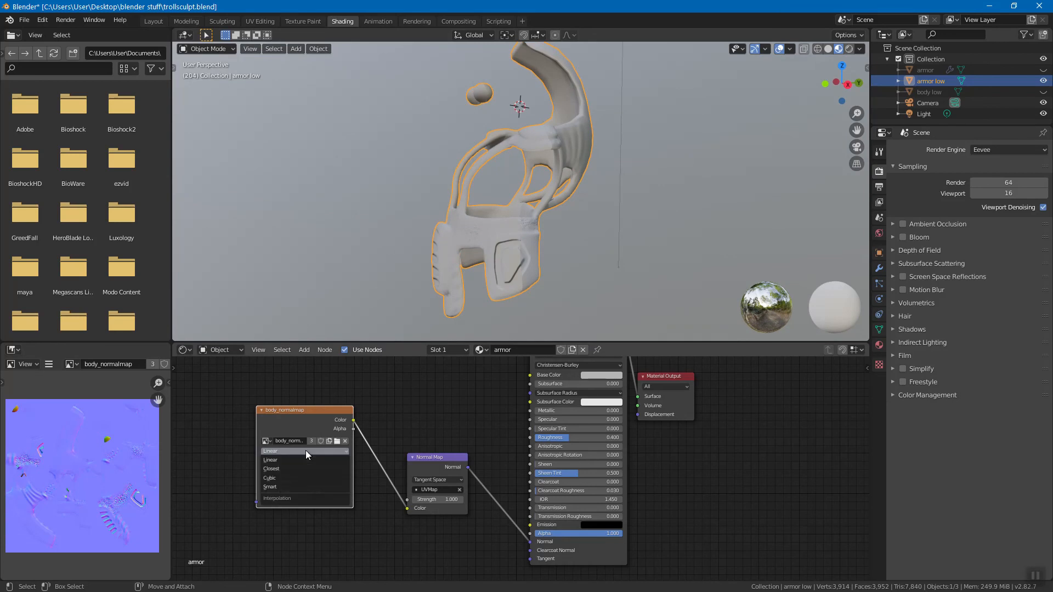
{"action": "left_click", "coordinate": [305, 450]}
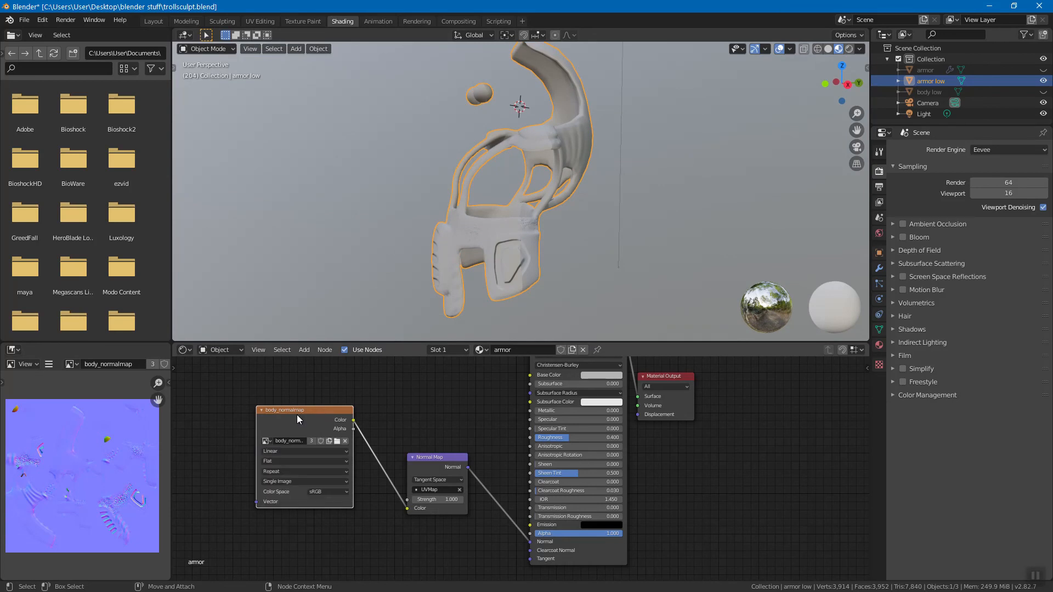
{"action": "left_click", "coordinate": [291, 462]}
{"action": "left_click", "coordinate": [291, 461]}
{"action": "left_click", "coordinate": [324, 492]}
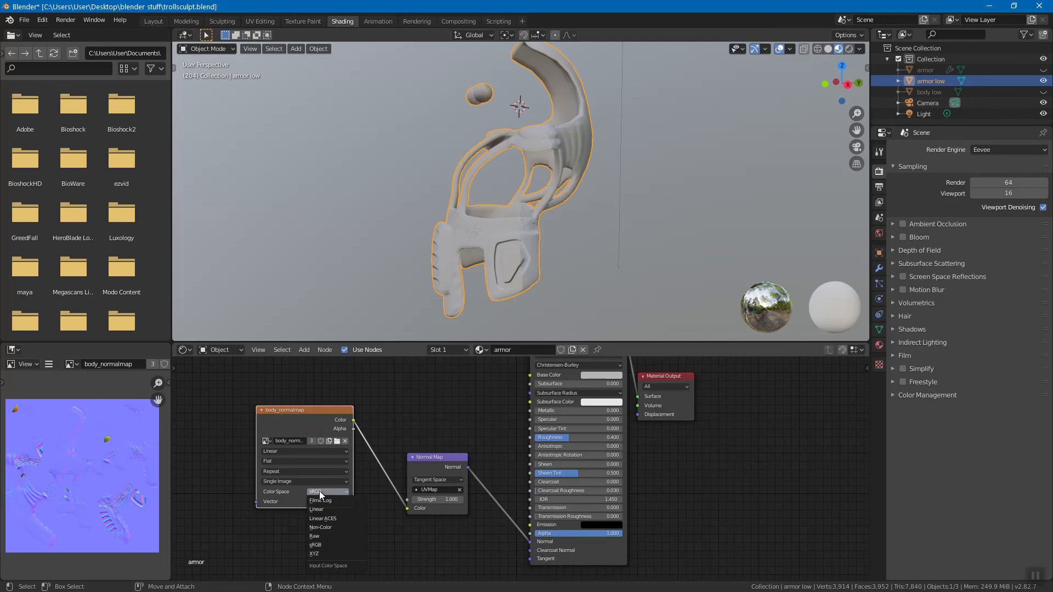
{"action": "left_click", "coordinate": [326, 536]}
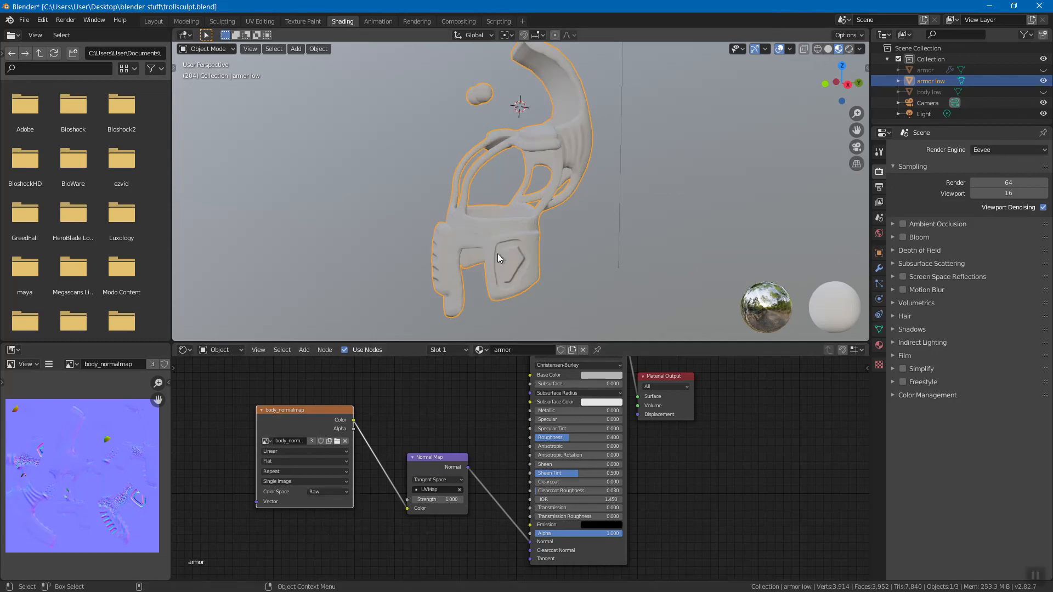
{"action": "middle_click_drag", "start_coordinate": [518, 228], "coordinate": [497, 262]}
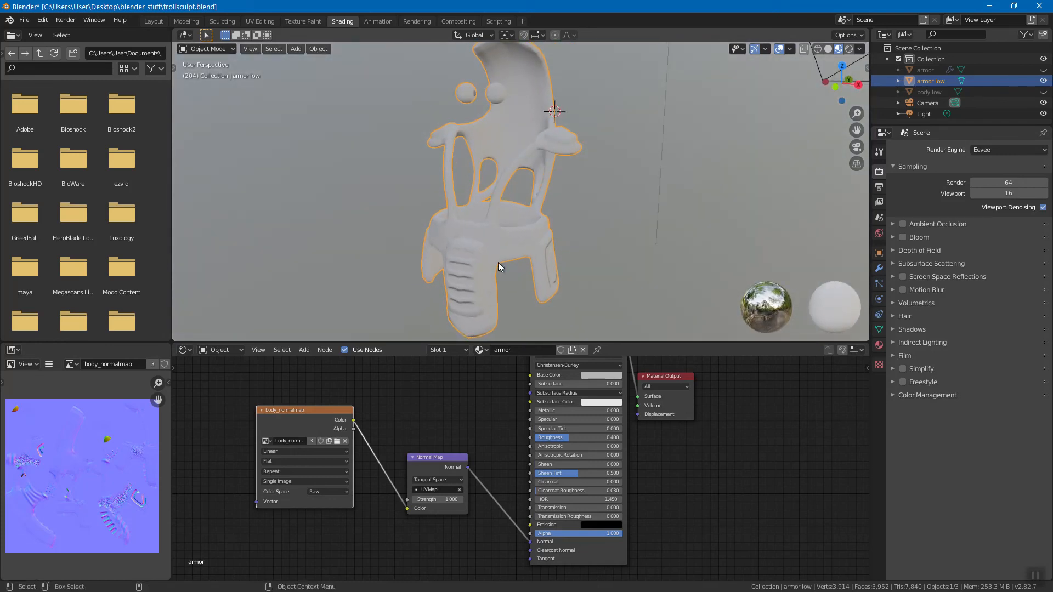
{"action": "left_click", "coordinate": [324, 493]}
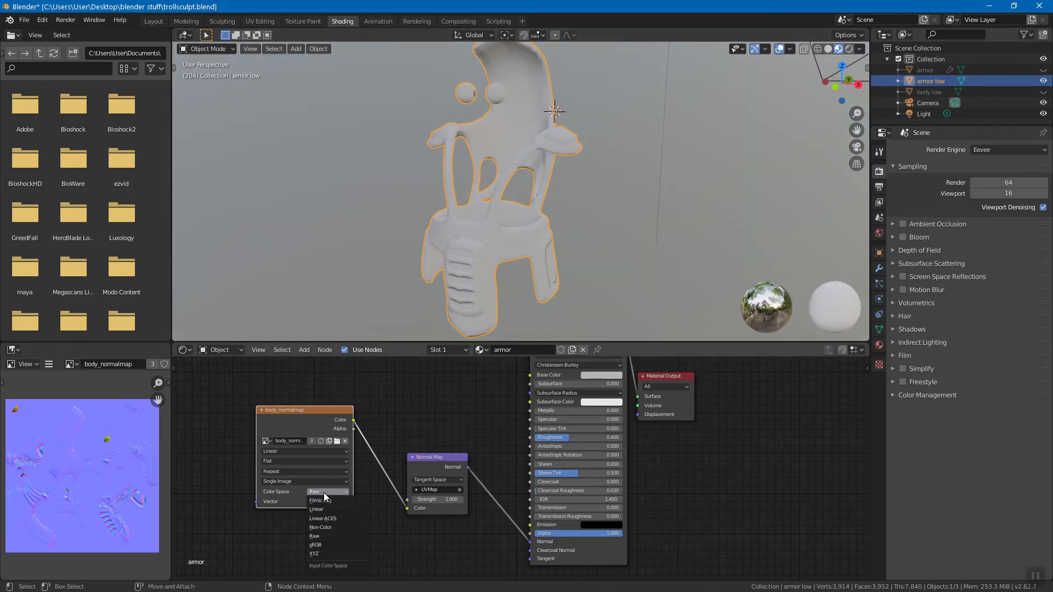
{"action": "left_click", "coordinate": [322, 535]}
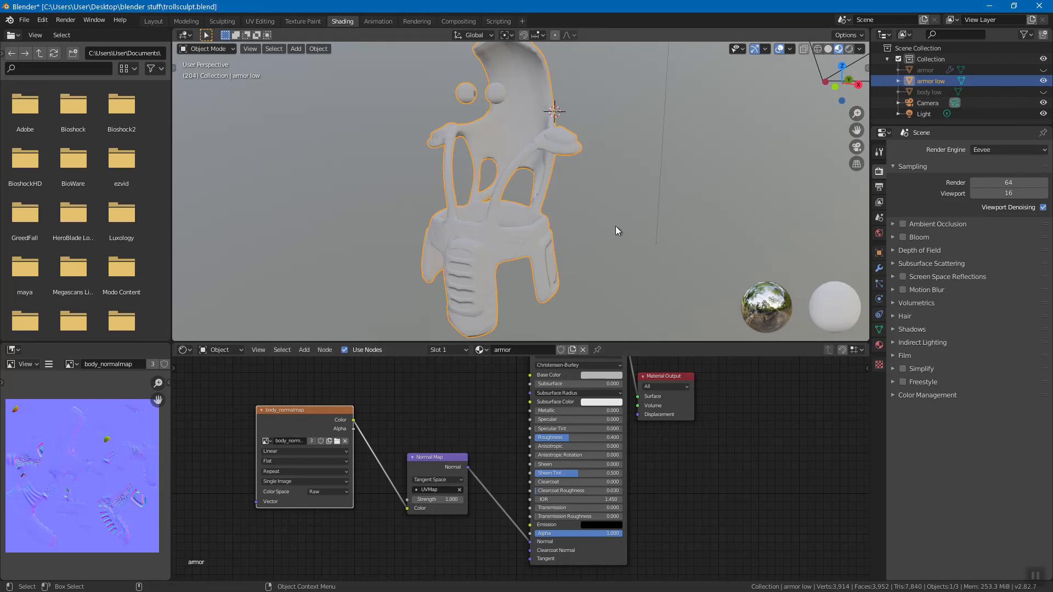
Check the normal-mapped low-poly armor from the front and save trollsculpt.blend
{"action": "mouse_move", "coordinate": [630, 222]}
{"action": "middle_mouse_down"}
{"action": "mouse_move", "coordinate": [478, 215]}
{"action": "mouse_move", "coordinate": [462, 196]}
{"action": "mouse_move", "coordinate": [649, 221]}
{"action": "middle_mouse_up"}
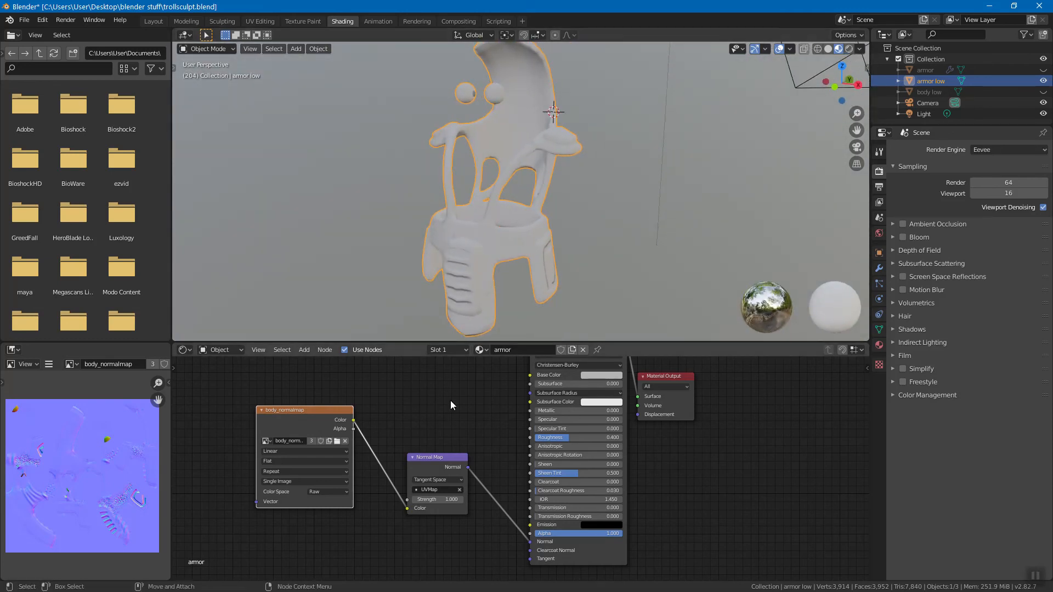
{"action": "middle_click_drag", "start_coordinate": [588, 246], "coordinate": [582, 247]}
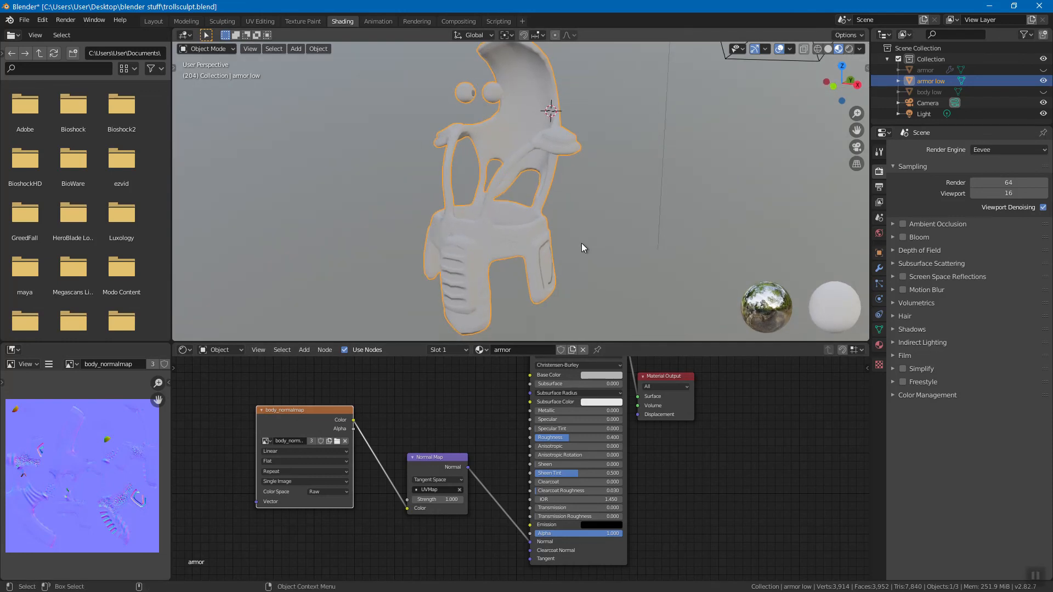
{"action": "key", "text": "ctrl+s"}
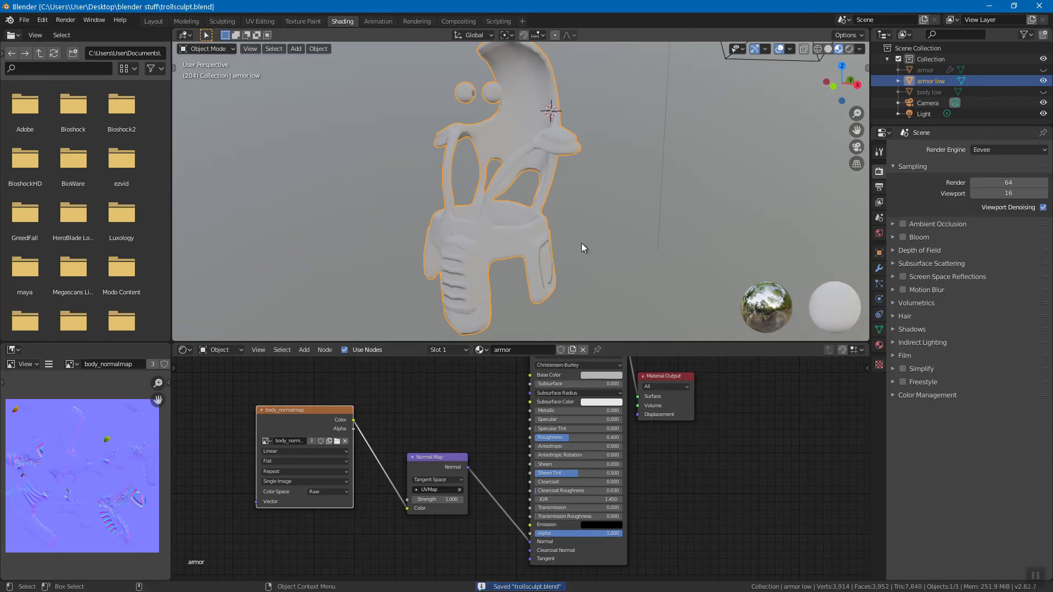